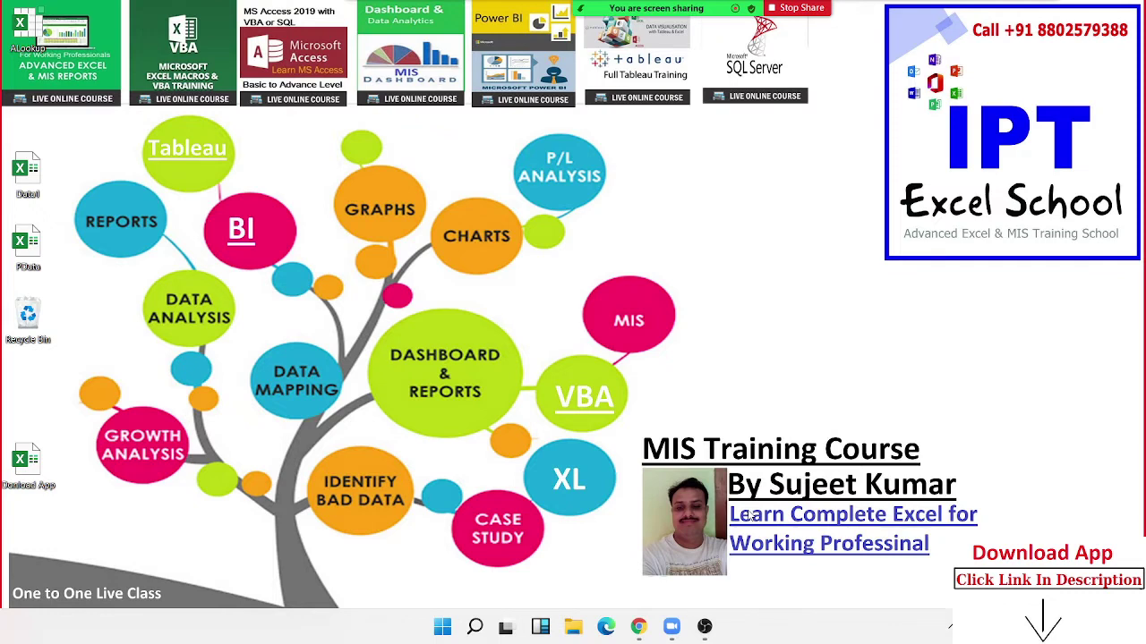
Step: Check the Zoom participants list, close it, then toggle the microphone mute button
click(593, 27)
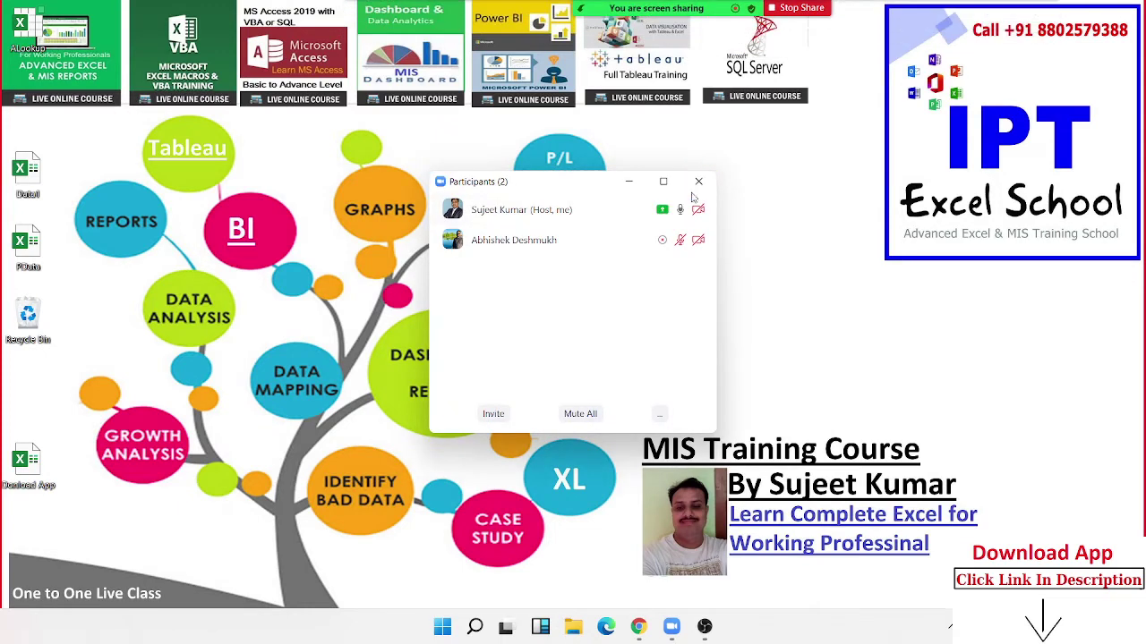
click(698, 182)
mouse_move(426, 50)
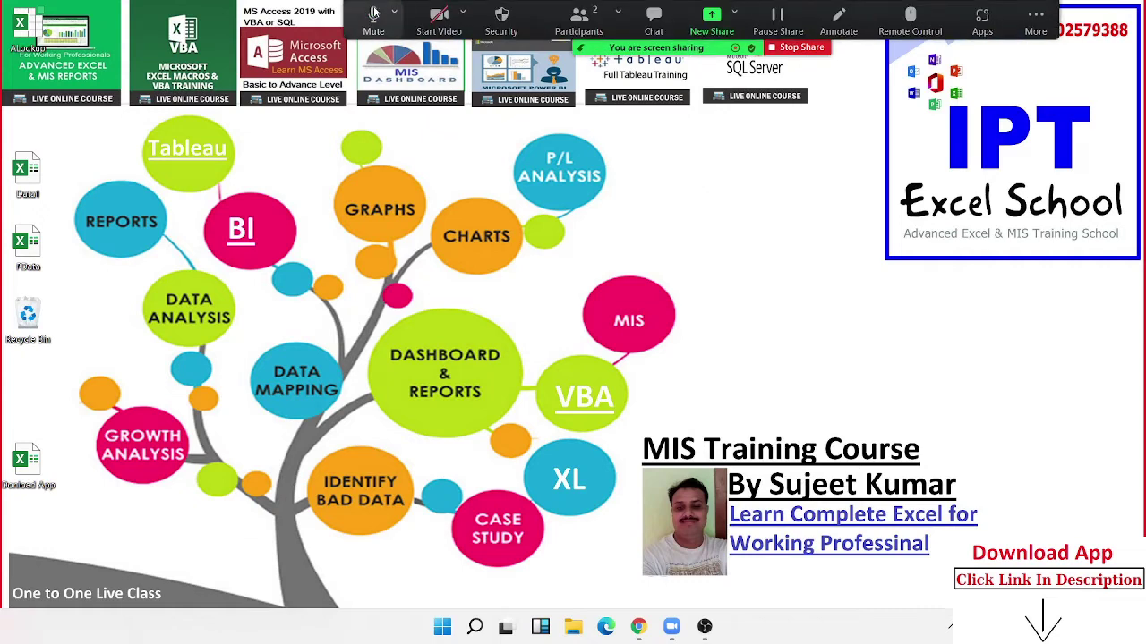
click(382, 26)
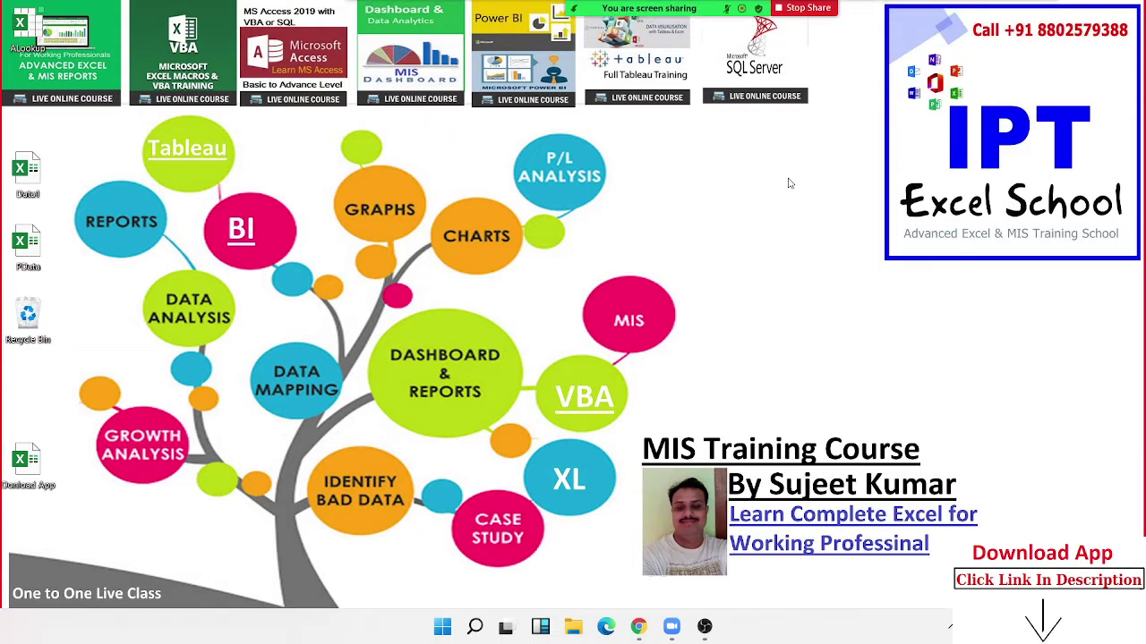
mouse_move(399, 41)
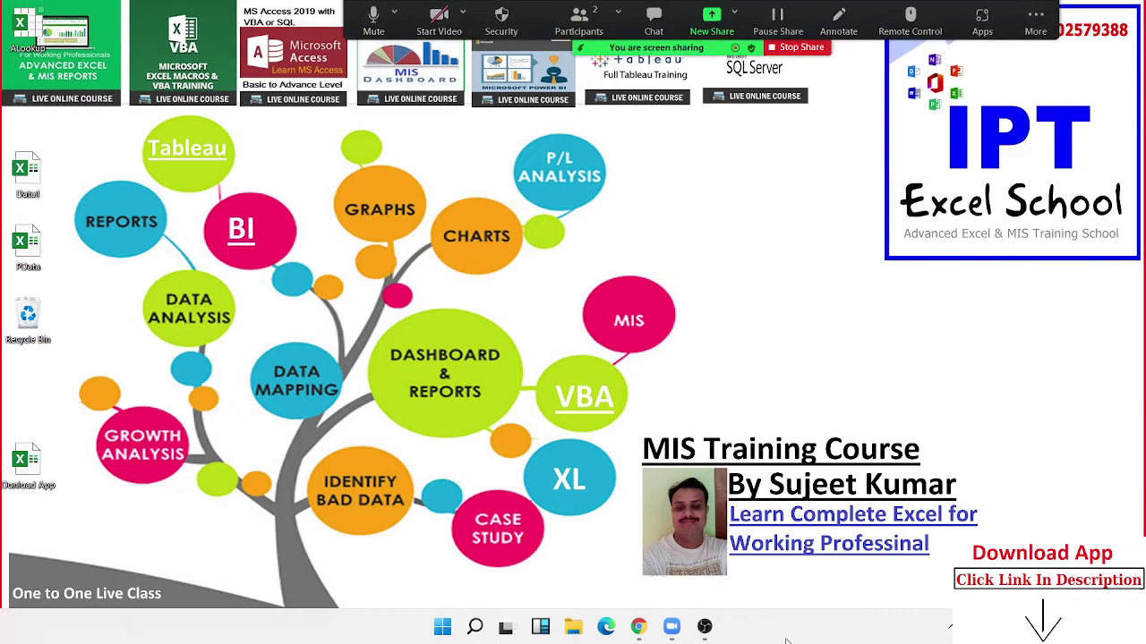
Step: Launch Excel from Windows search, create blank workbook Book1, and show the Developer tab
key(super)
text(excel)
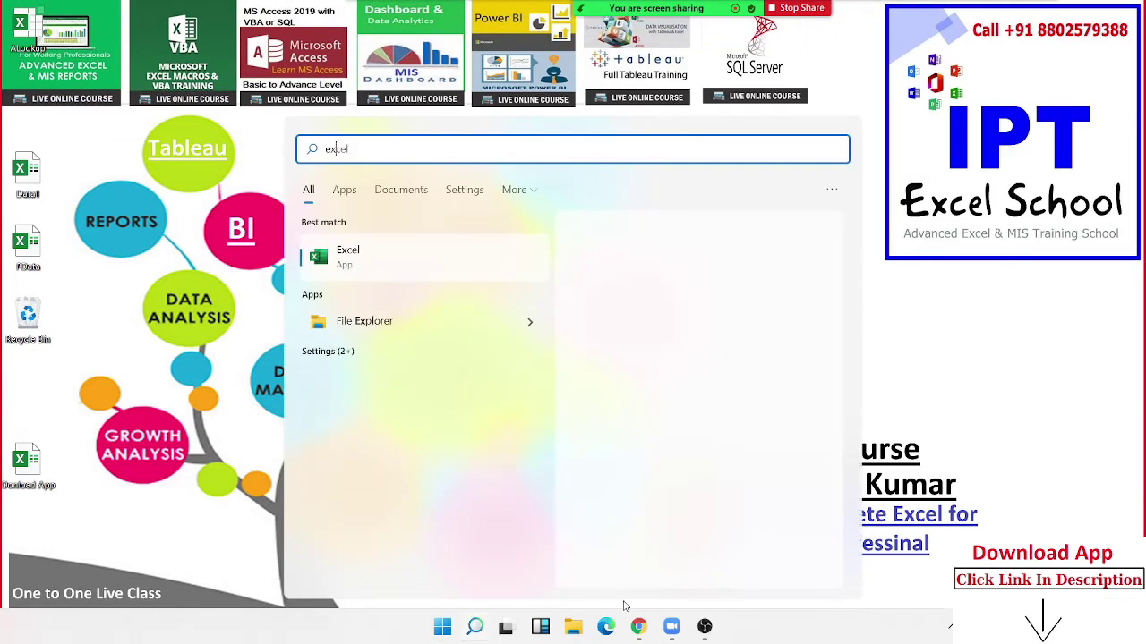
key(Return)
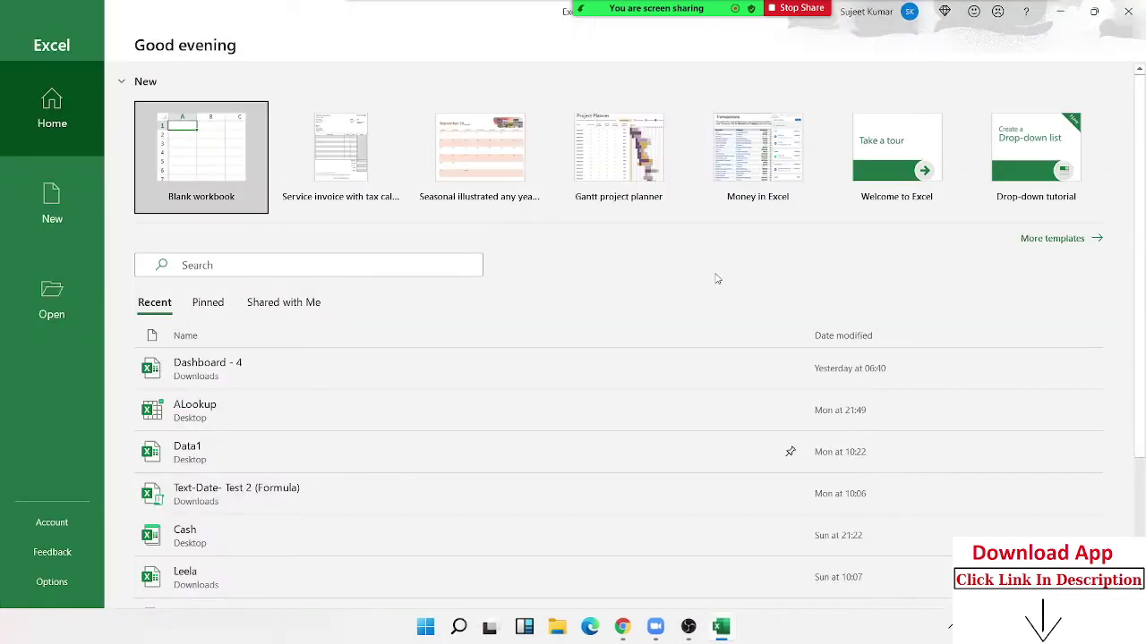
click(235, 179)
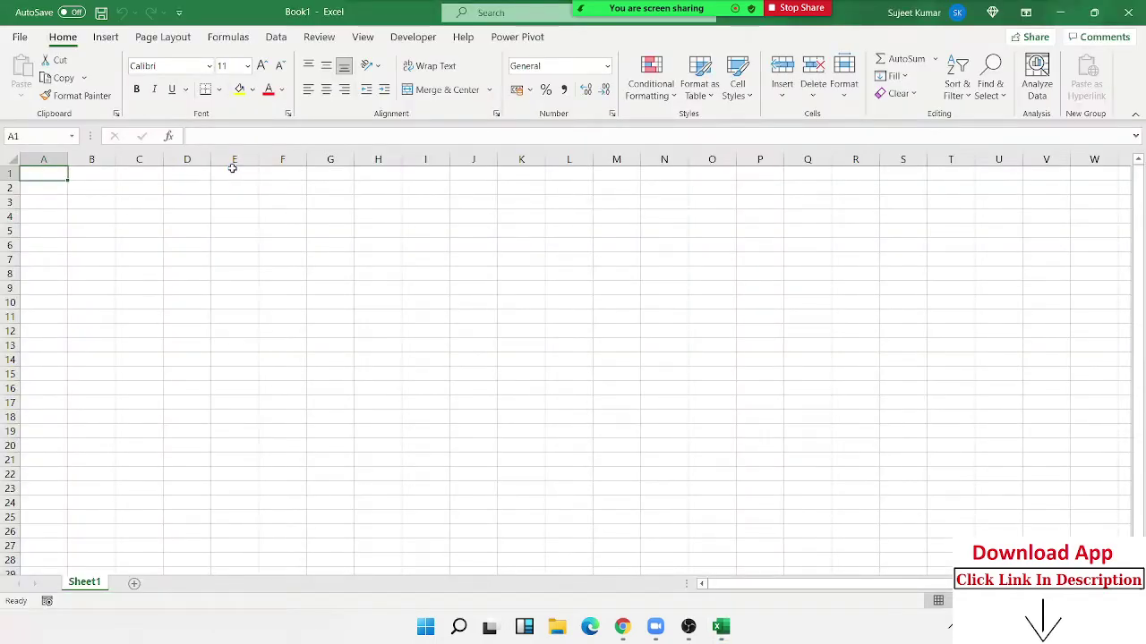
click(404, 37)
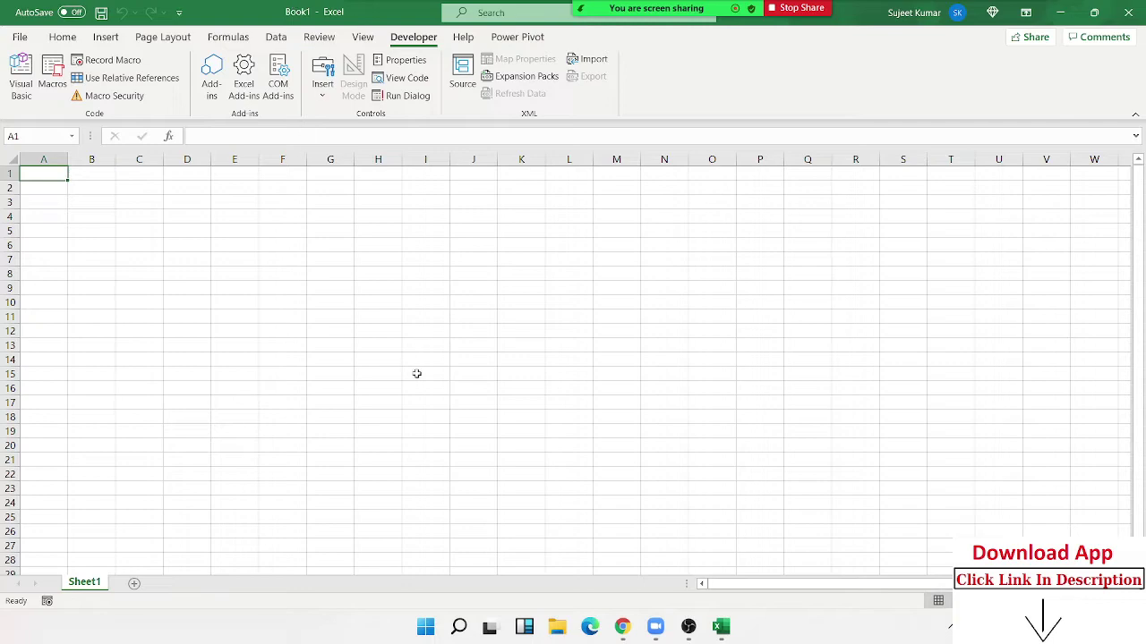
Step: Open the VBA editor, collapse the ALookup project, and tile the editor left of Excel
click(27, 86)
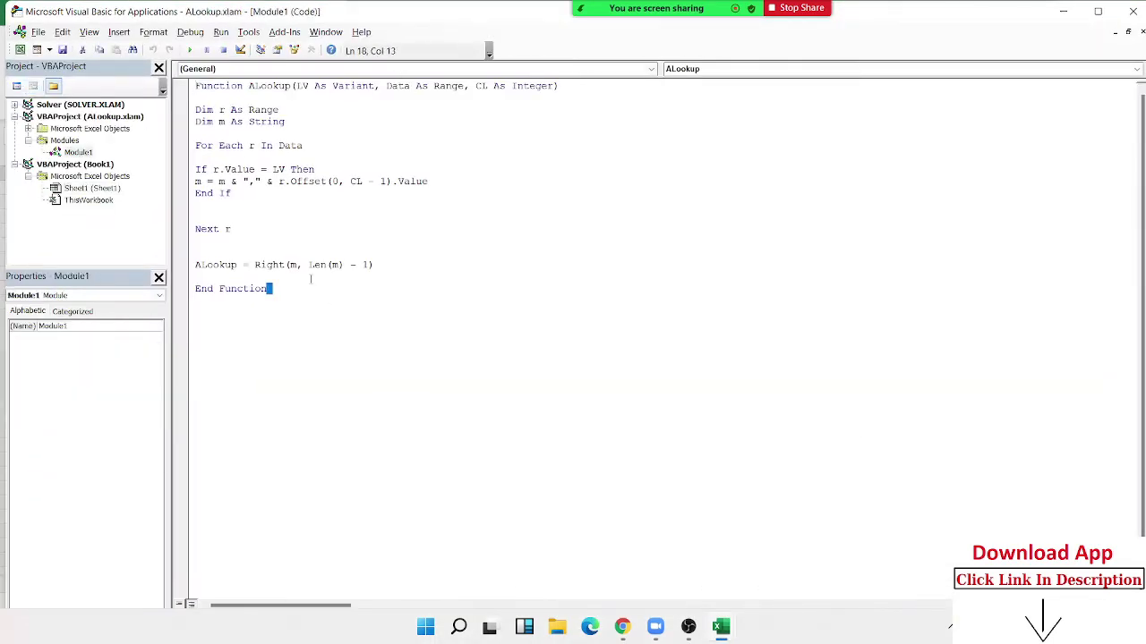
mouse_move(287, 288)
mouse_down()
mouse_move(282, 229)
mouse_move(150, 211)
mouse_up()
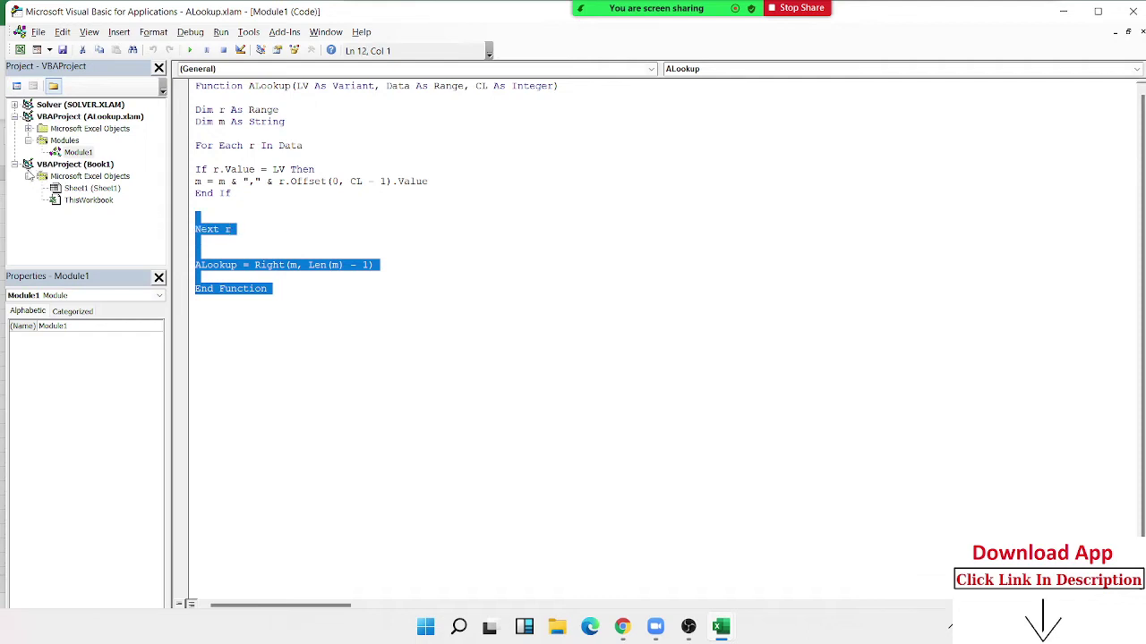
click(14, 117)
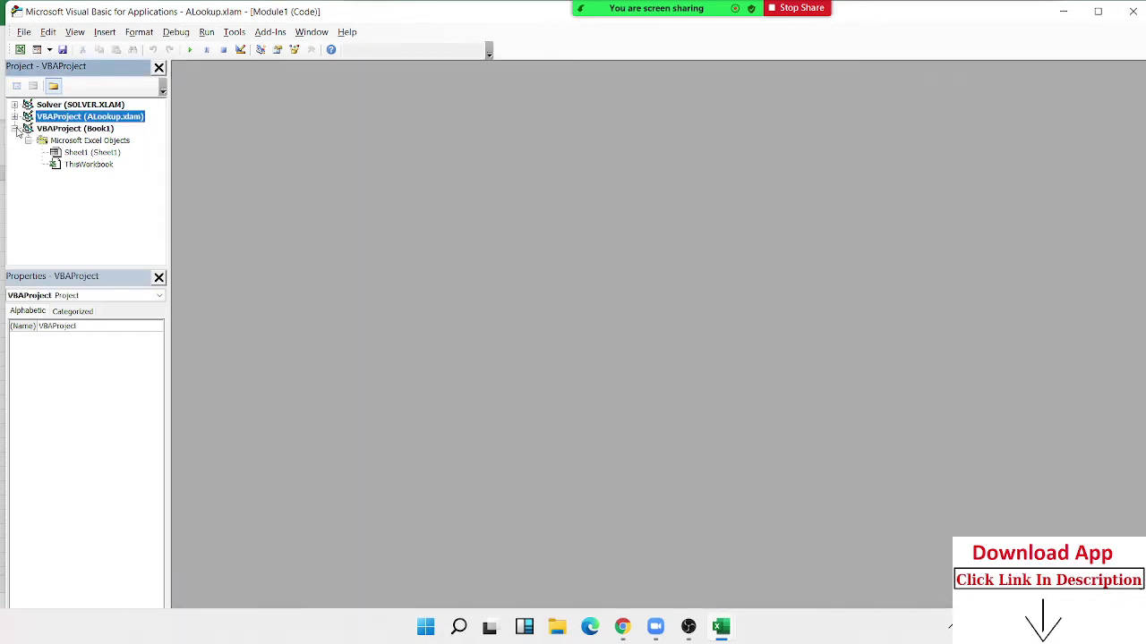
click(90, 152)
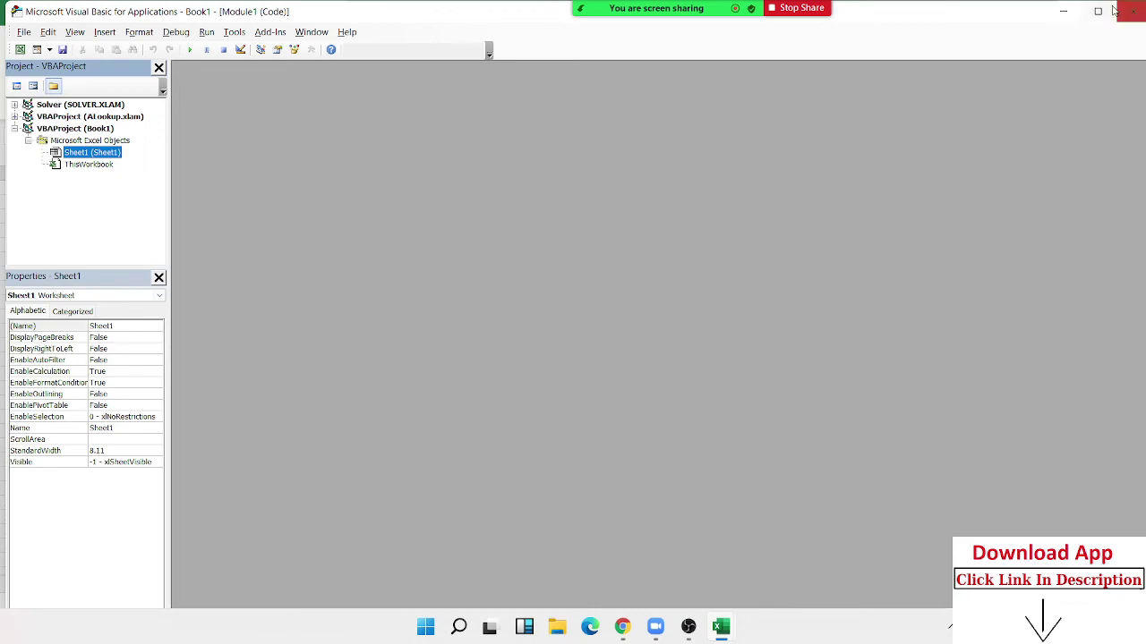
mouse_move(1100, 14)
click(1003, 56)
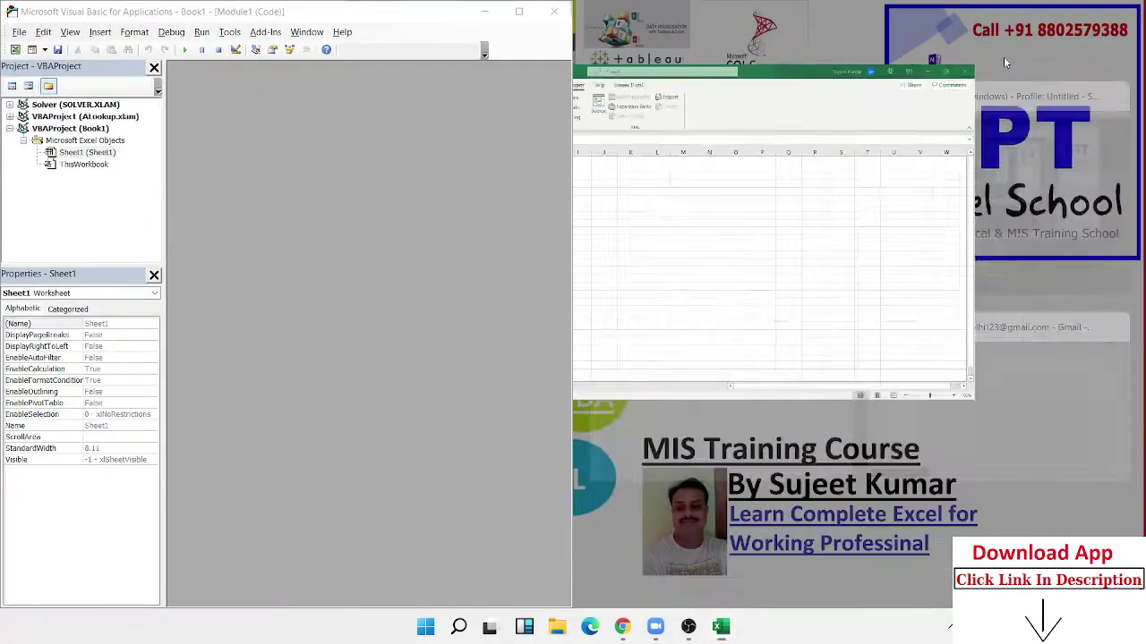
click(722, 127)
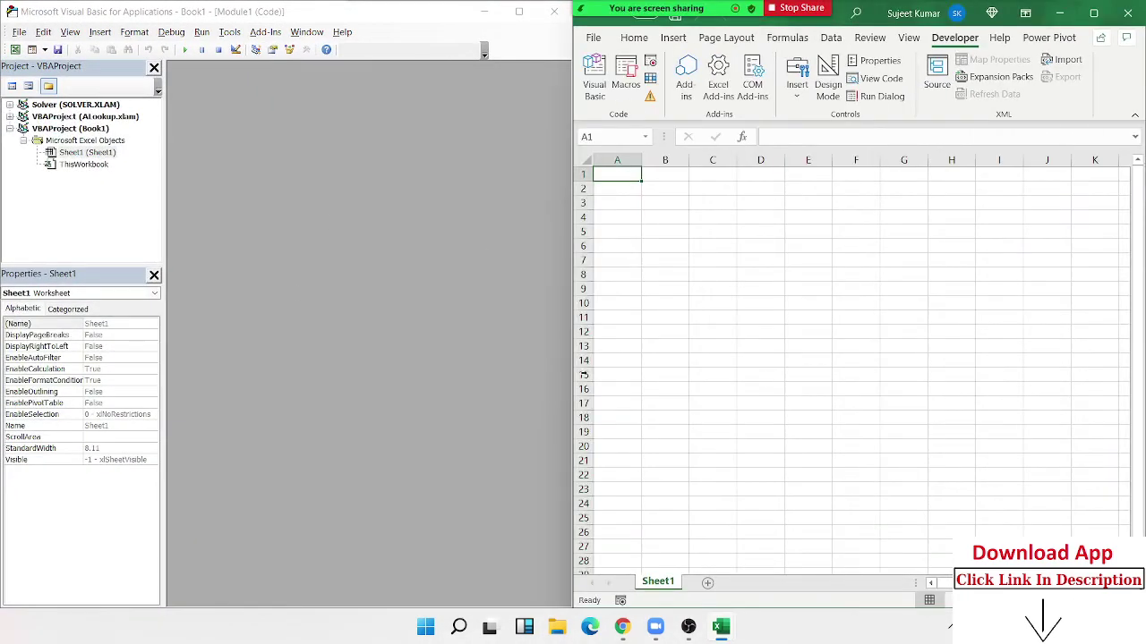
Step: Add worksheets Sheet2 and Sheet3 to Book1 and insert Module1 into the project
click(708, 583)
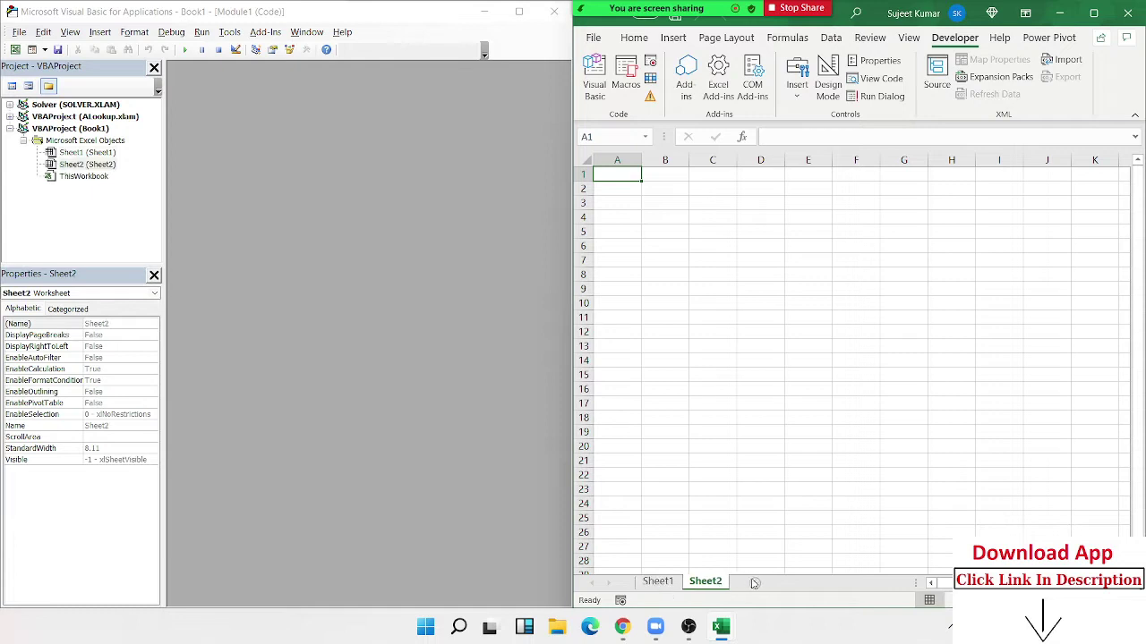
click(753, 582)
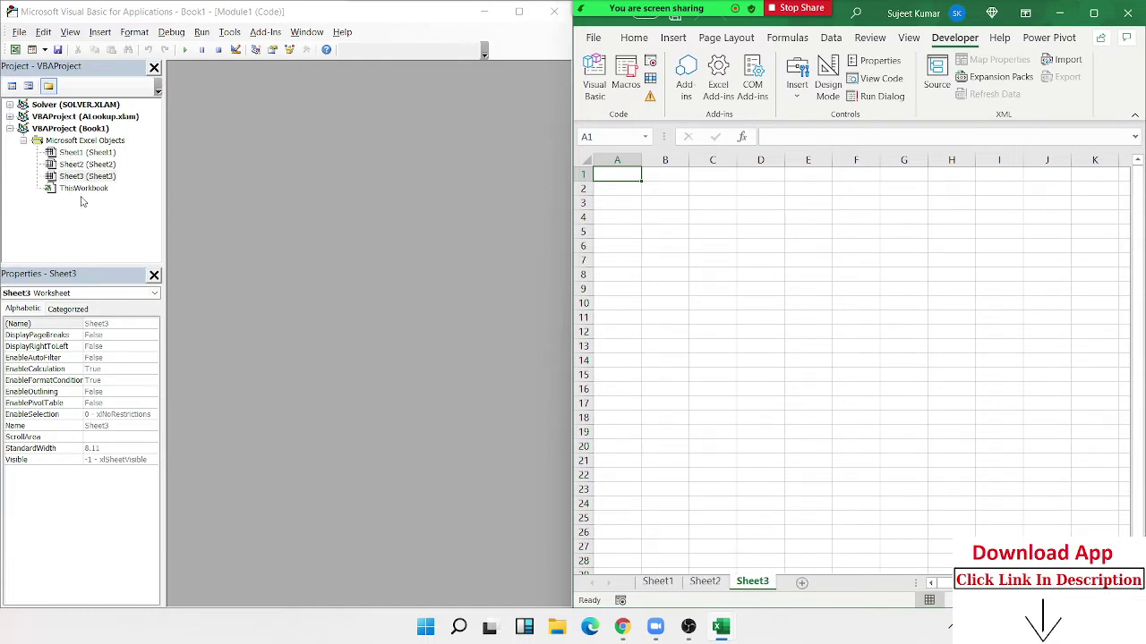
click(102, 31)
click(117, 80)
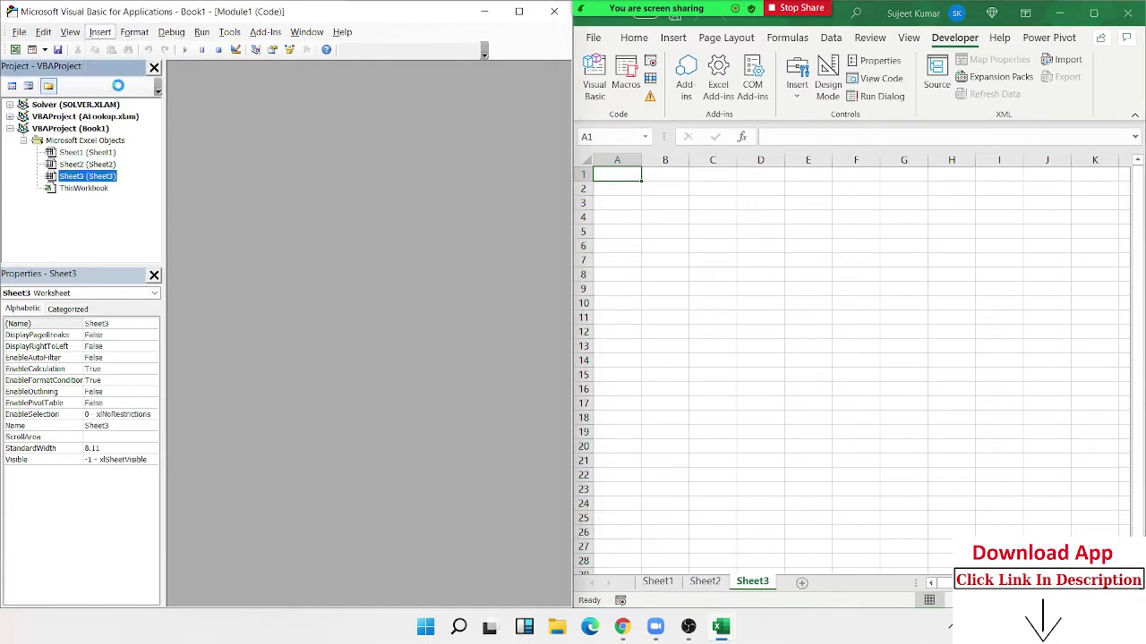
Step: Select Sheet1 in the project, then rename its worksheet tab in Excel to Data
click(74, 153)
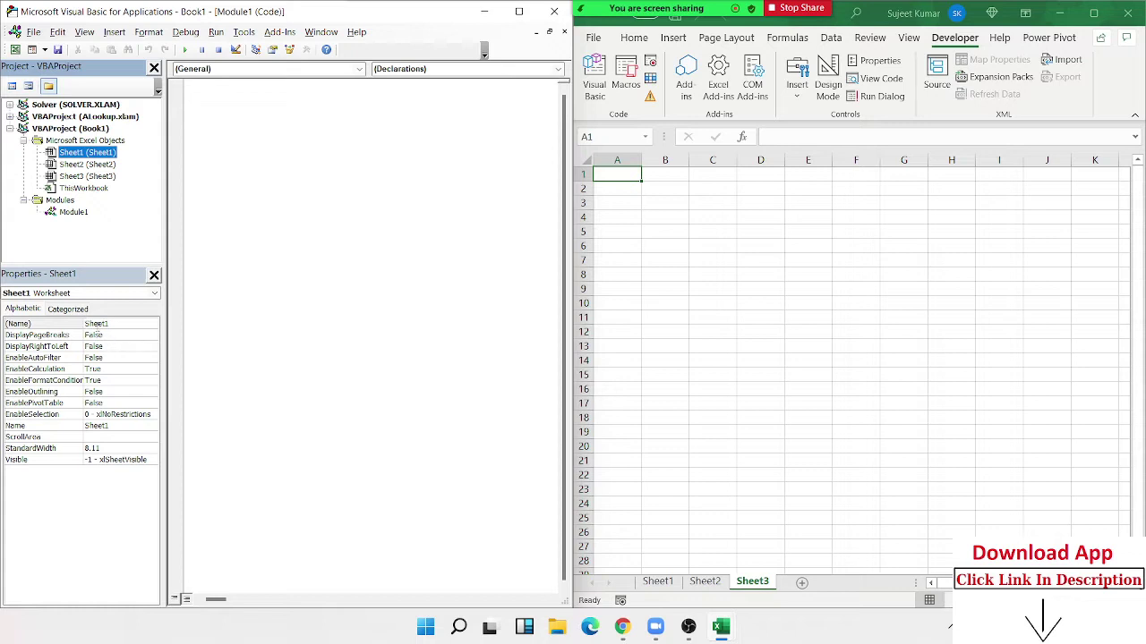
key(F4)
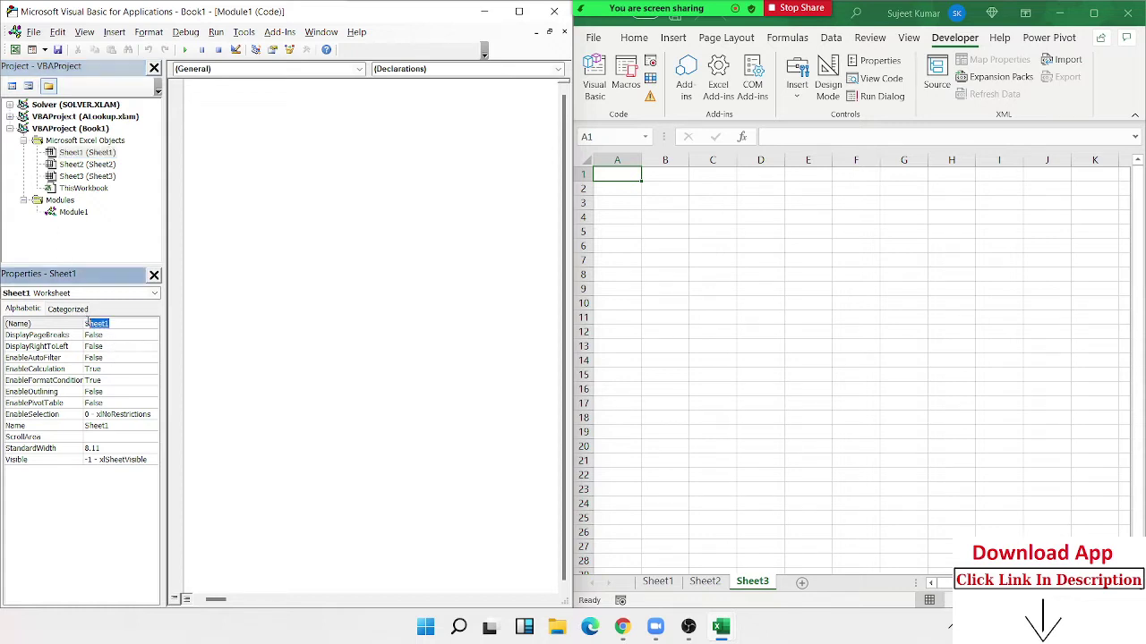
click(91, 153)
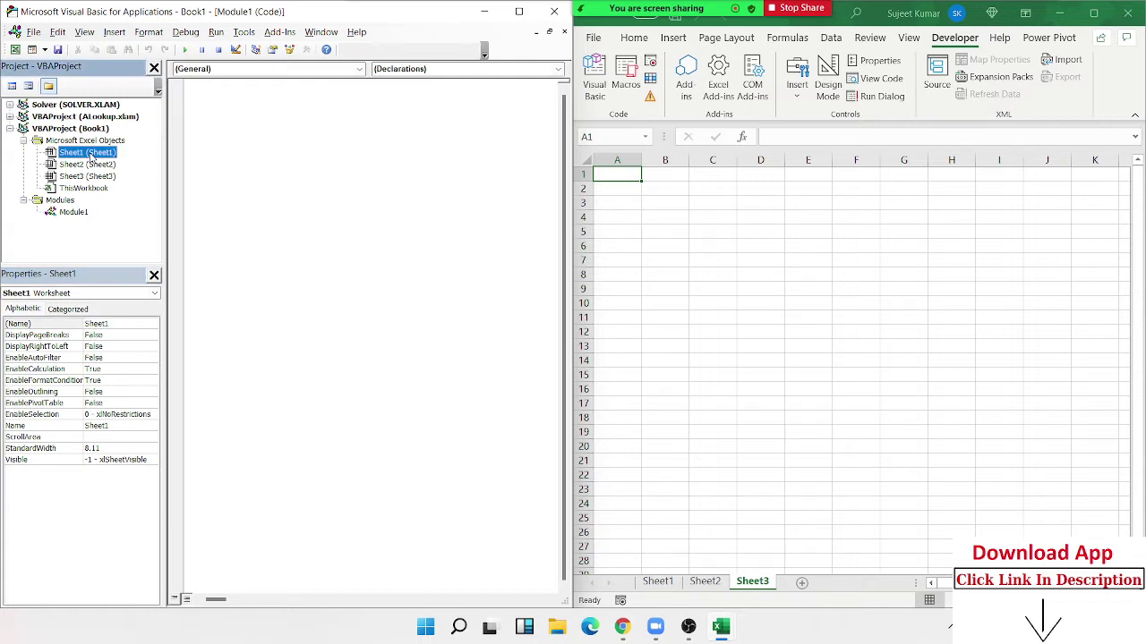
click(658, 584)
double_click(658, 582)
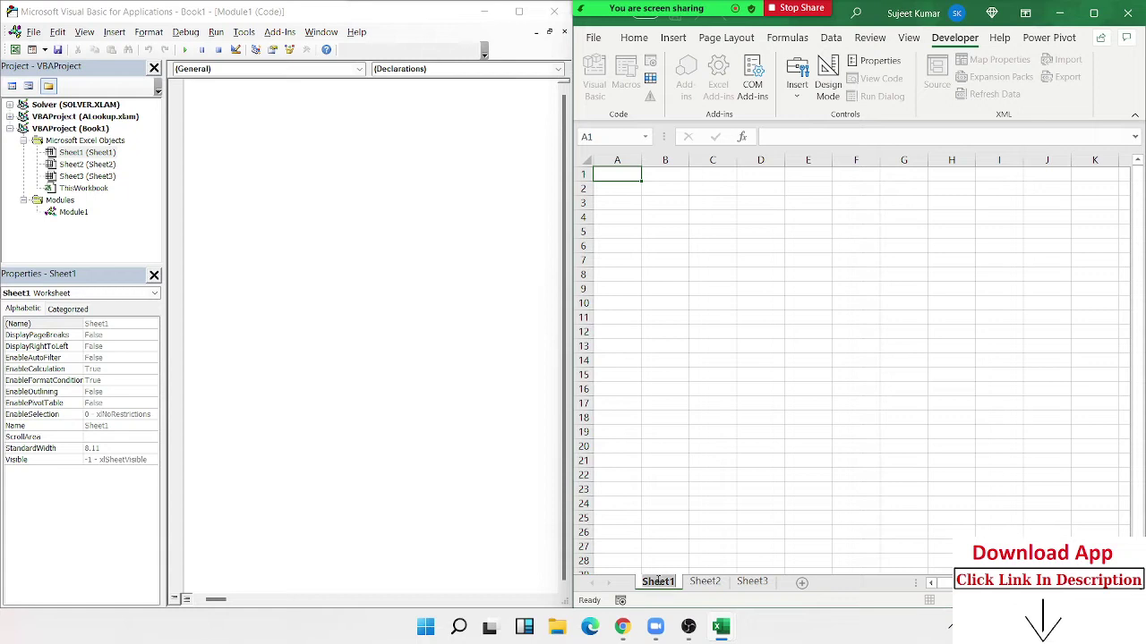
text(Data)
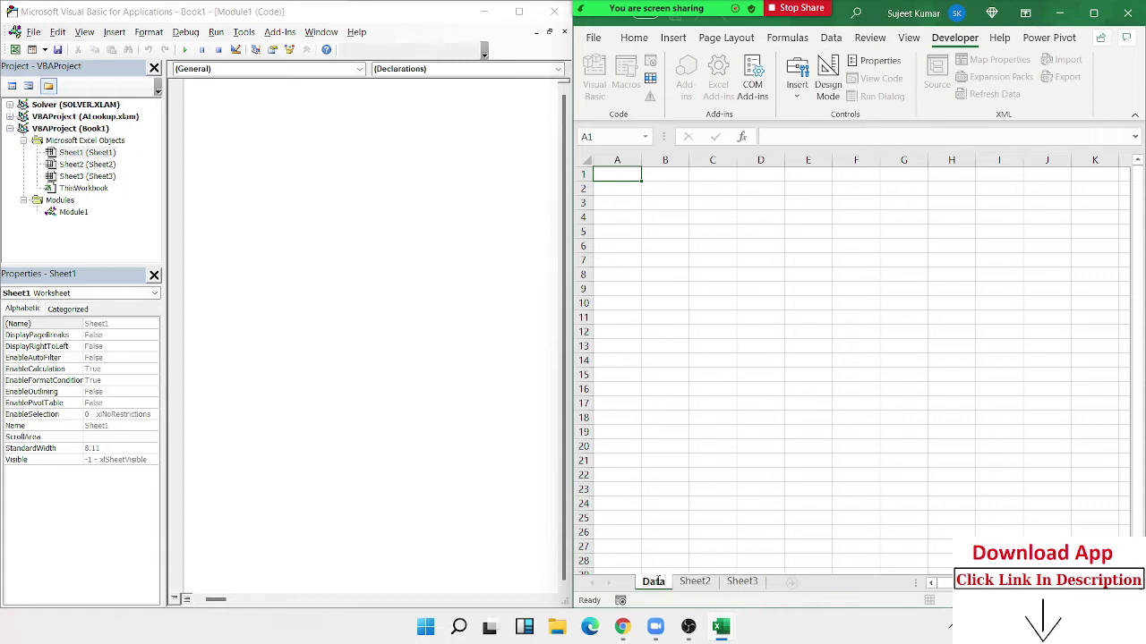
key(Return)
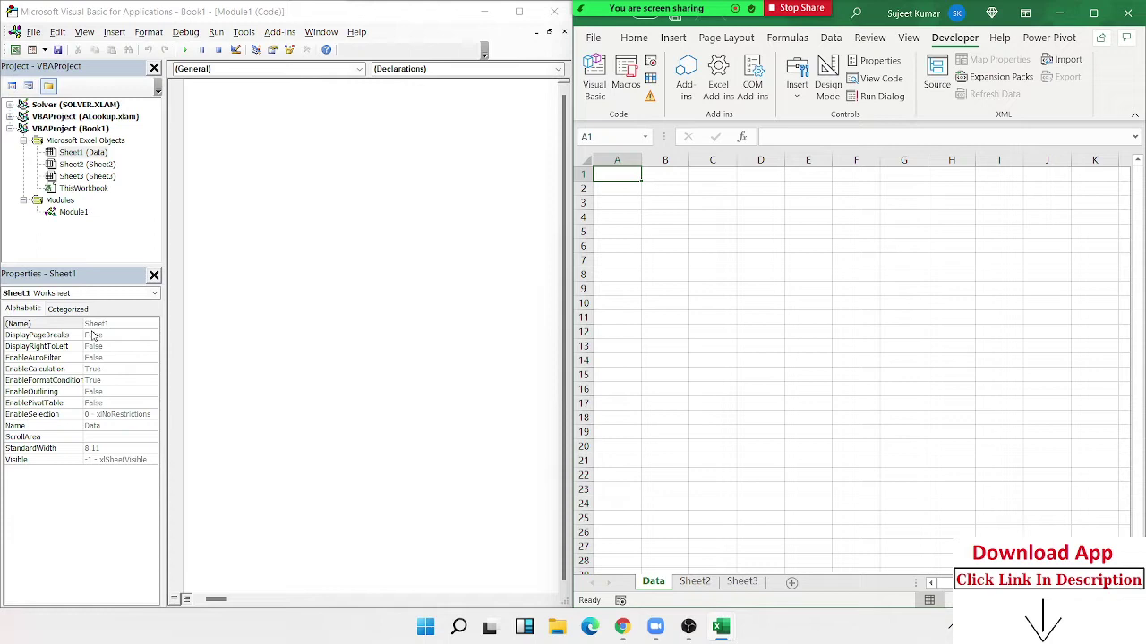
Step: Create an empty Sub rr procedure in Module1 with blank lines inside
click(90, 323)
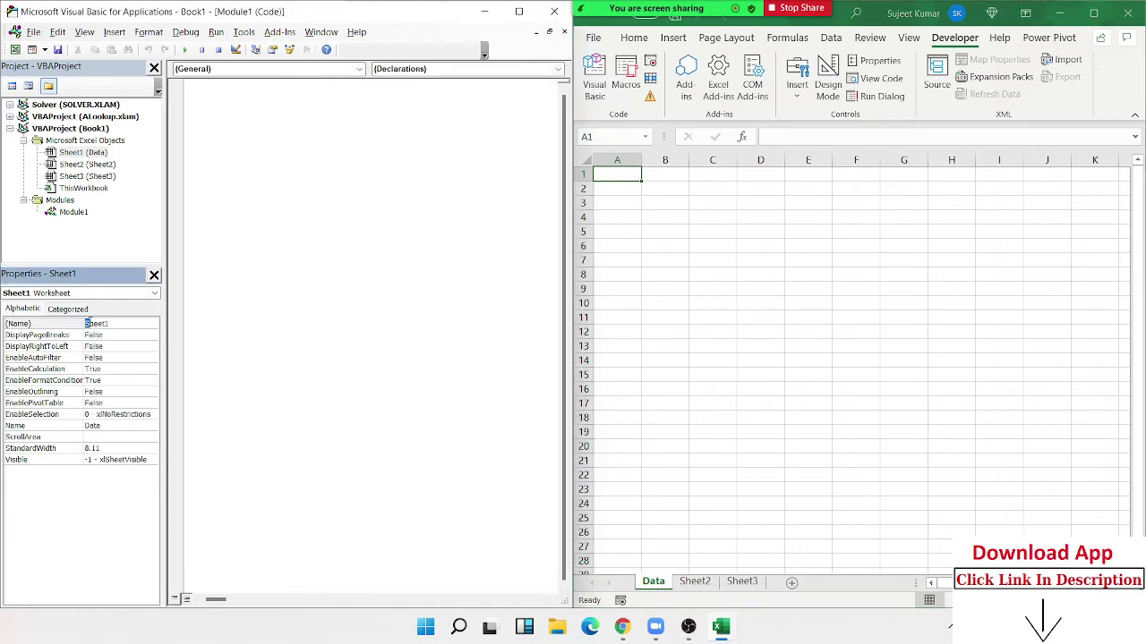
click(212, 108)
text(sub)
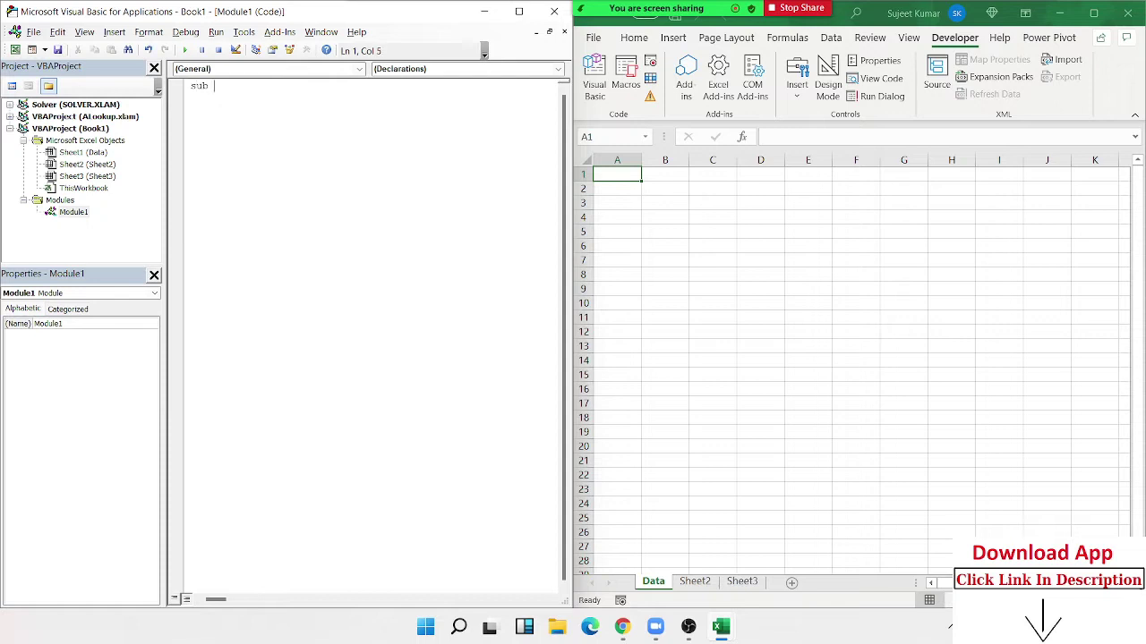
text( rr)
key(Return)
key(Return)
key(Return)
key(Return)
key(Up)
key(Up)
key(Up)
key(Return)
Step: Type Workbooks, ActiveWorkbook and Sheets("Data").Select lines inside macro rr
text(workb)
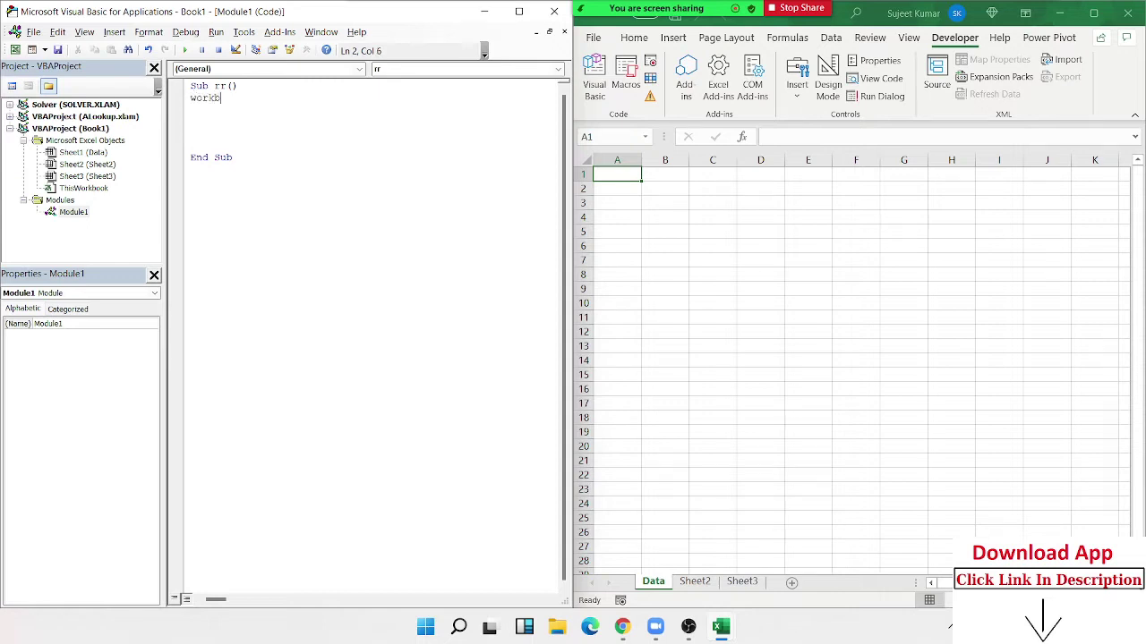
text(ook)
text(s)
key(Return)
text(act)
text(ivewo)
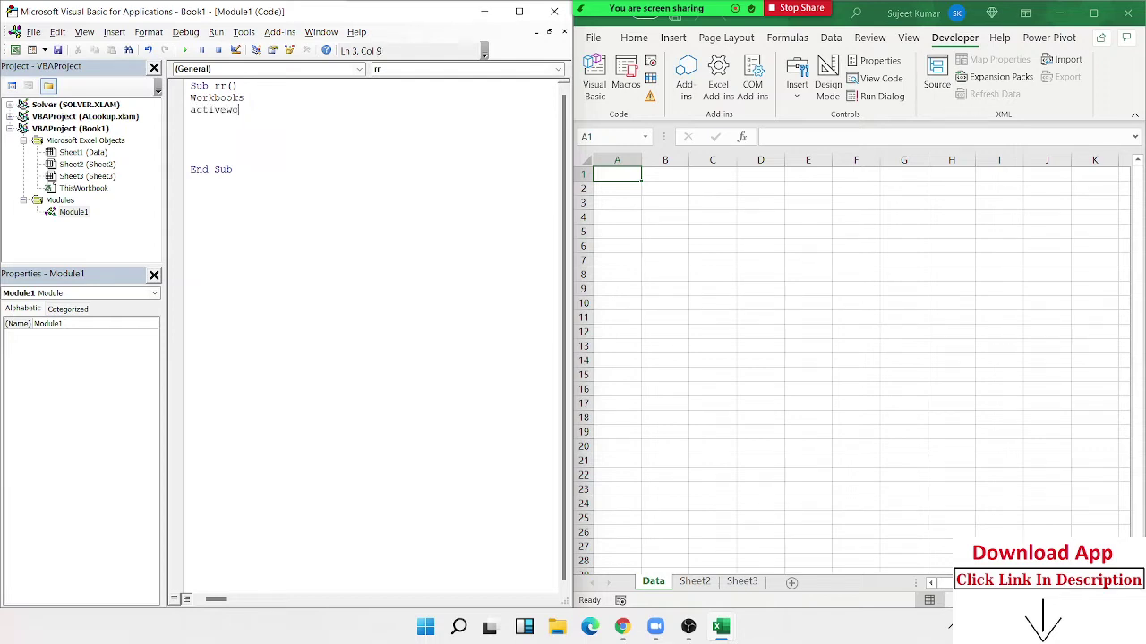
text(rkbook)
key(Return)
key(Return)
key(Return)
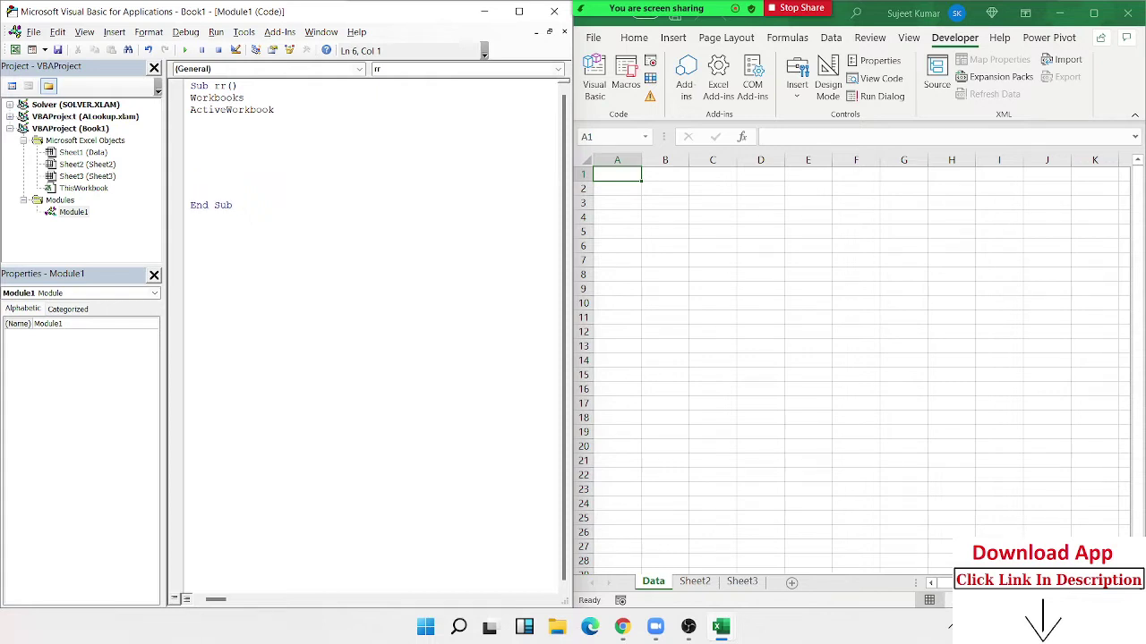
text(sheets)
text(("Da)
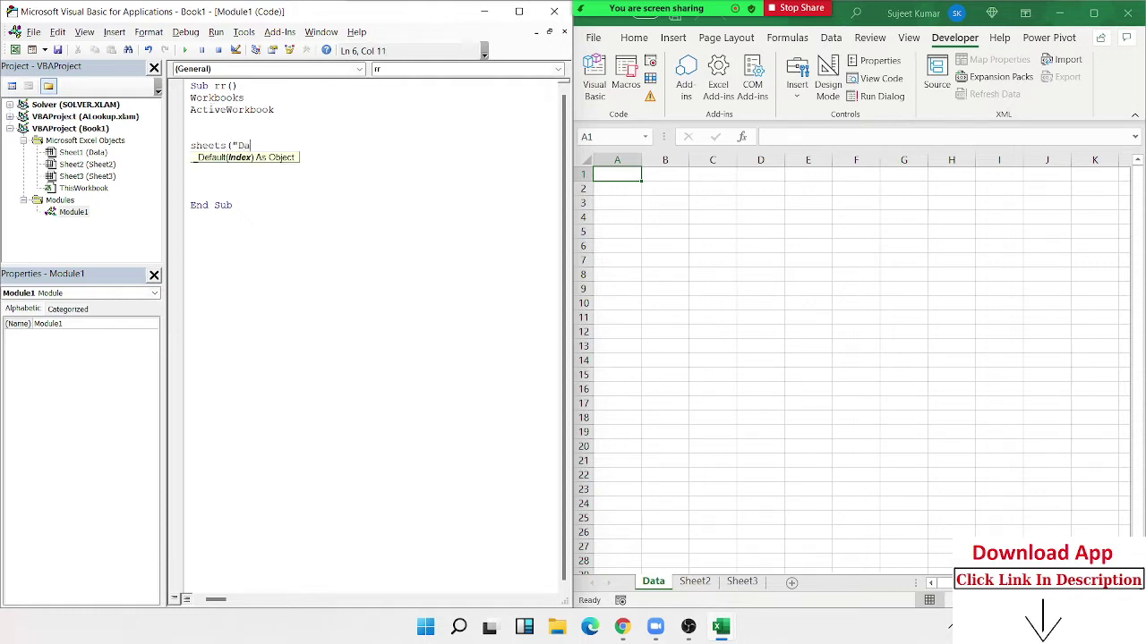
text(ta").)
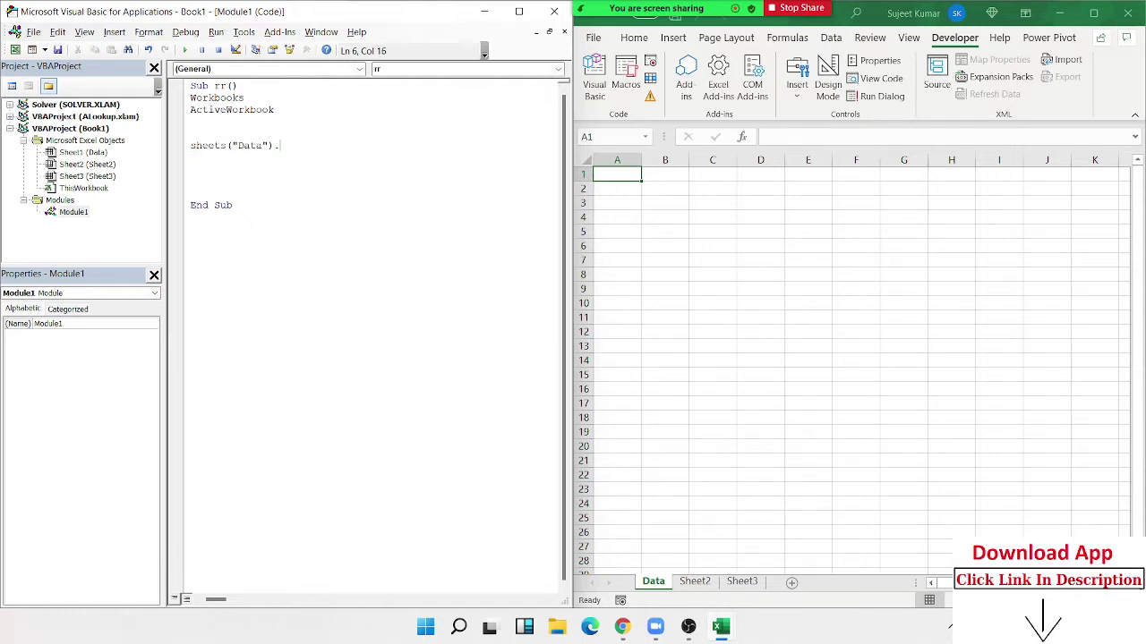
text(selec)
text(t)
key(Return)
key(Return)
Step: Add a Sheet1.Select line using the IntelliSense Select suggestion
text(sheets)
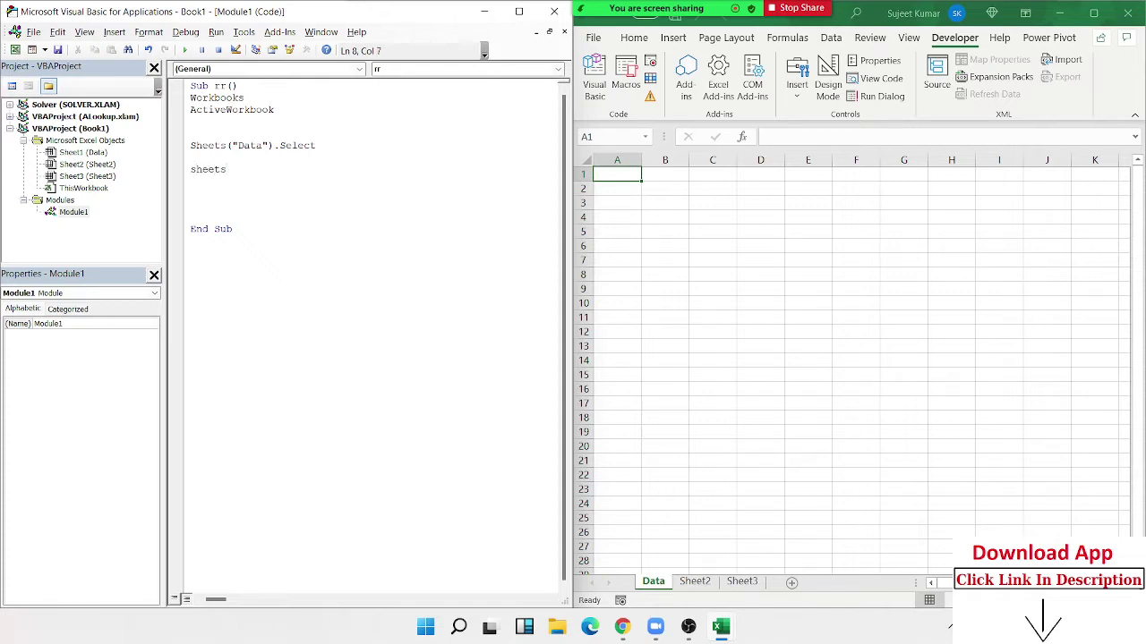
key(BackSpace)
text(1.sel)
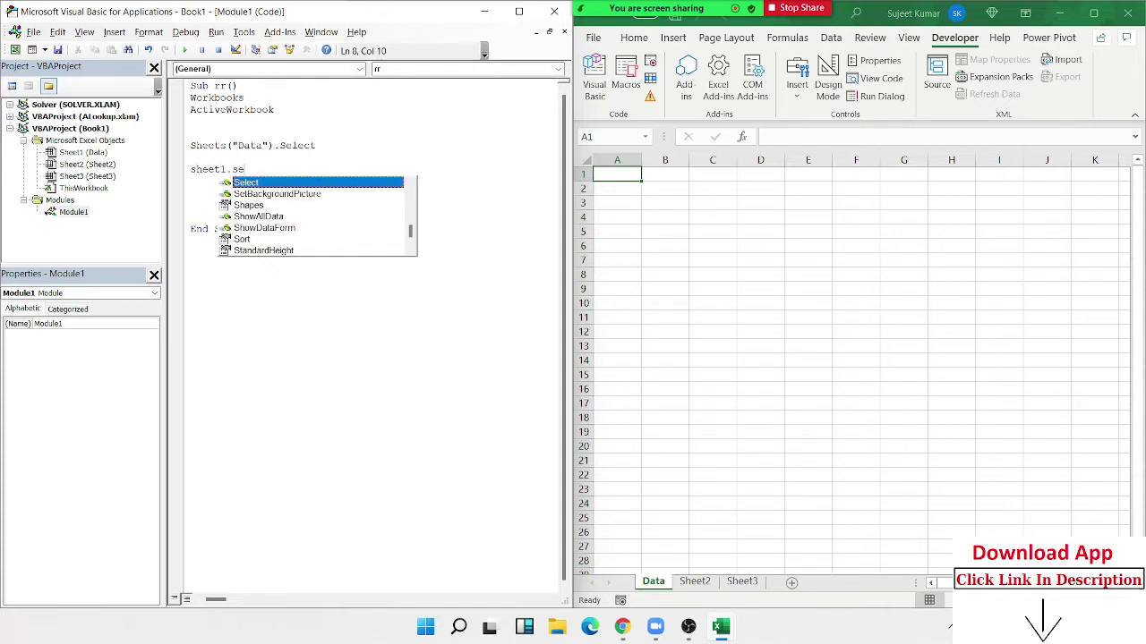
key(Tab)
key(Return)
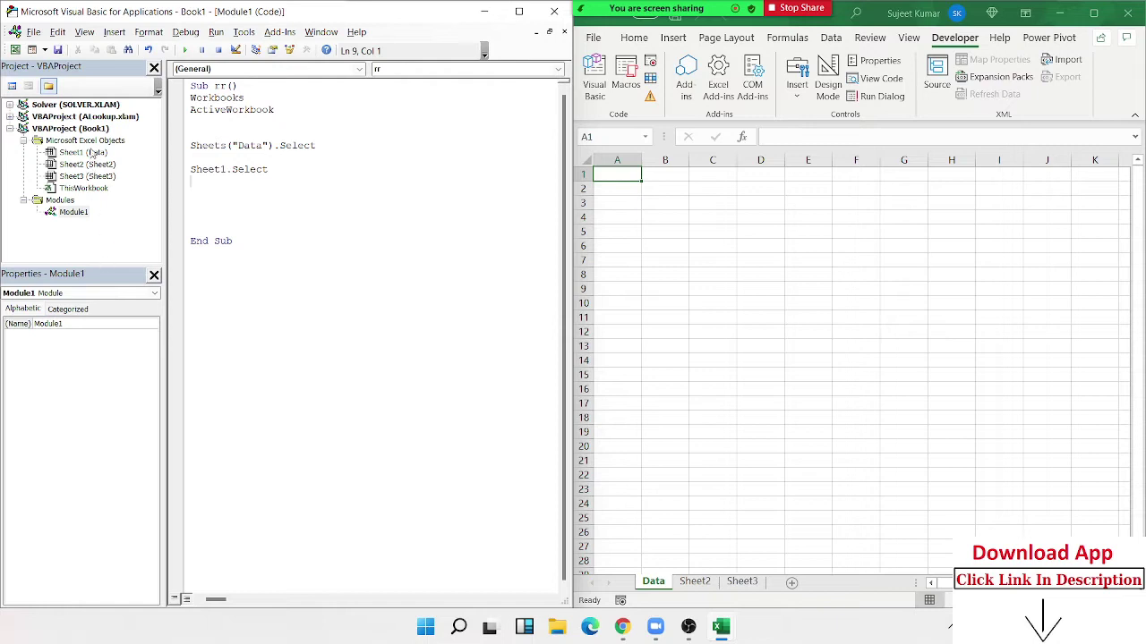
Step: Write Sheets(2).Select in macro rr, activating Sheet2 in Excel and dismissing the compile error
click(86, 152)
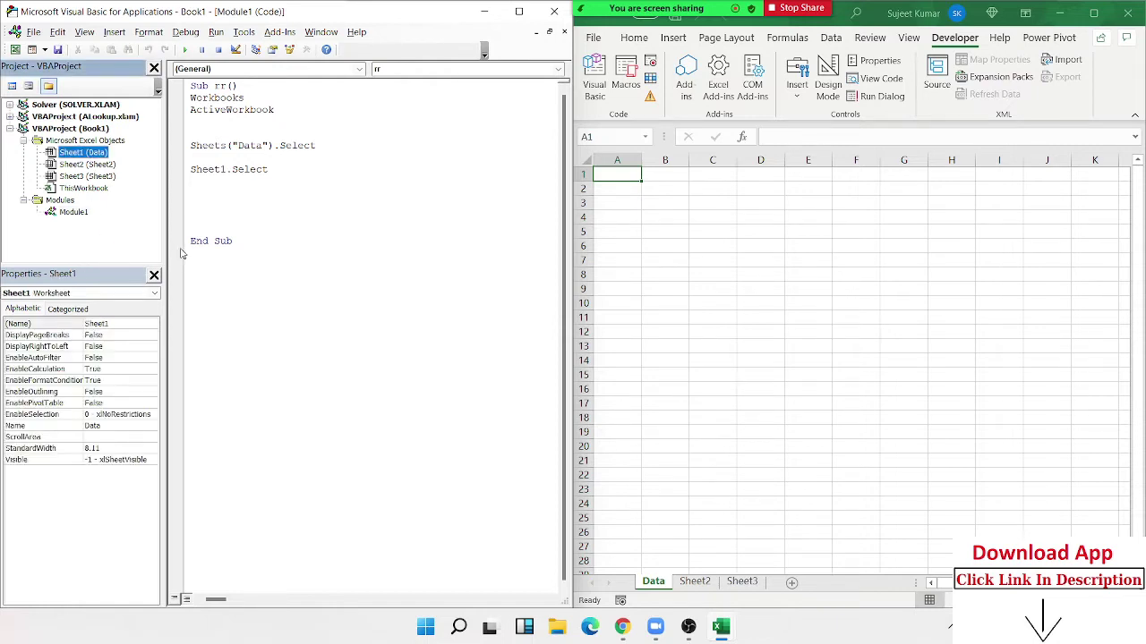
click(214, 193)
text(shee)
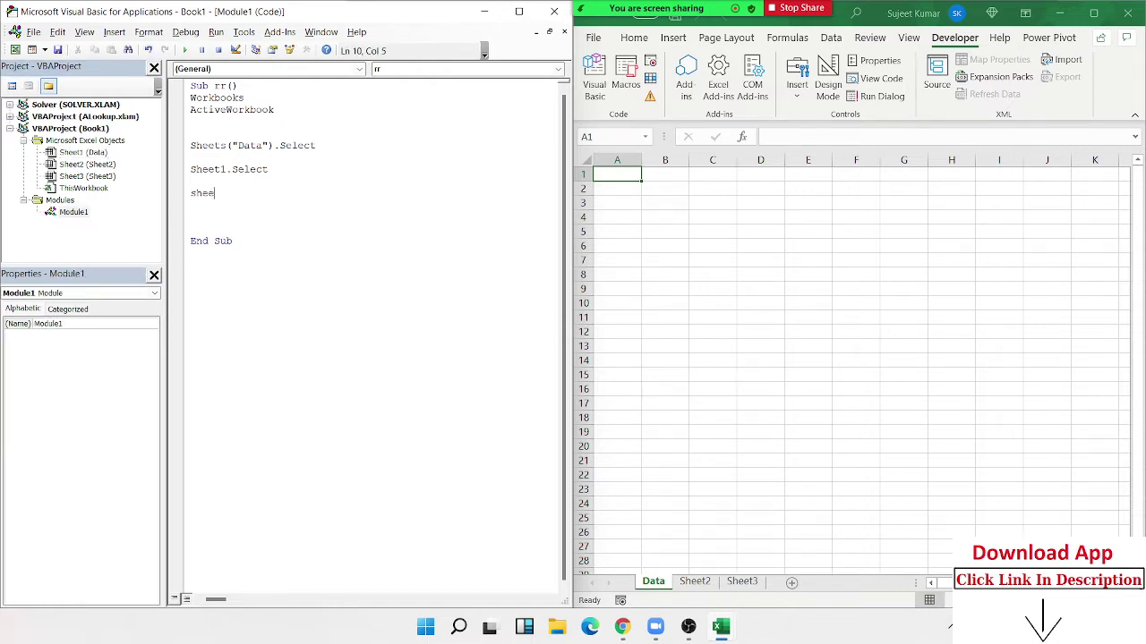
text(ts()
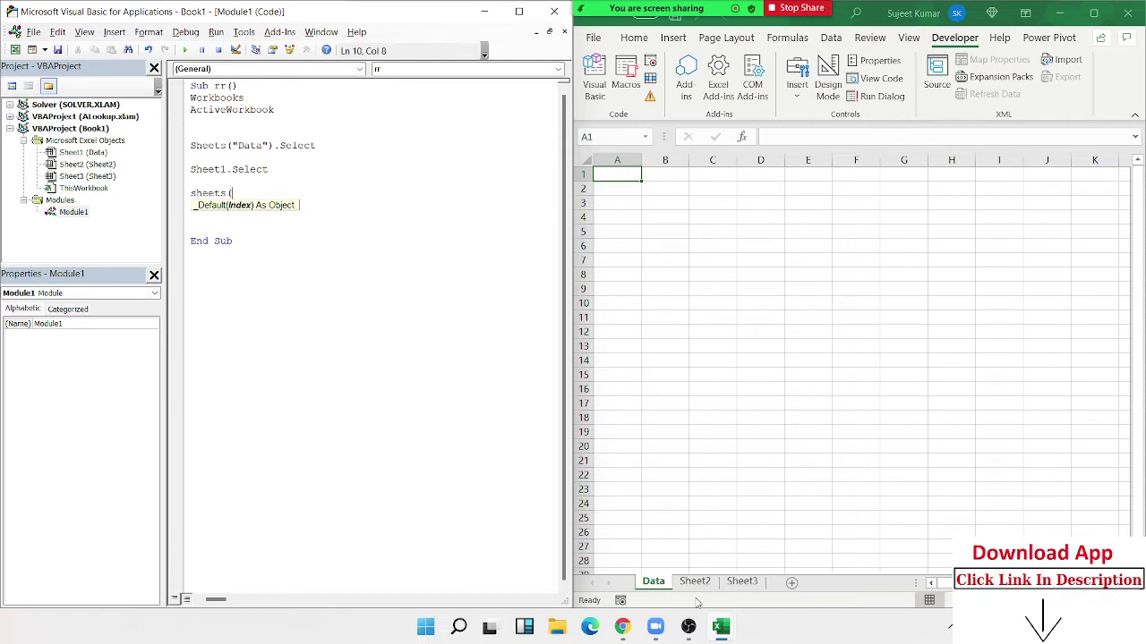
click(694, 589)
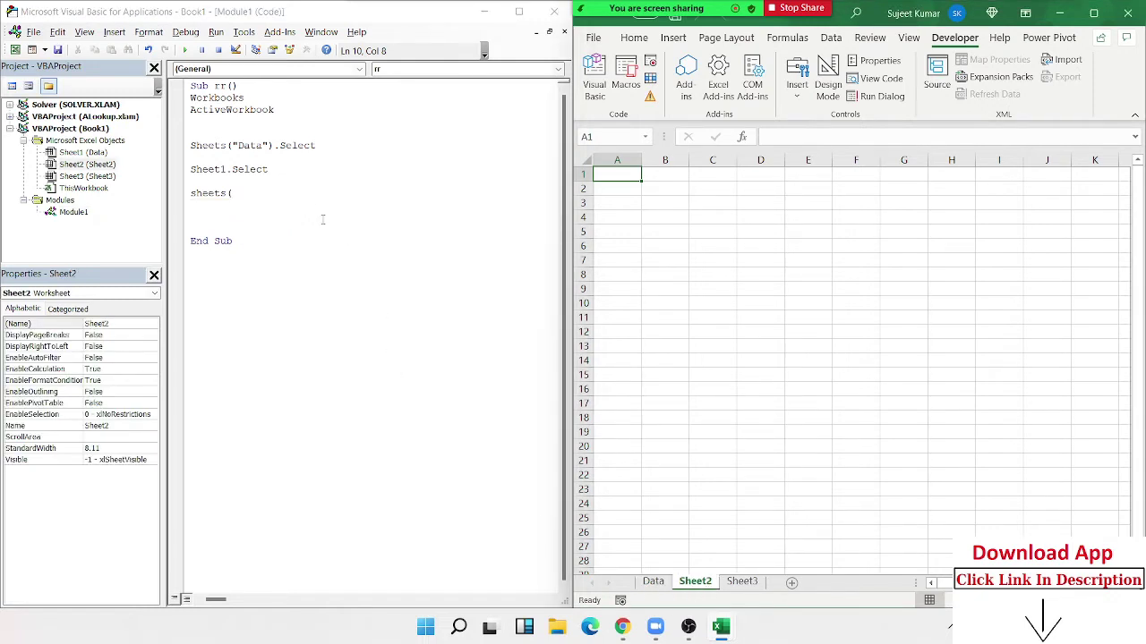
click(302, 197)
key(Return)
text(2)
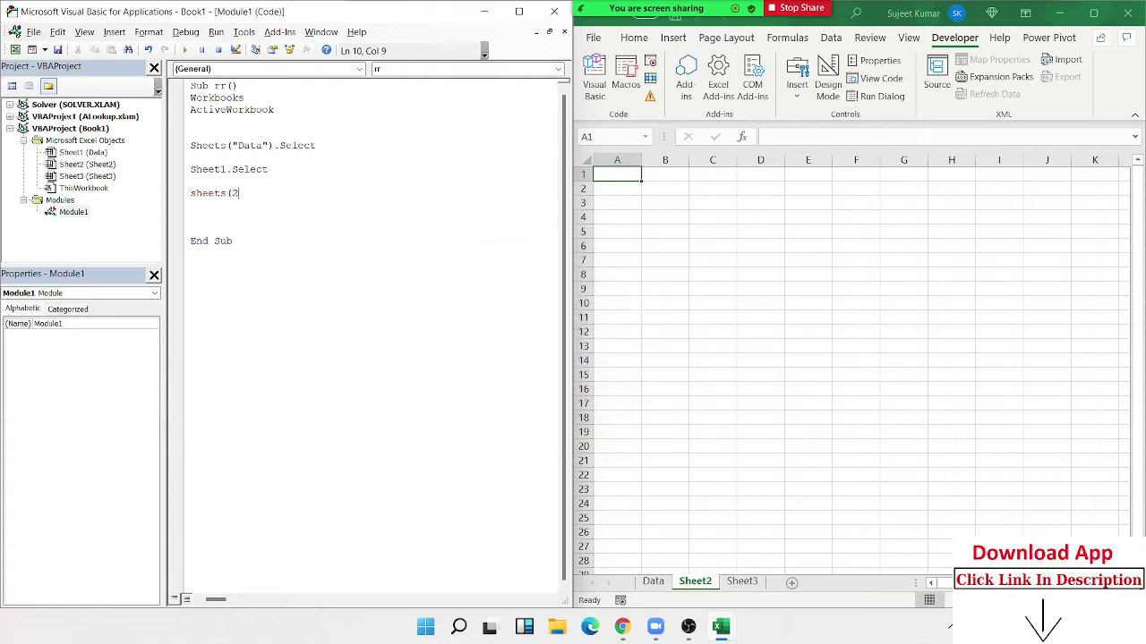
text().Se)
text(le)
text(ct)
key(Return)
key(Return)
Step: Type an ActiveSheet line below Sheets(2).Select in macro rr
text(a)
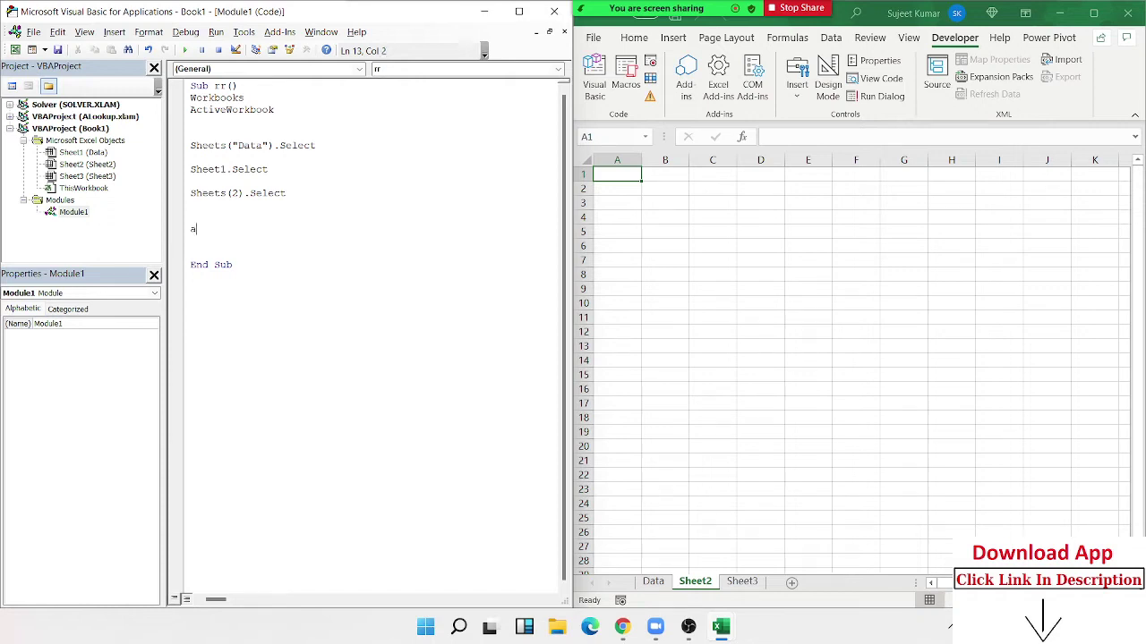
text(ctiv)
text(esheet)
key(Return)
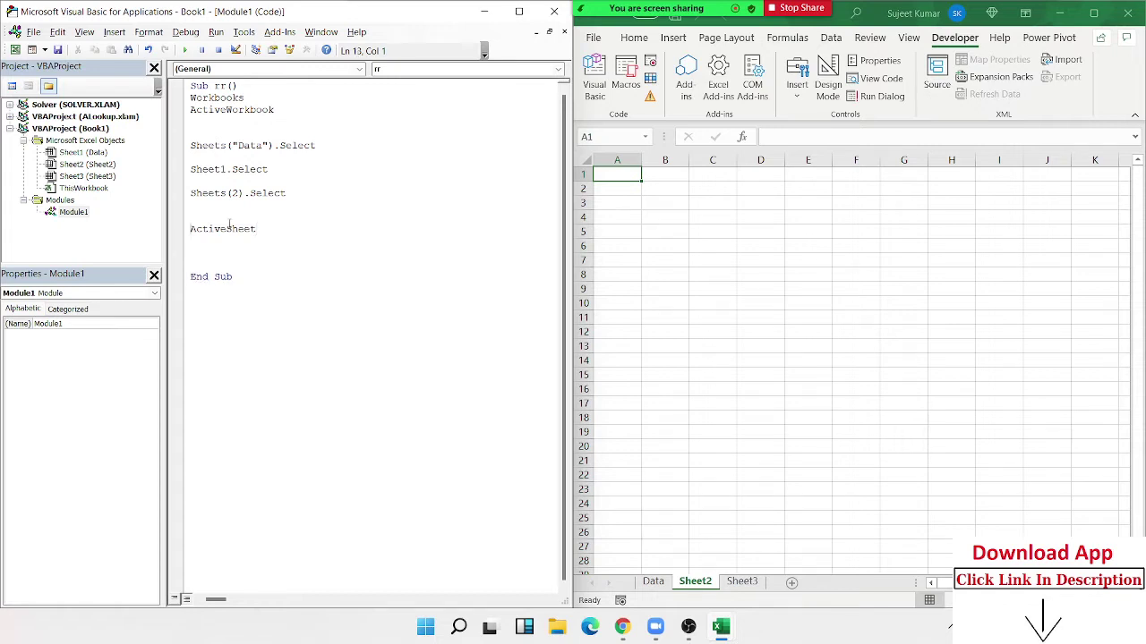
key(Up)
key(Up)
key(Up)
Step: Highlight the Sheets("Data").Select and Sheet1.Select lines in turn to explain them
key(Down)
key(Down)
key(shift+Down)
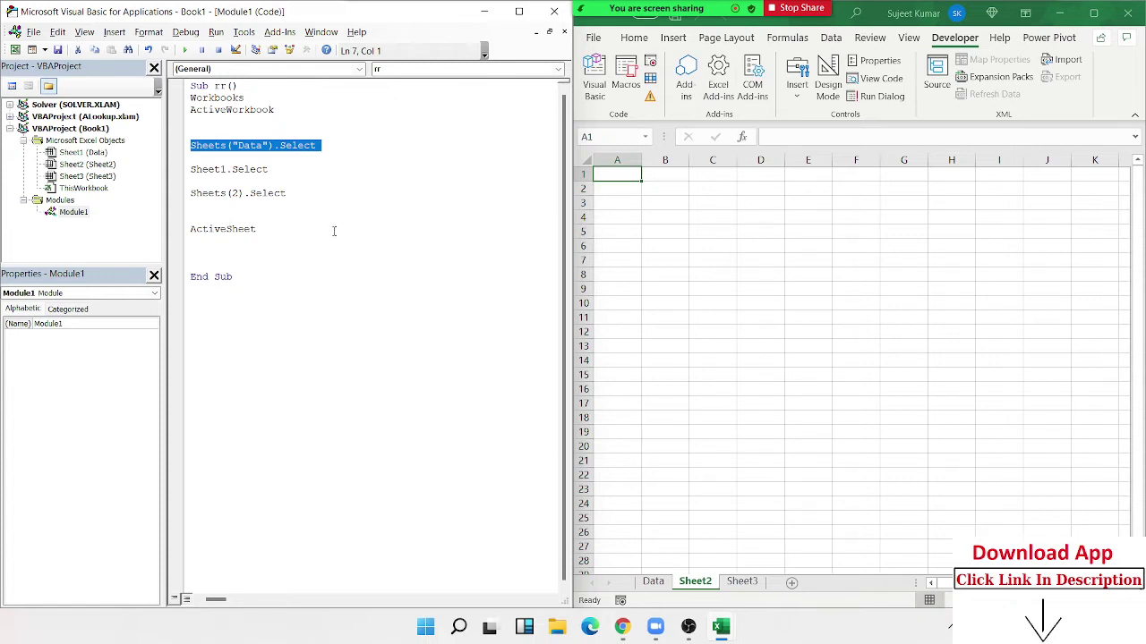
key(Right)
key(Down)
key(shift+Down)
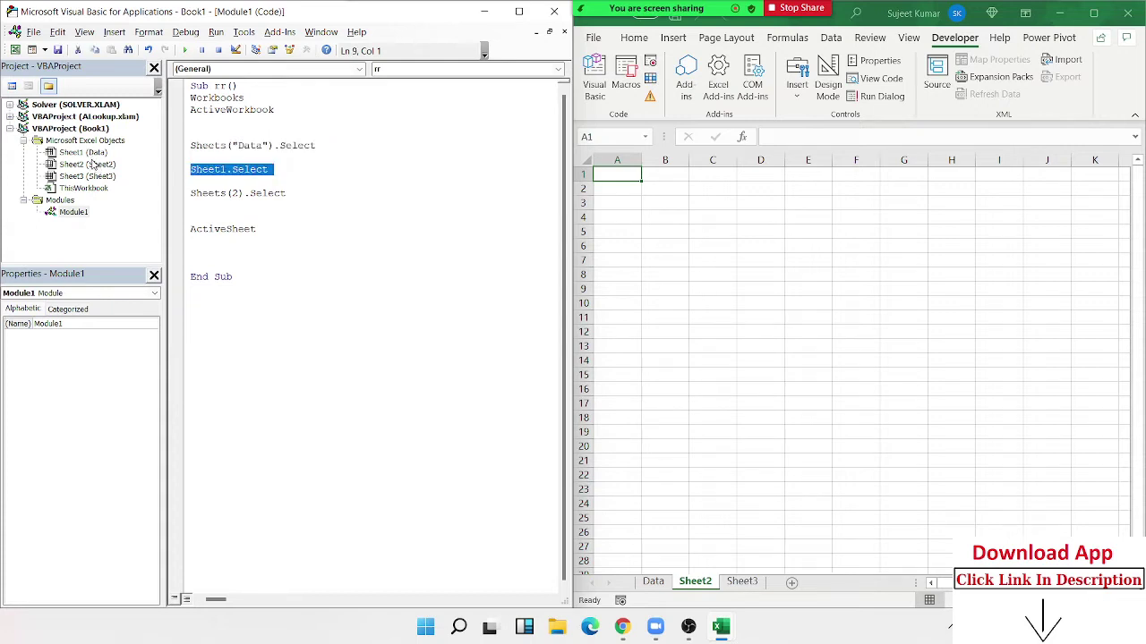
mouse_move(656, 9)
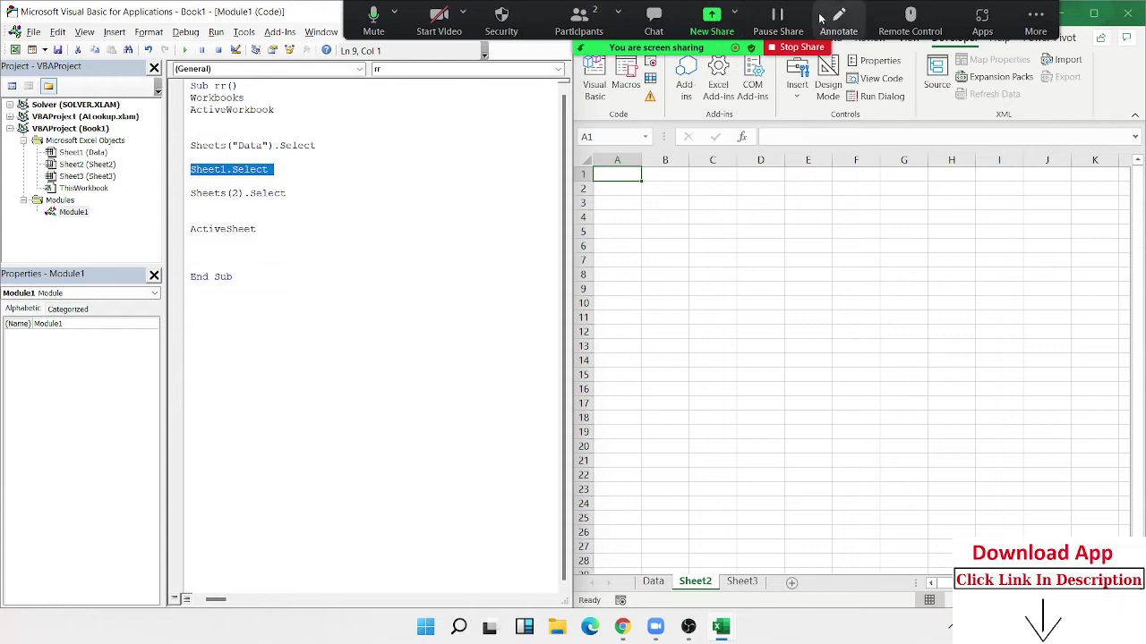
click(832, 20)
click(453, 85)
drag(116, 141, 89, 137)
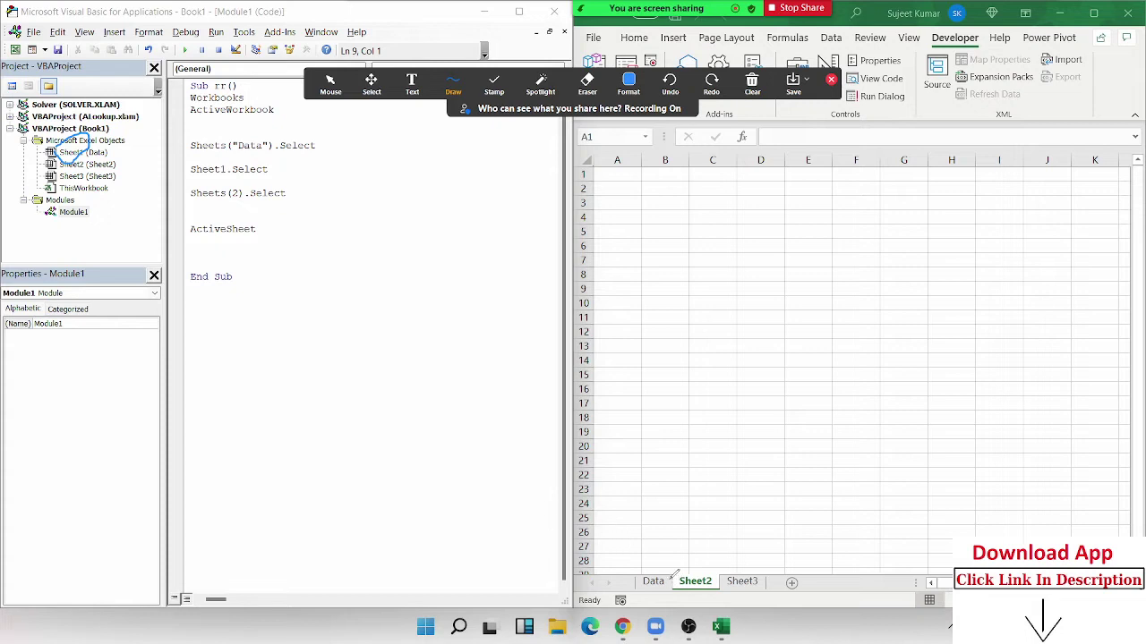
drag(669, 577, 700, 566)
drag(199, 240, 327, 247)
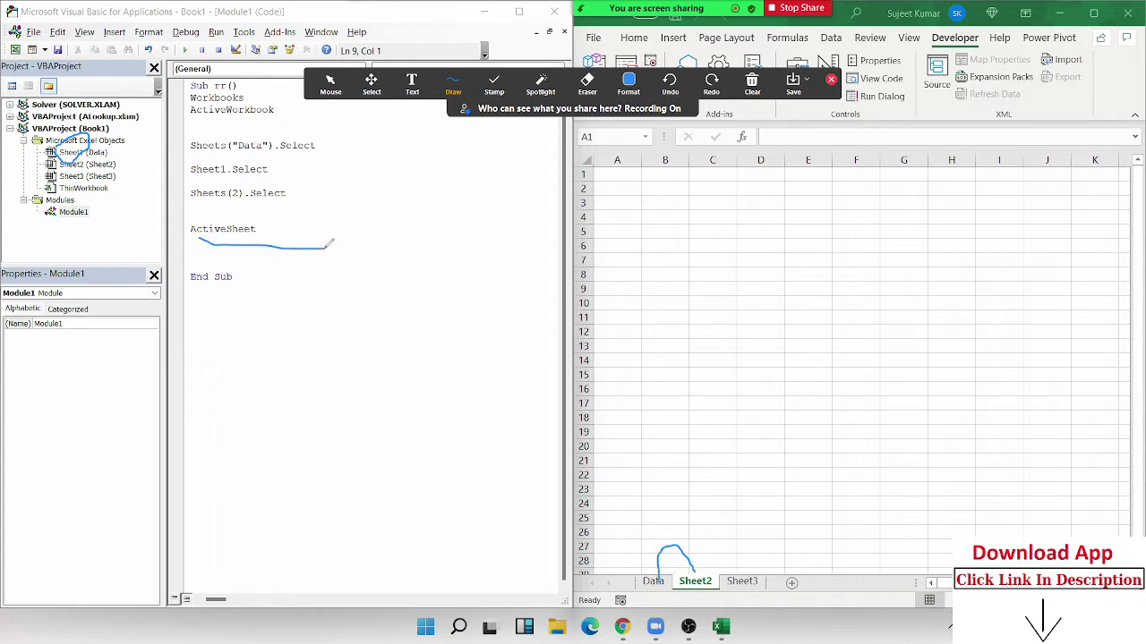
click(752, 85)
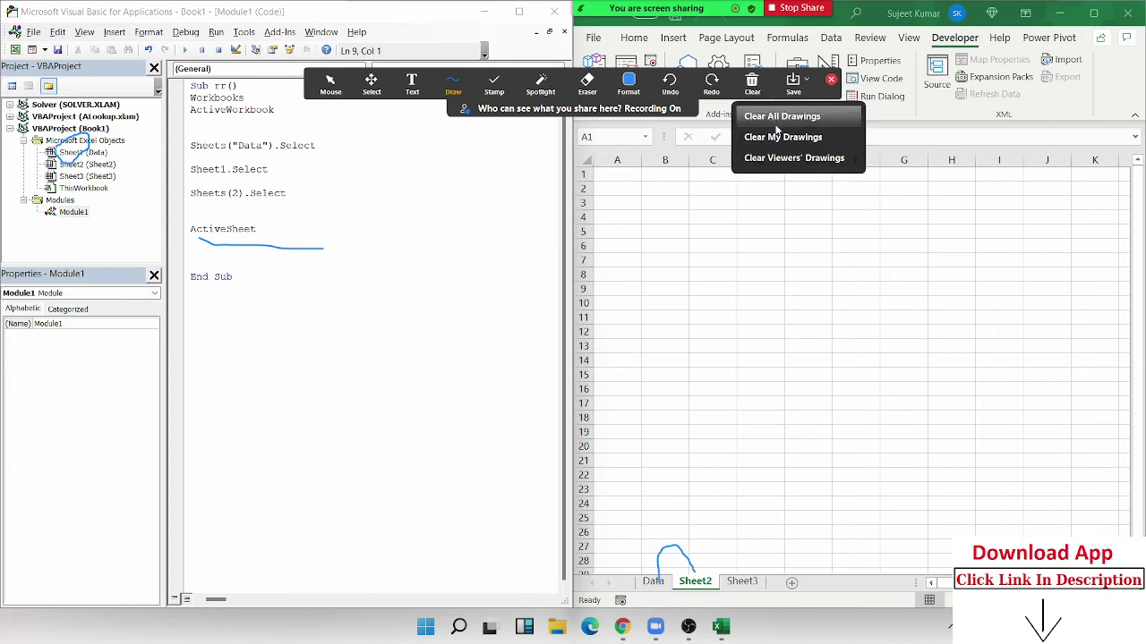
click(780, 136)
Step: Close the annotation tools and insert two blank lines after the ActiveSheet line
click(831, 80)
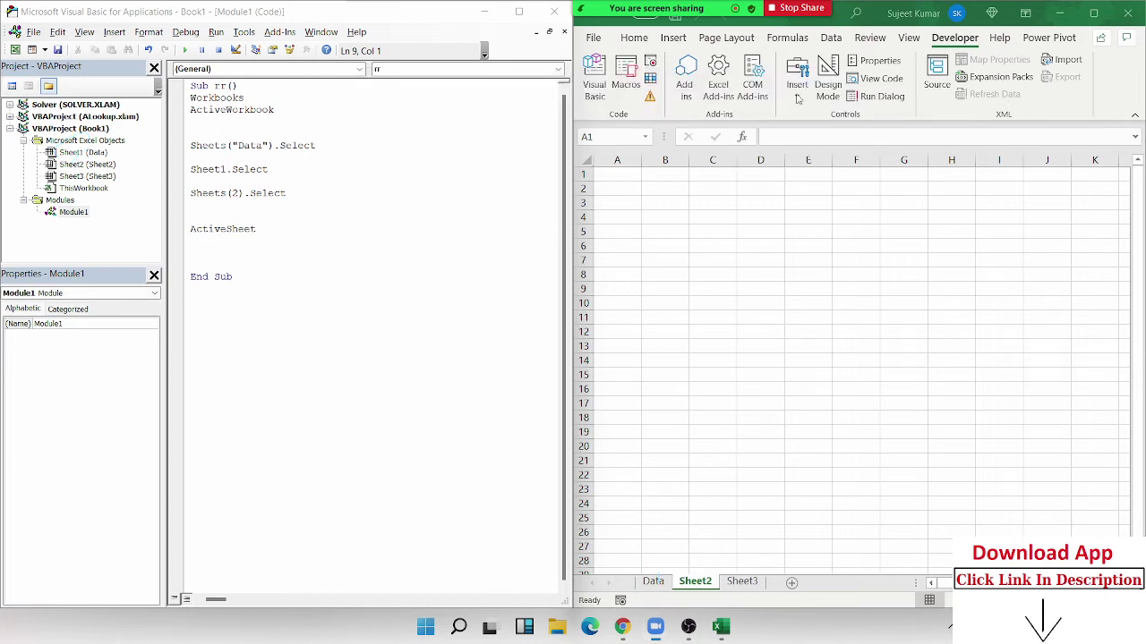
click(484, 211)
key(Return)
key(Return)
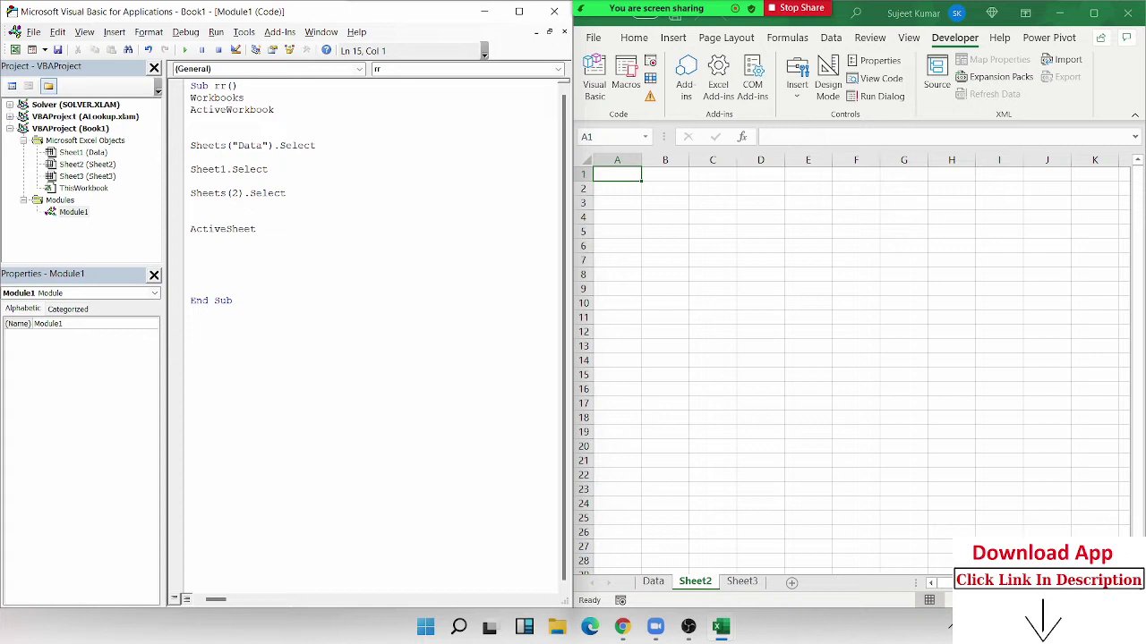
Step: Highlight the Sheets("Data").Select and Sheet1.Select lines again while explaining
key(Up)
key(Up)
key(Up)
key(Up)
key(Up)
key(Up)
key(shift+Down)
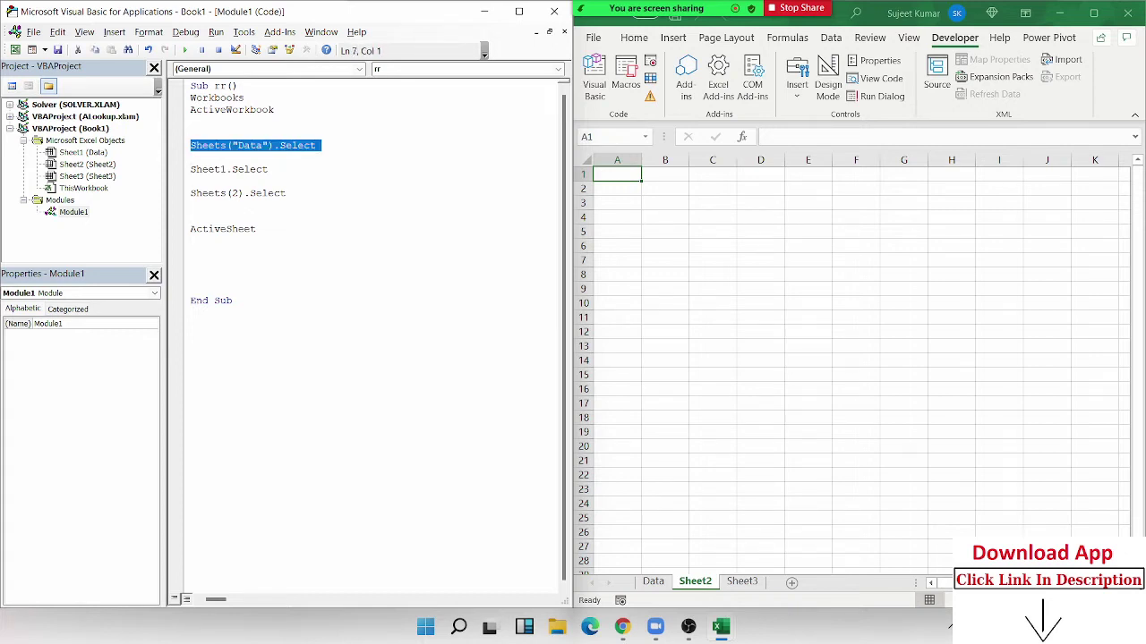
key(Right)
key(shift+Down)
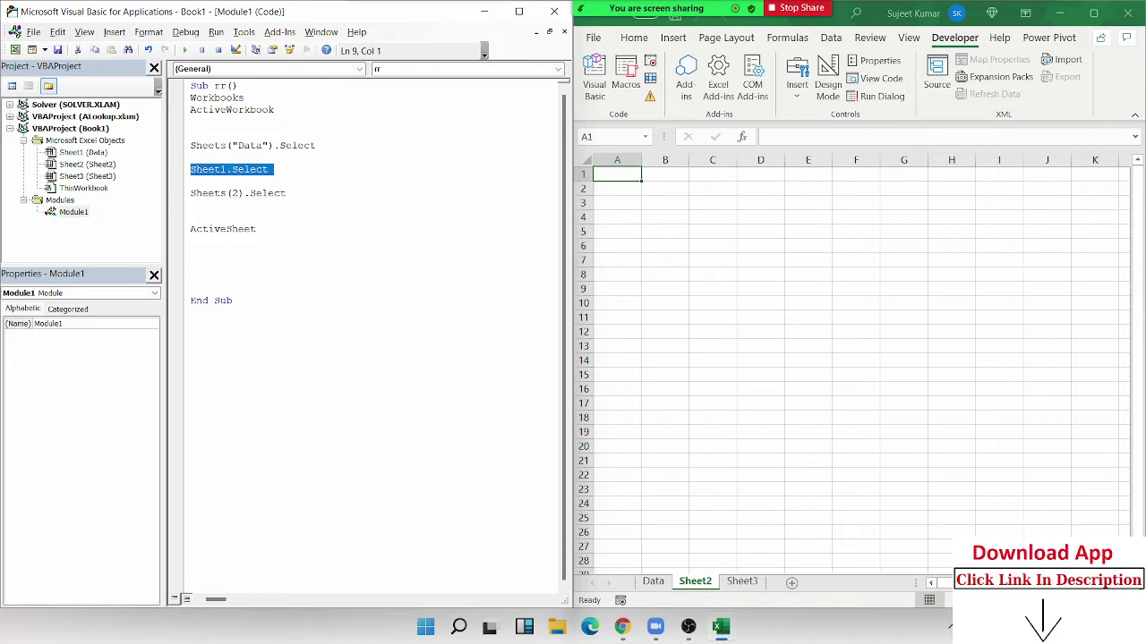
Step: Rename the Data sheet to JAN and change the code to Sheets("JAN")
click(653, 584)
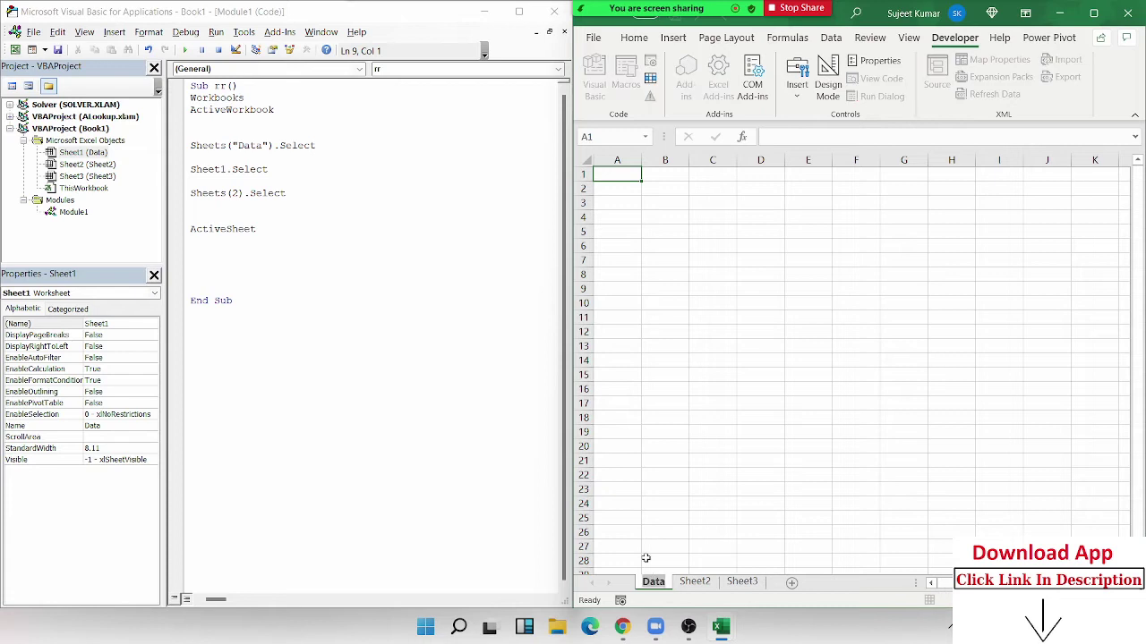
text(JAN)
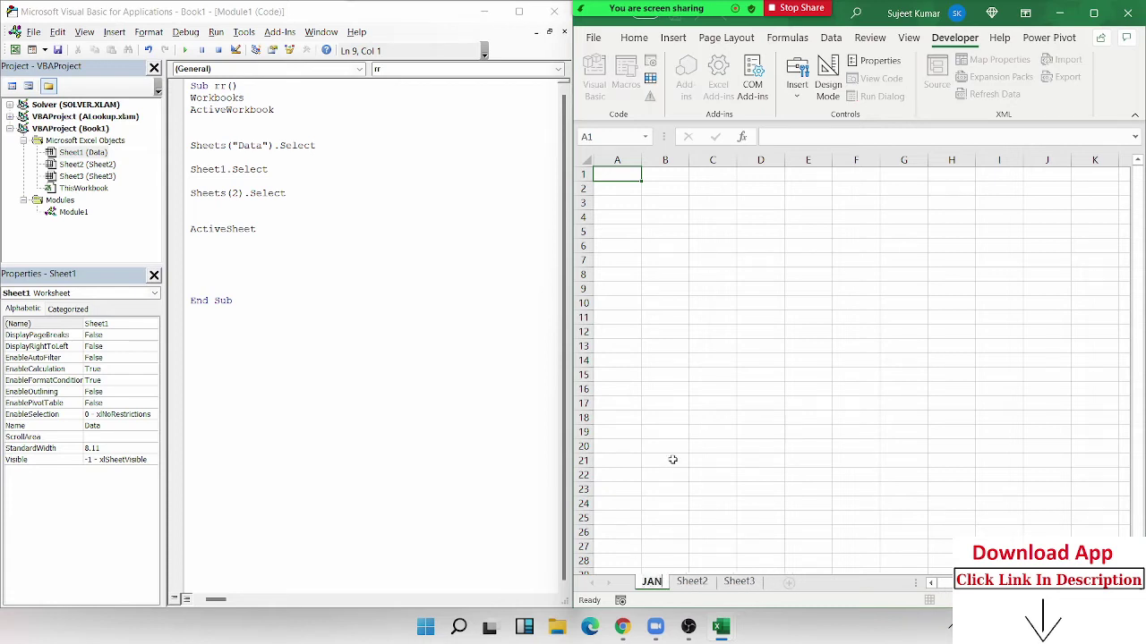
click(655, 460)
double_click(249, 145)
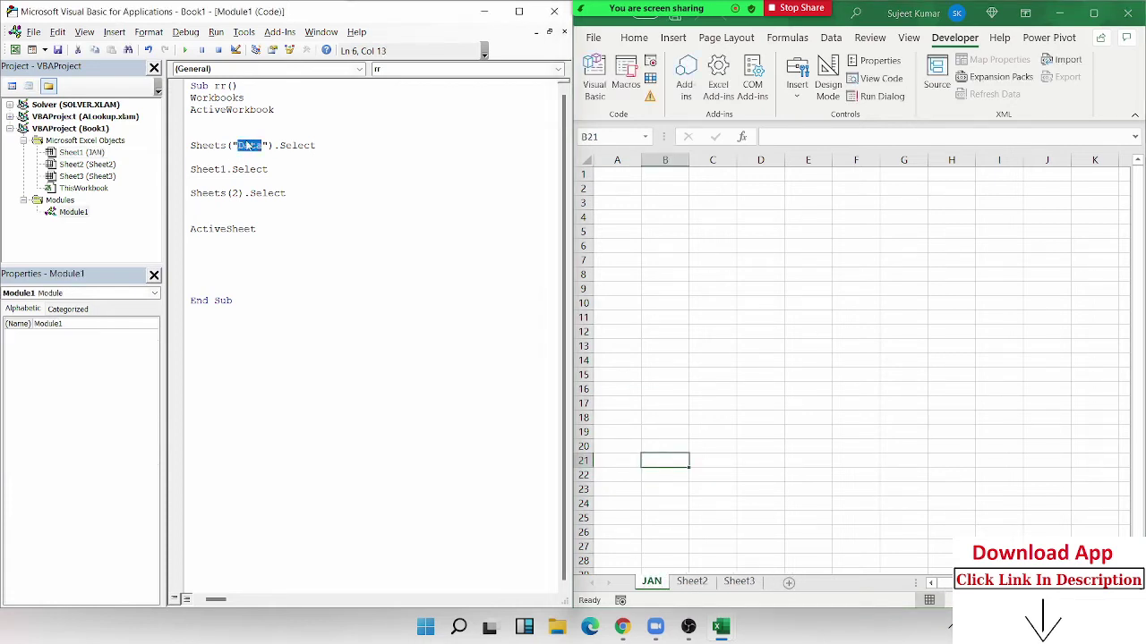
text(JAN)
click(244, 208)
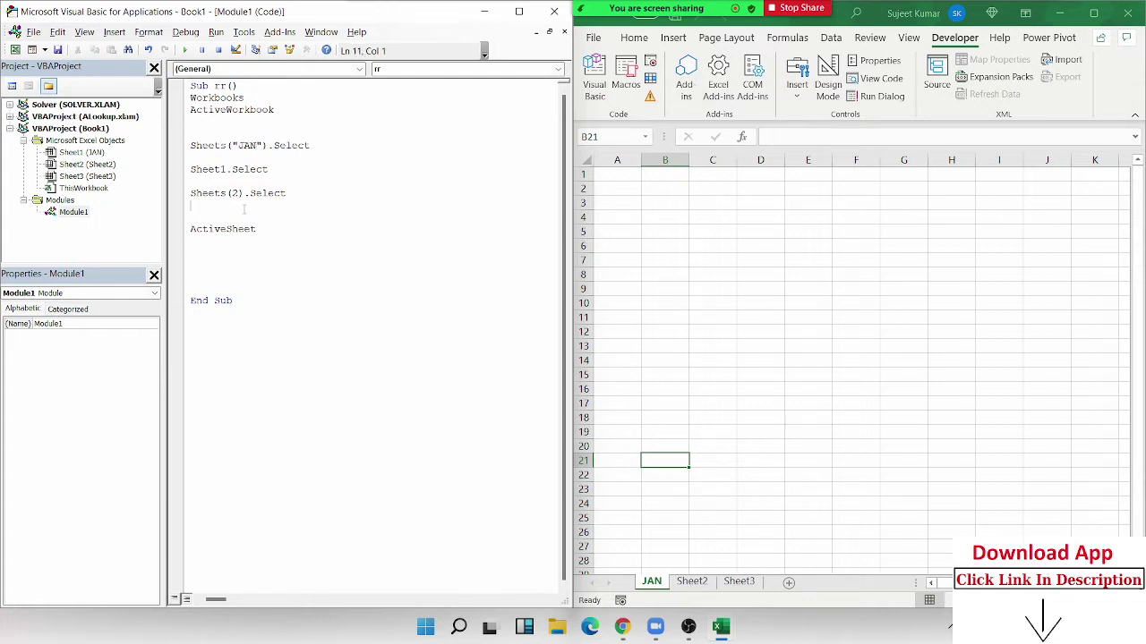
Step: Rename the JAN sheet to Feb, update the code to Sheets("FEB"), and highlight that line
click(664, 583)
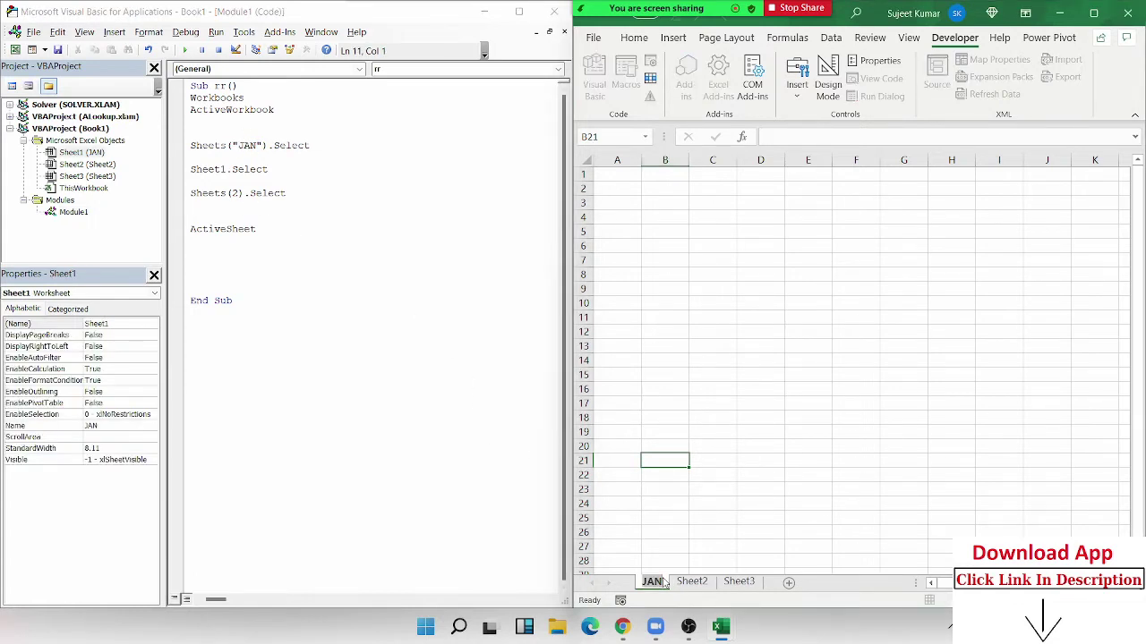
text(Feb)
click(323, 229)
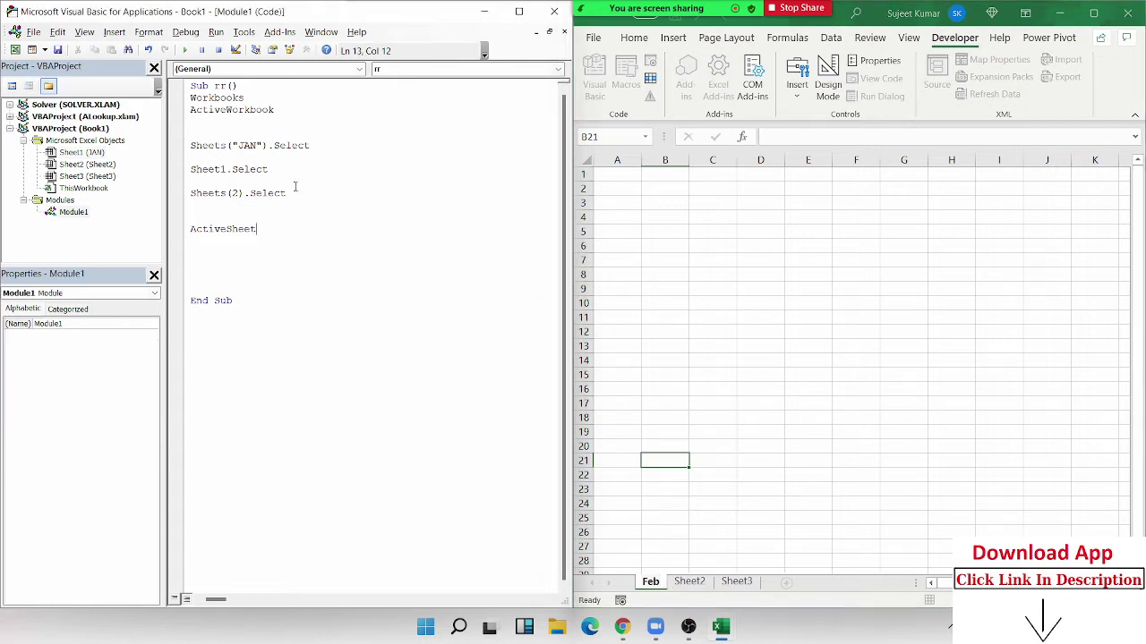
click(258, 145)
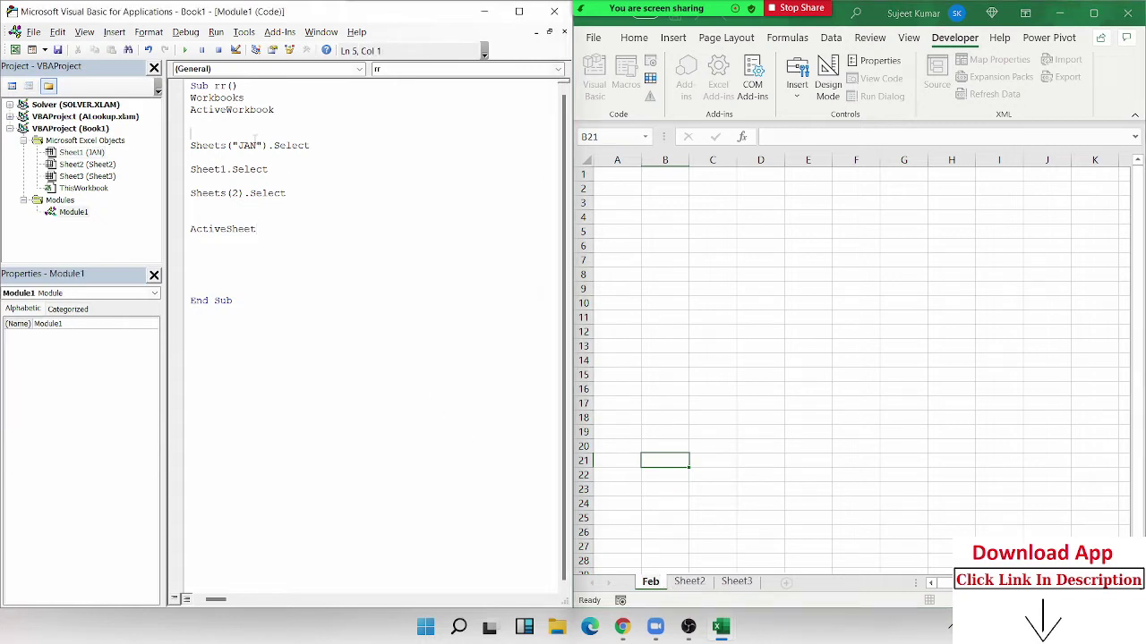
double_click(250, 146)
text(FEB)
click(279, 170)
click(195, 145)
key(shift+Down)
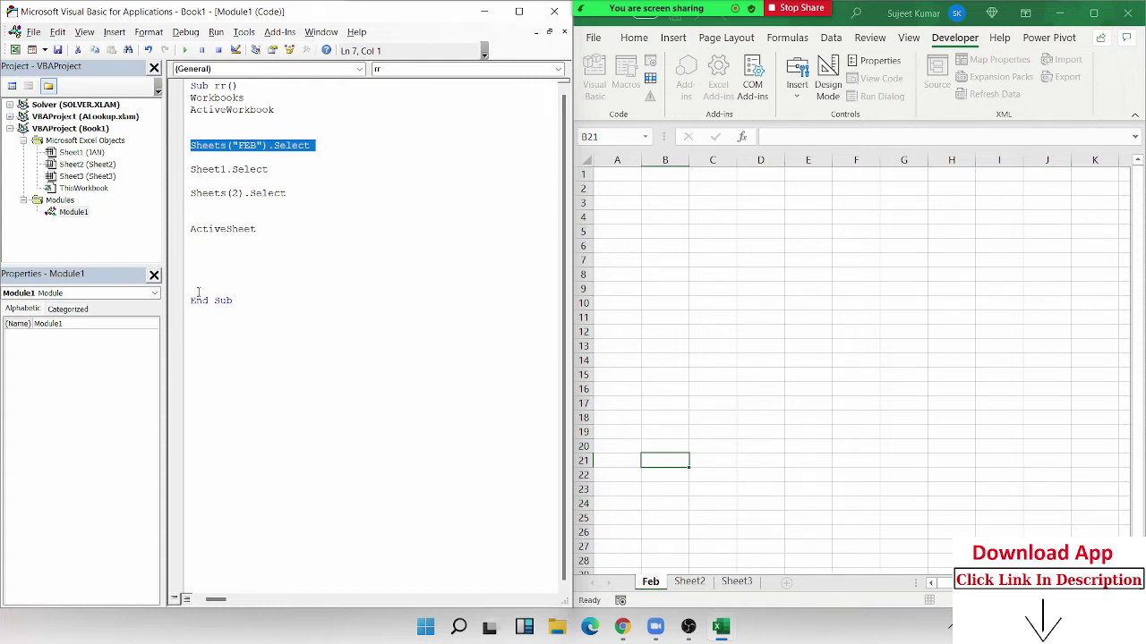
click(81, 164)
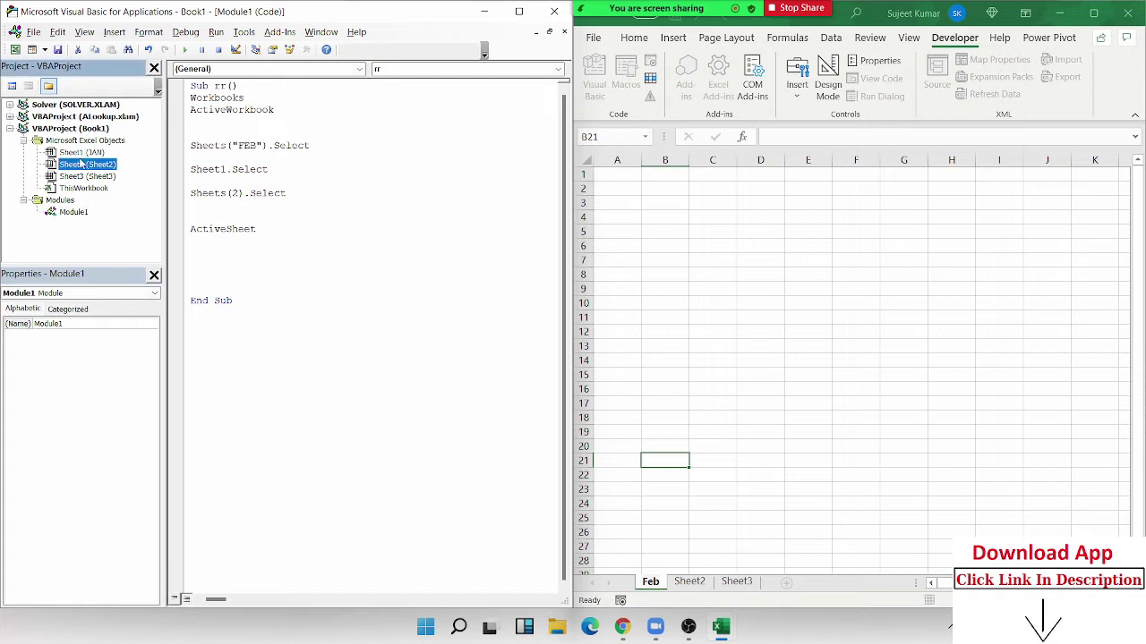
key(Left)
click(89, 154)
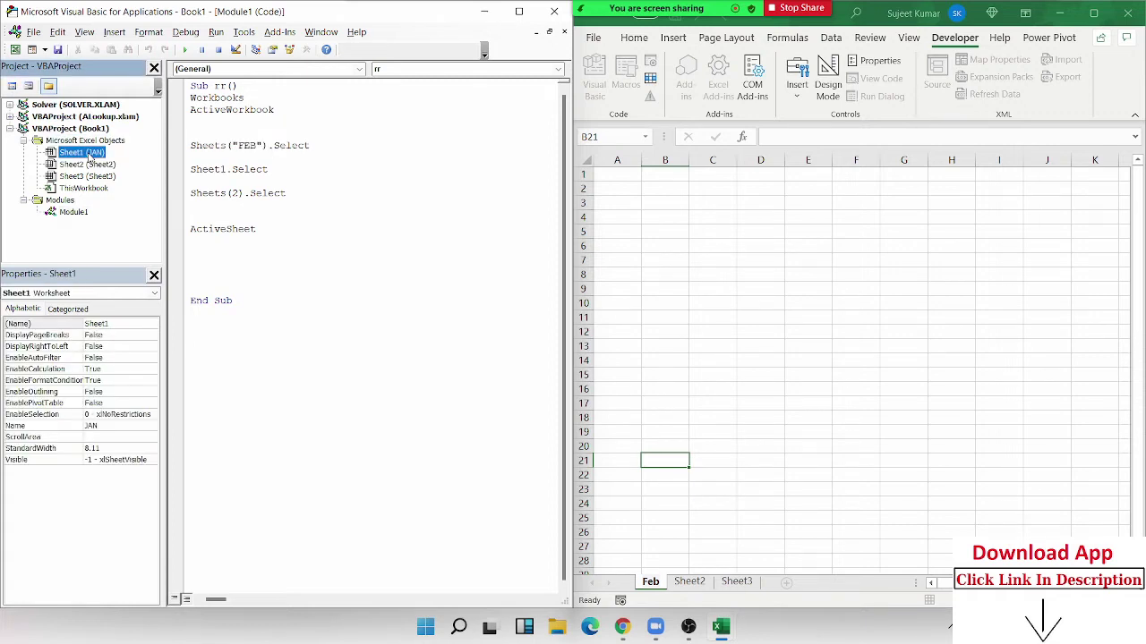
double_click(247, 170)
click(195, 170)
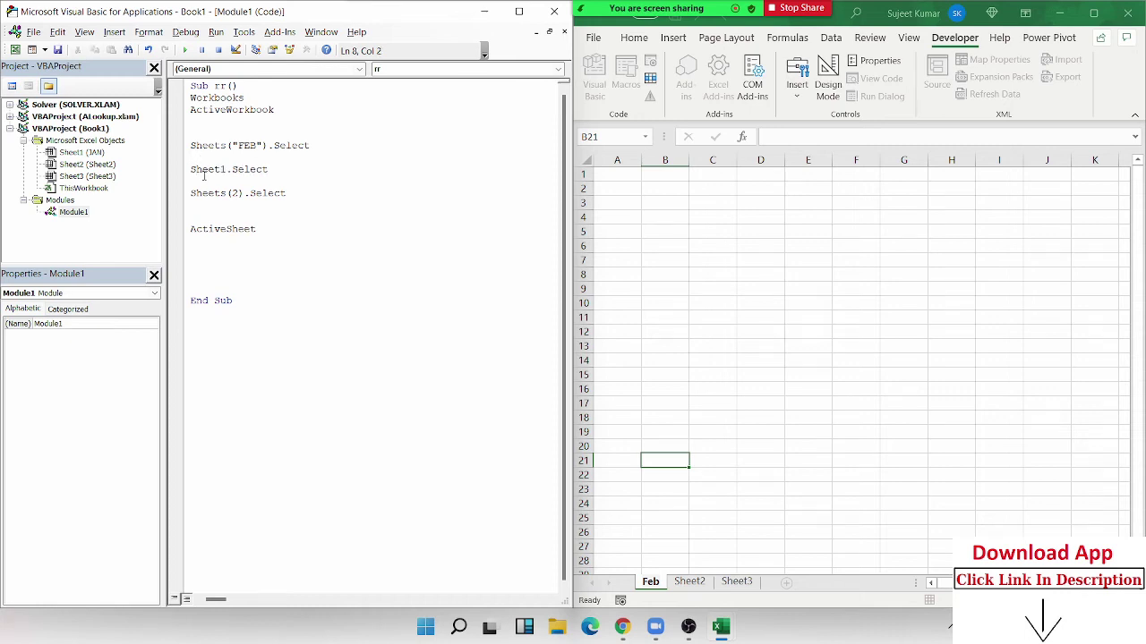
key(shift+Down)
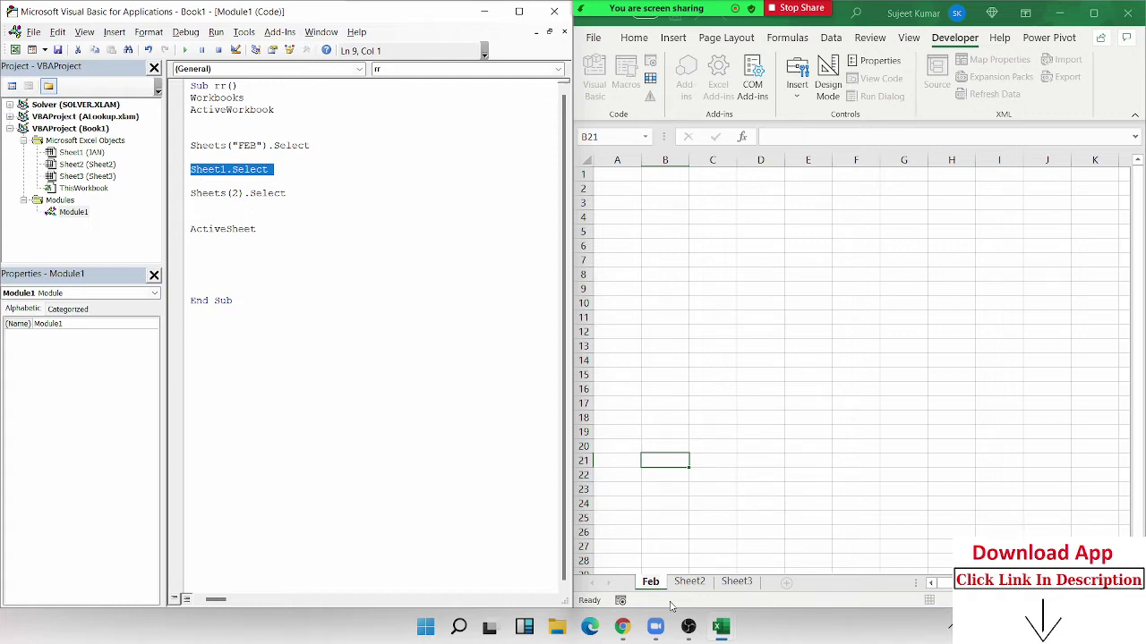
Step: Rename the Feb sheet to Data, then delete that sheet and confirm
click(651, 582)
key(Return)
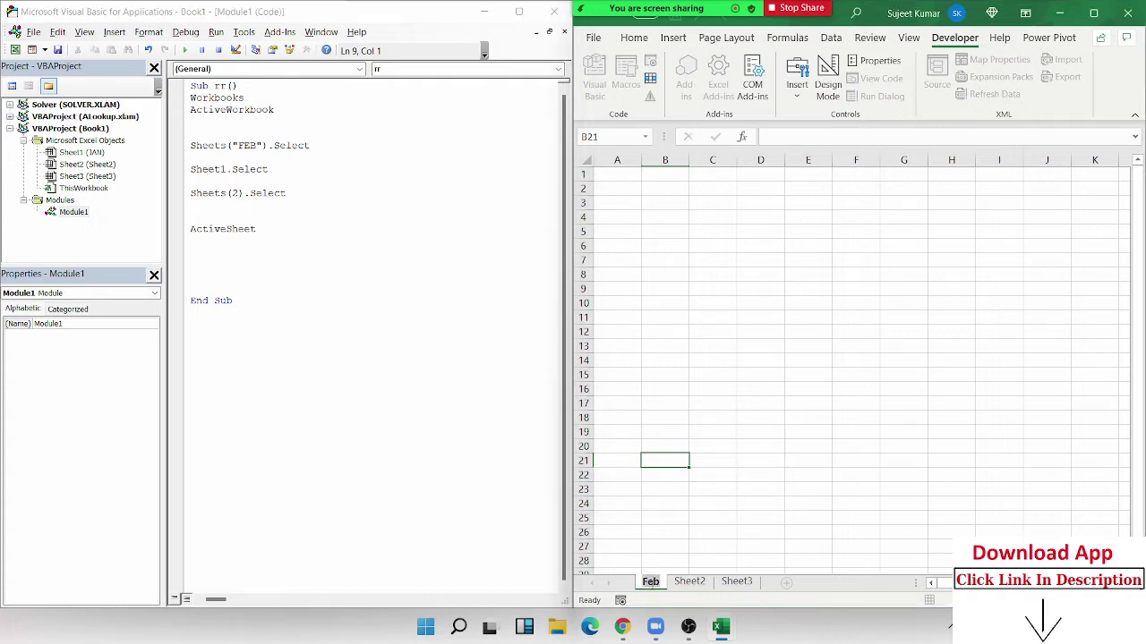
text(Data)
click(708, 458)
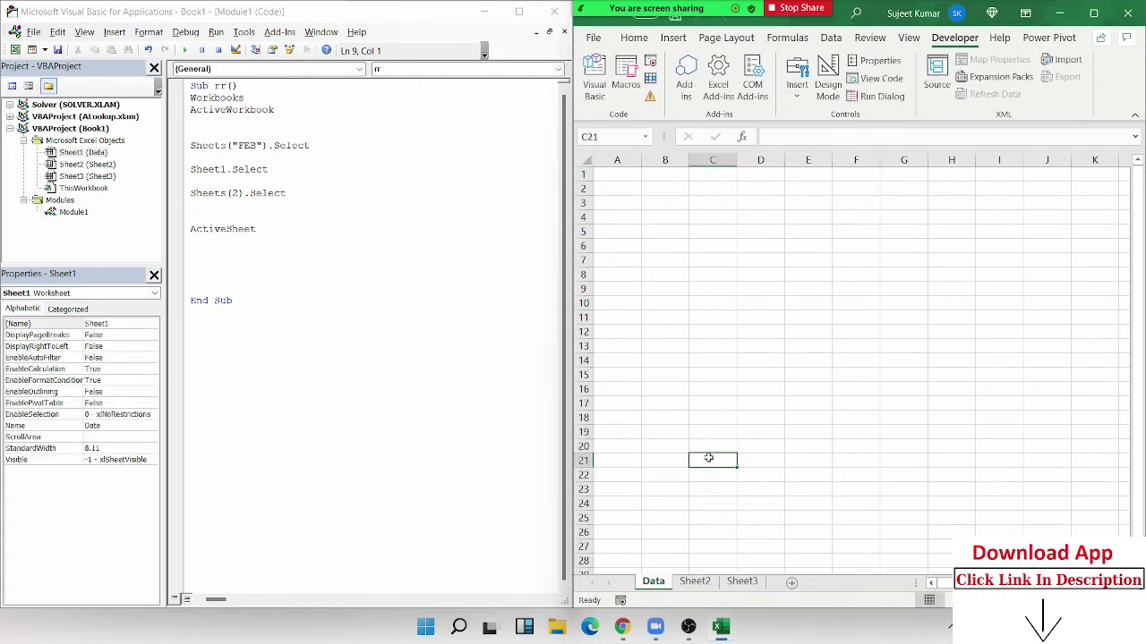
right_click(653, 583)
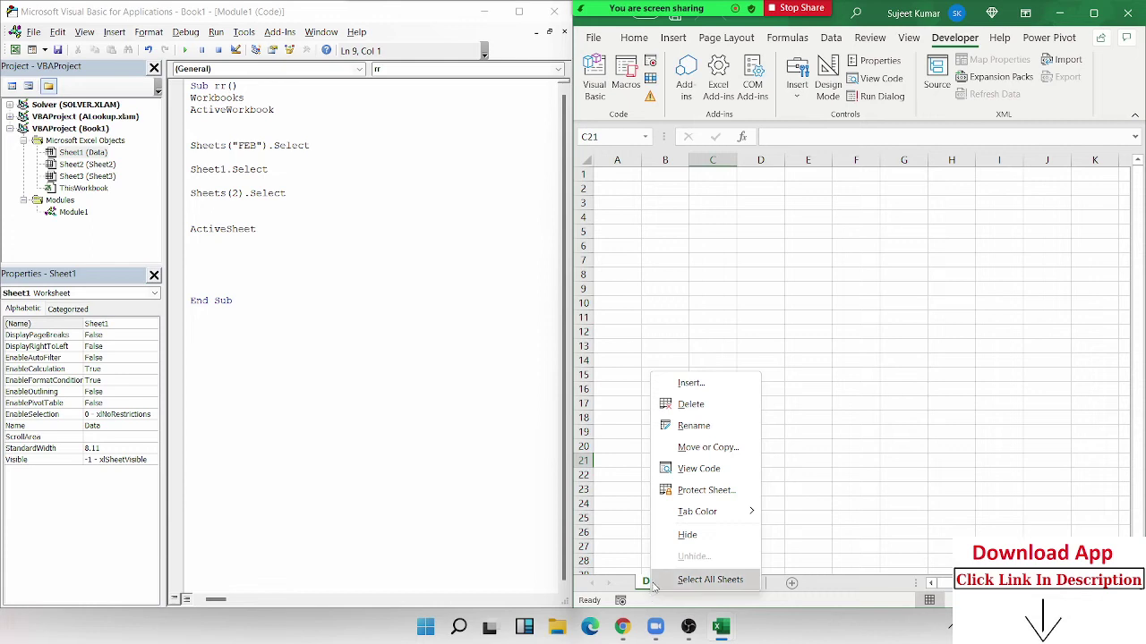
right_click(645, 577)
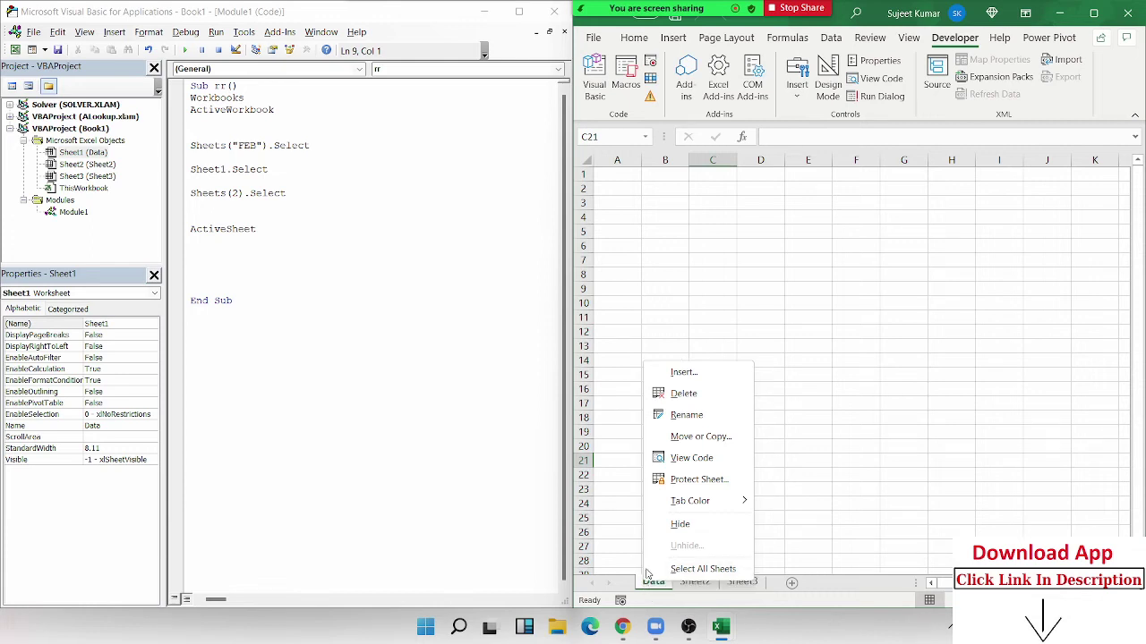
click(683, 394)
click(550, 354)
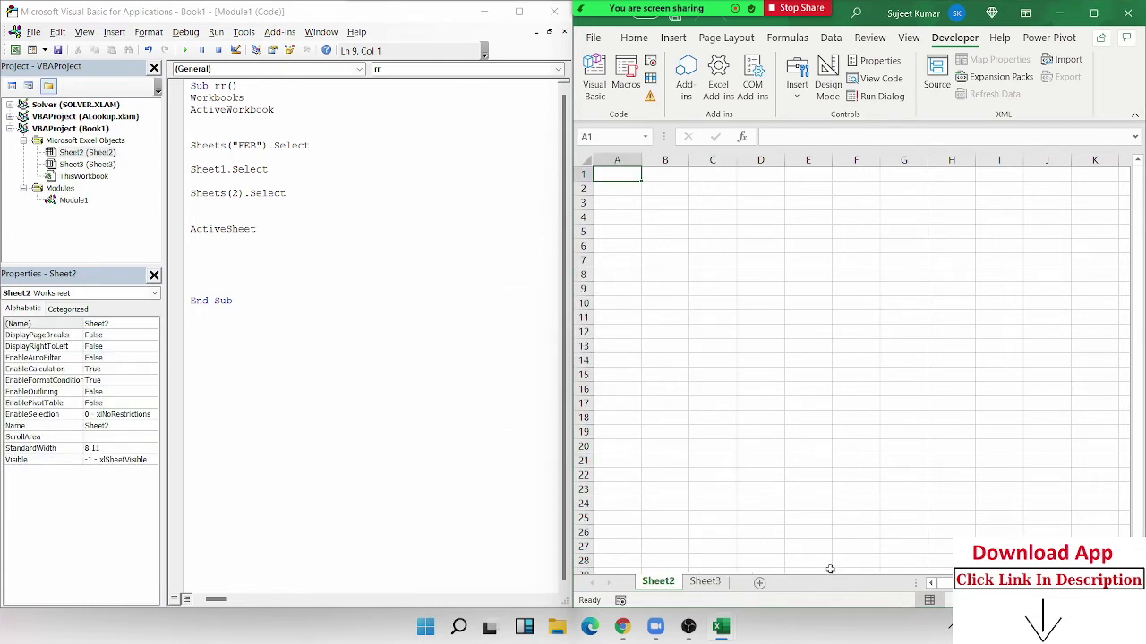
Step: Add a new Sheet4, rename it Data, and select Sheet4 (Data) in the project tree
click(759, 583)
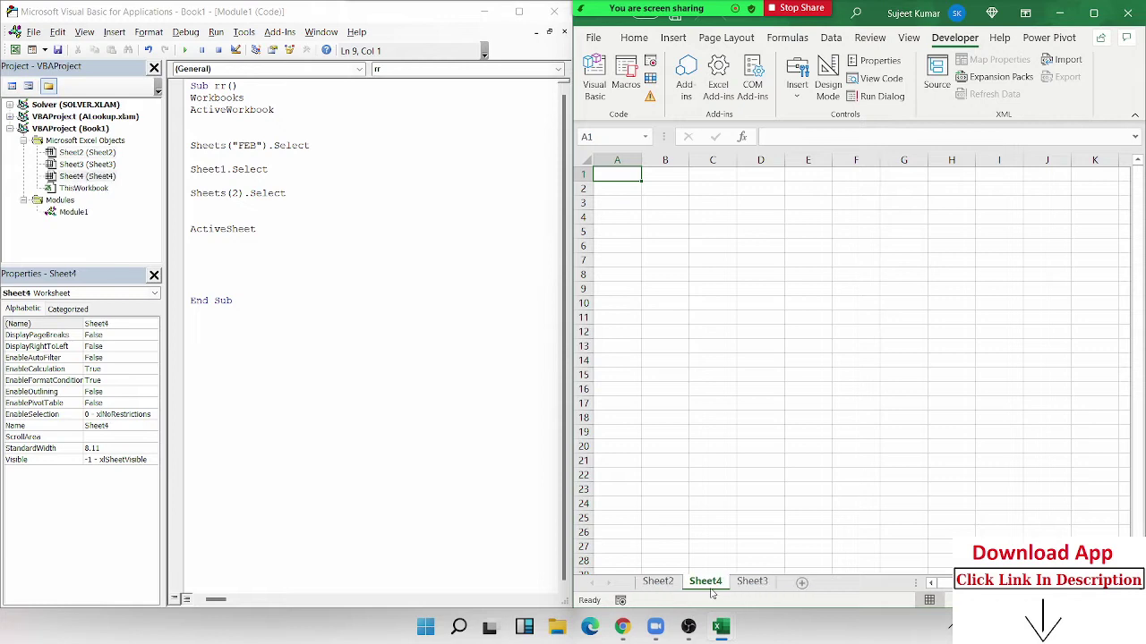
double_click(707, 583)
text(Da)
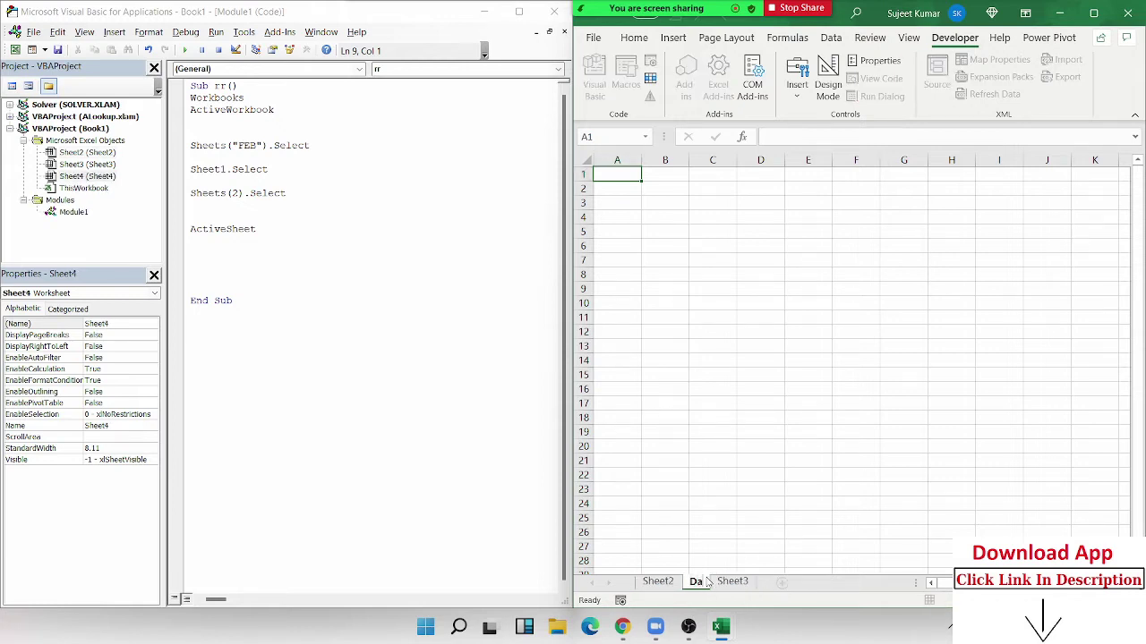
text(ta)
click(695, 518)
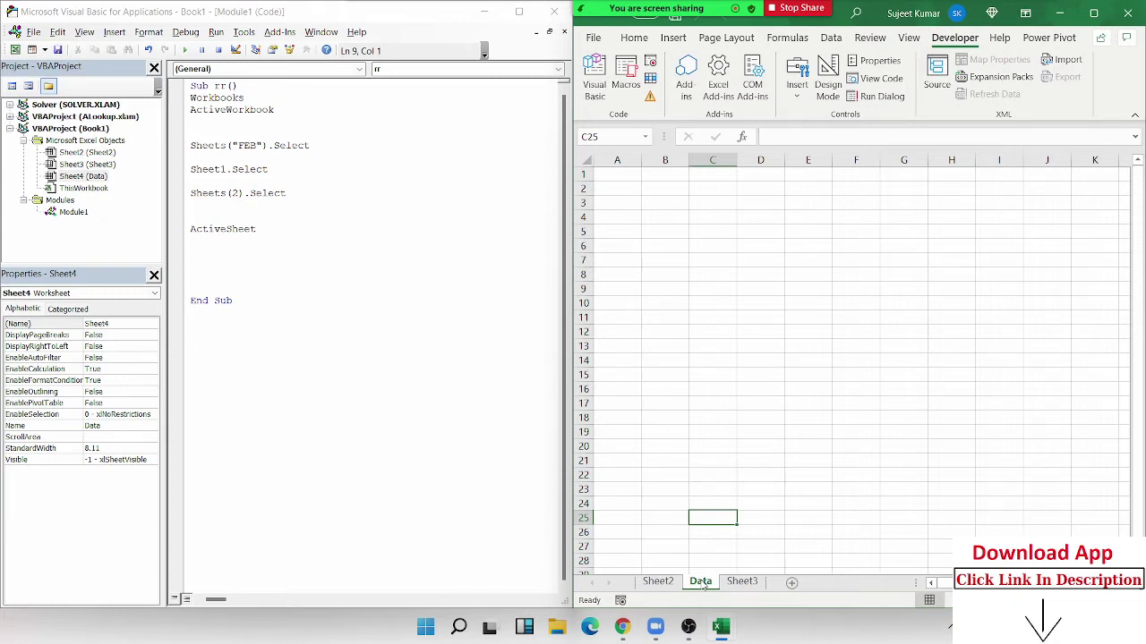
click(68, 188)
click(72, 177)
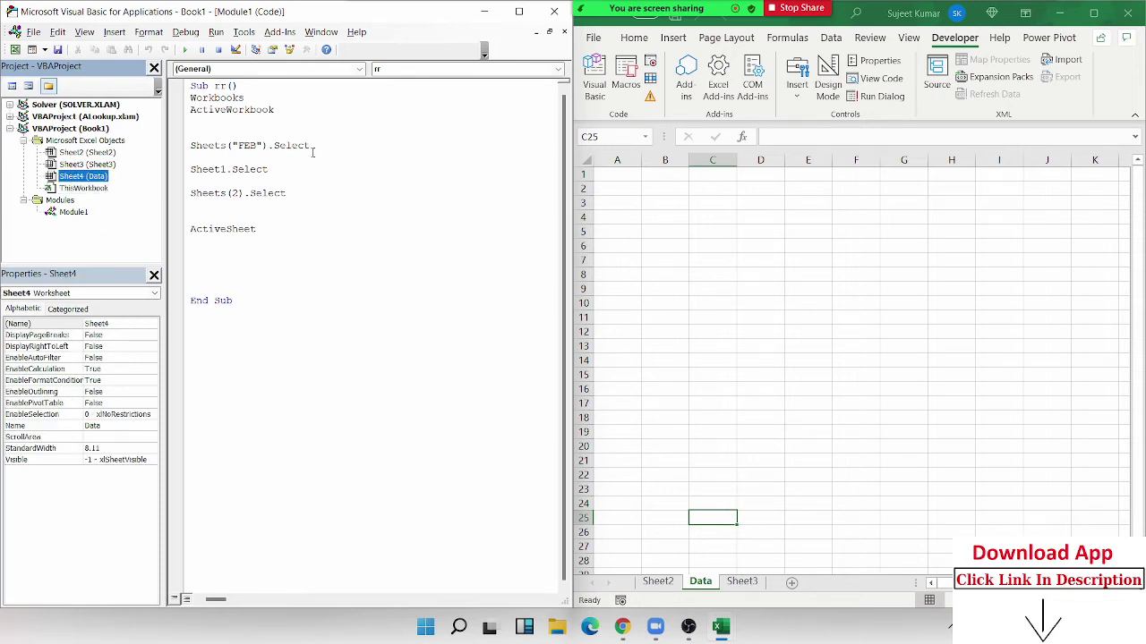
Step: Change Sheets("FEB").Select to Sheets("Data").Select and insert a blank line above Sheets(2).Select
drag(295, 170, 190, 170)
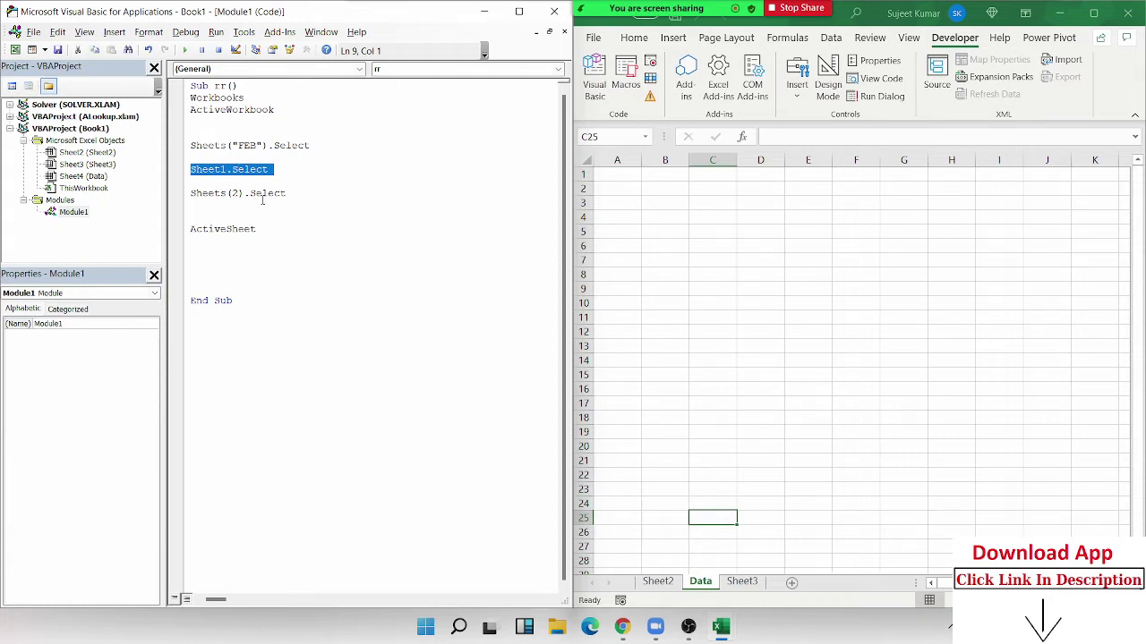
key(Up)
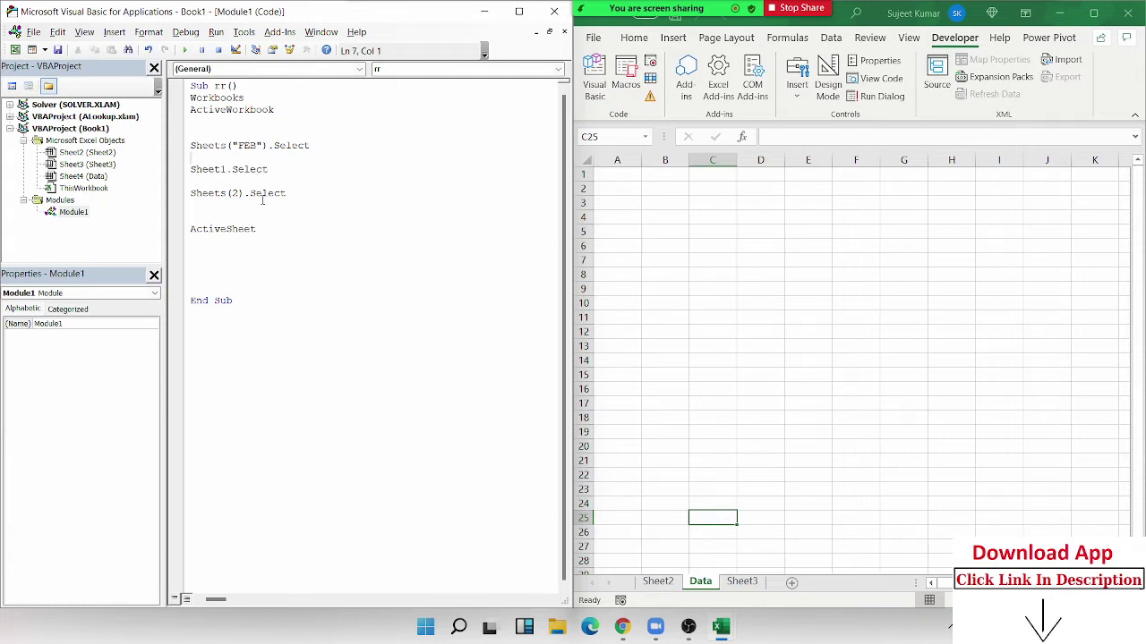
drag(250, 145, 256, 145)
click(252, 139)
double_click(253, 145)
text(ta)
key(Return)
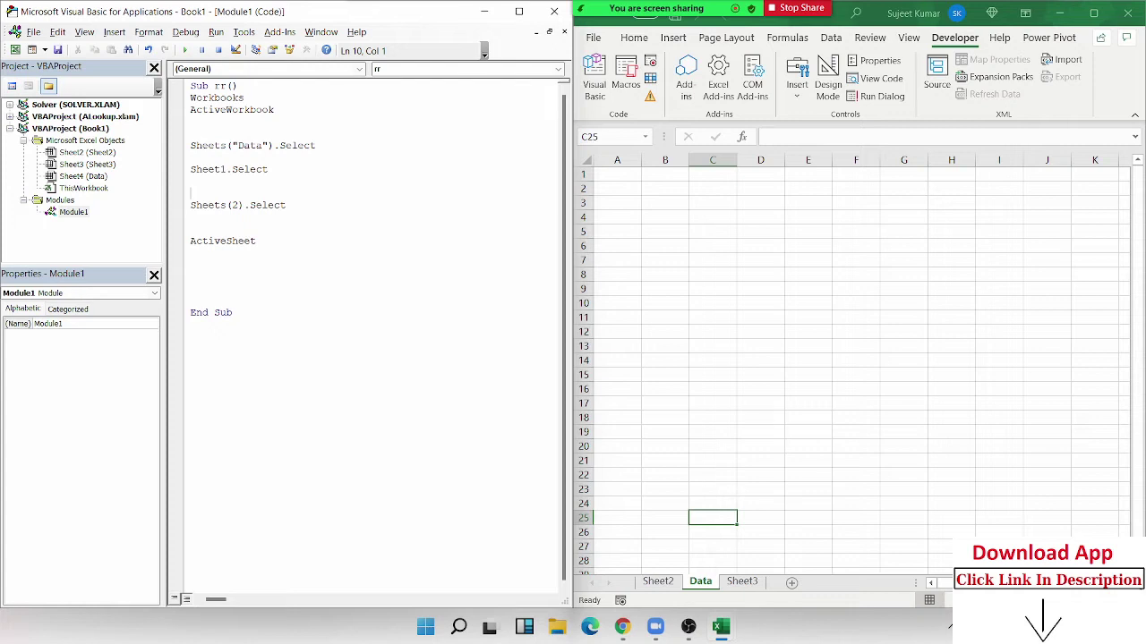
click(190, 205)
key(shift+Down)
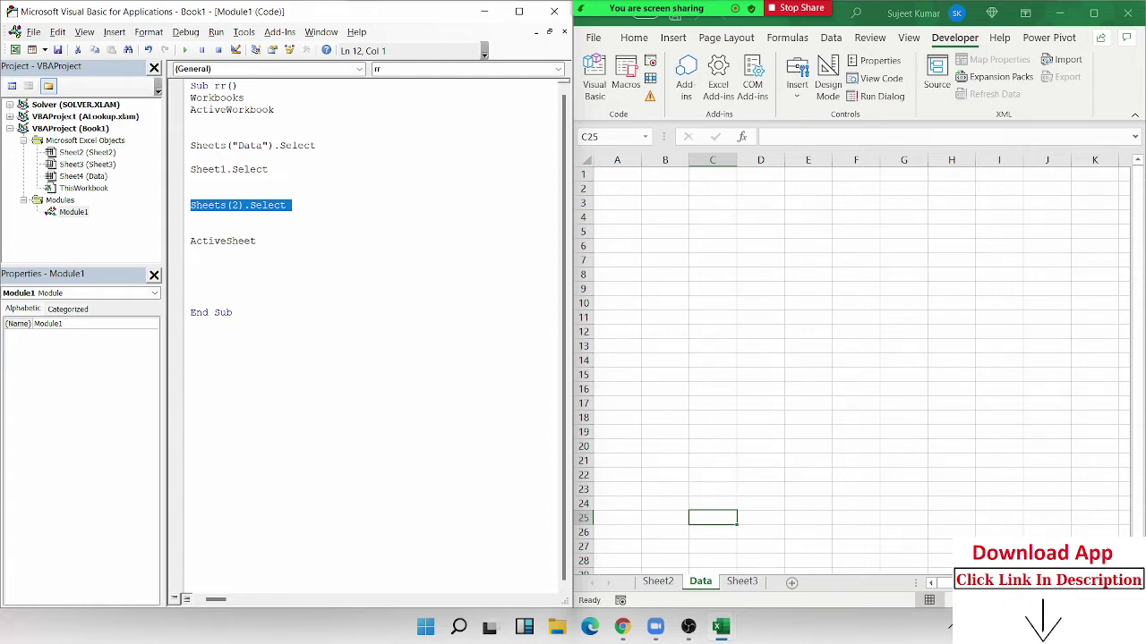
click(228, 227)
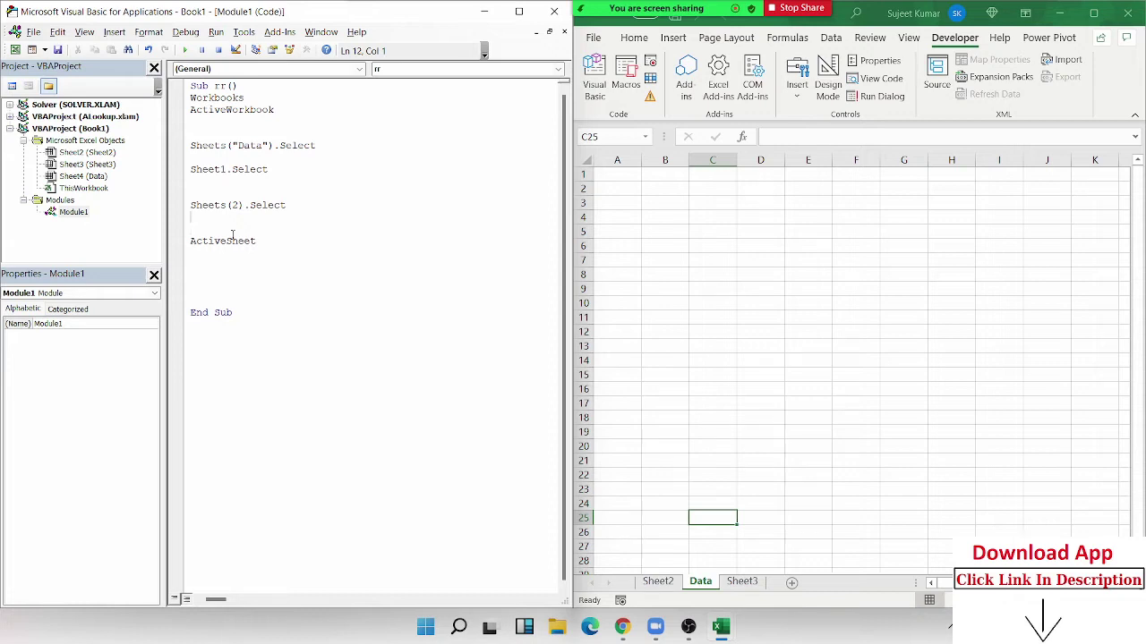
key(shift+Up)
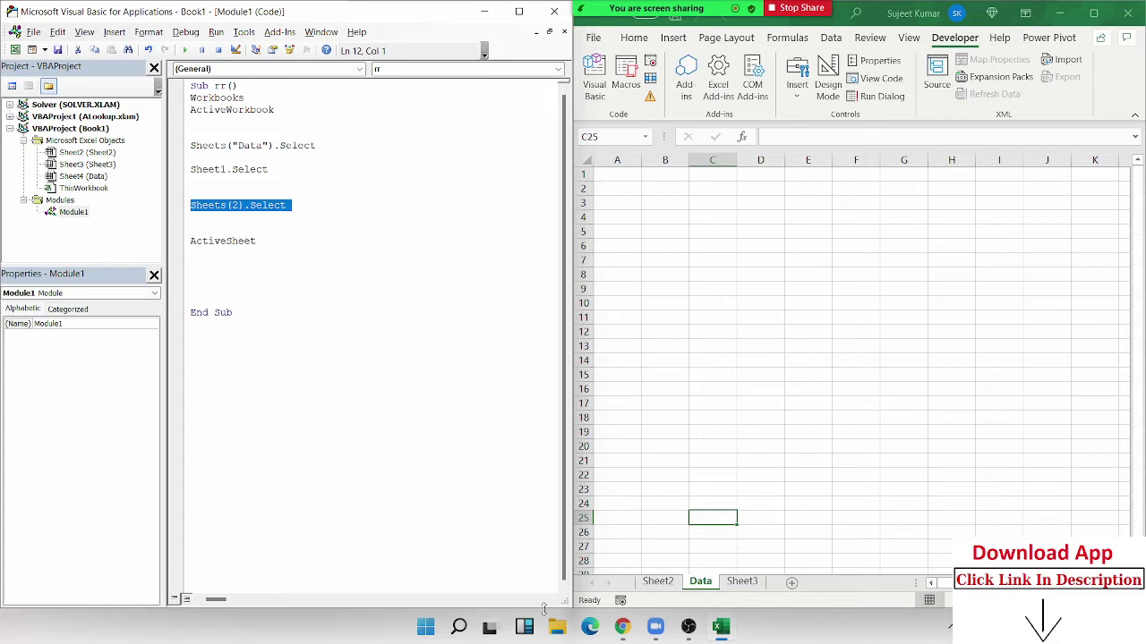
click(241, 252)
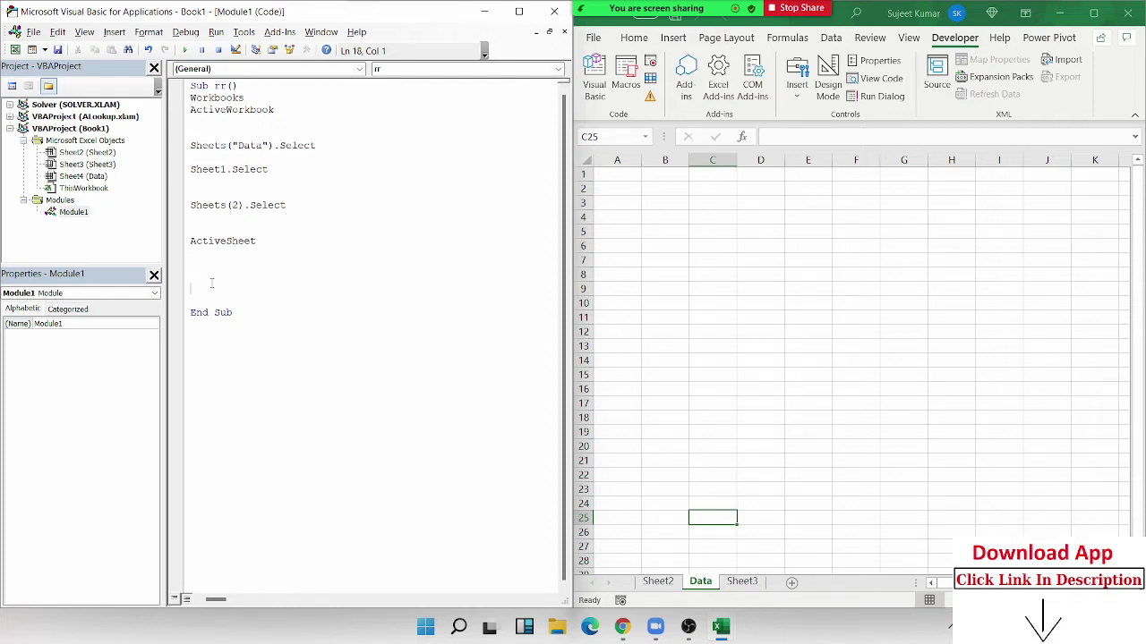
Step: Add a Sheets.Add line on a blank line above End Sub
drag(211, 286, 190, 144)
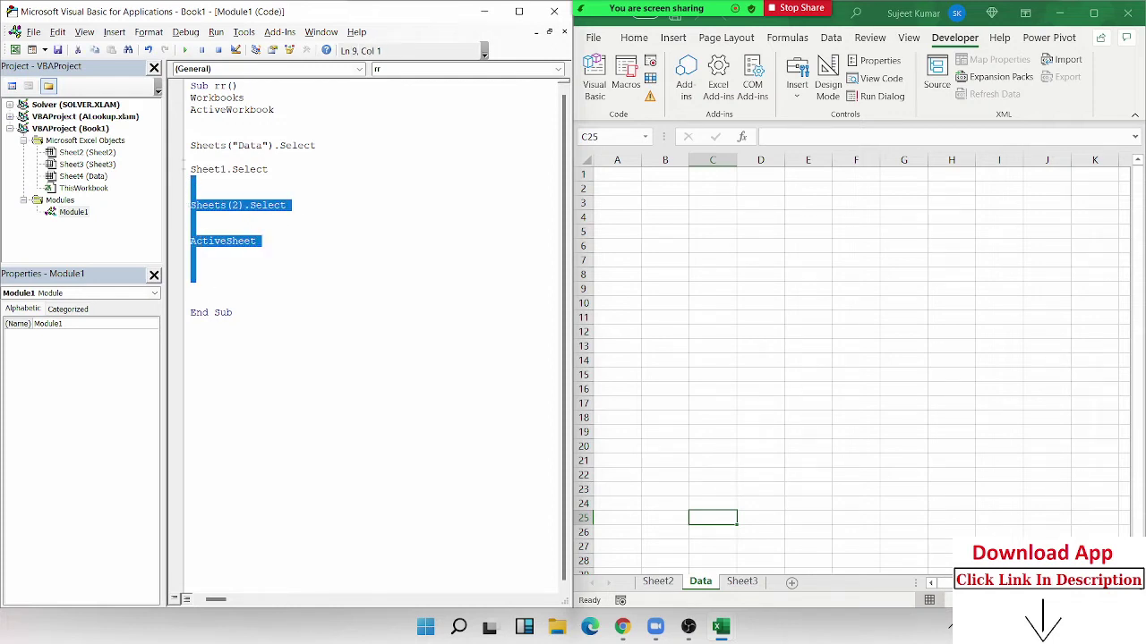
click(197, 286)
key(Return)
key(Return)
key(Up)
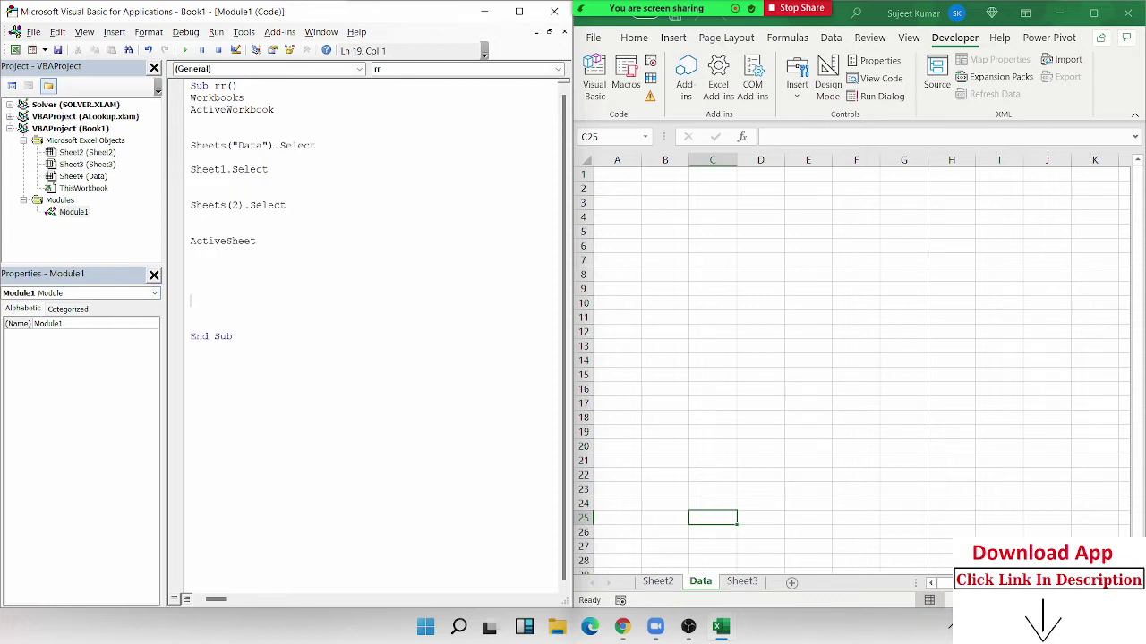
key(Up)
text(shee)
text(ts.ad)
key(Tab)
key(Return)
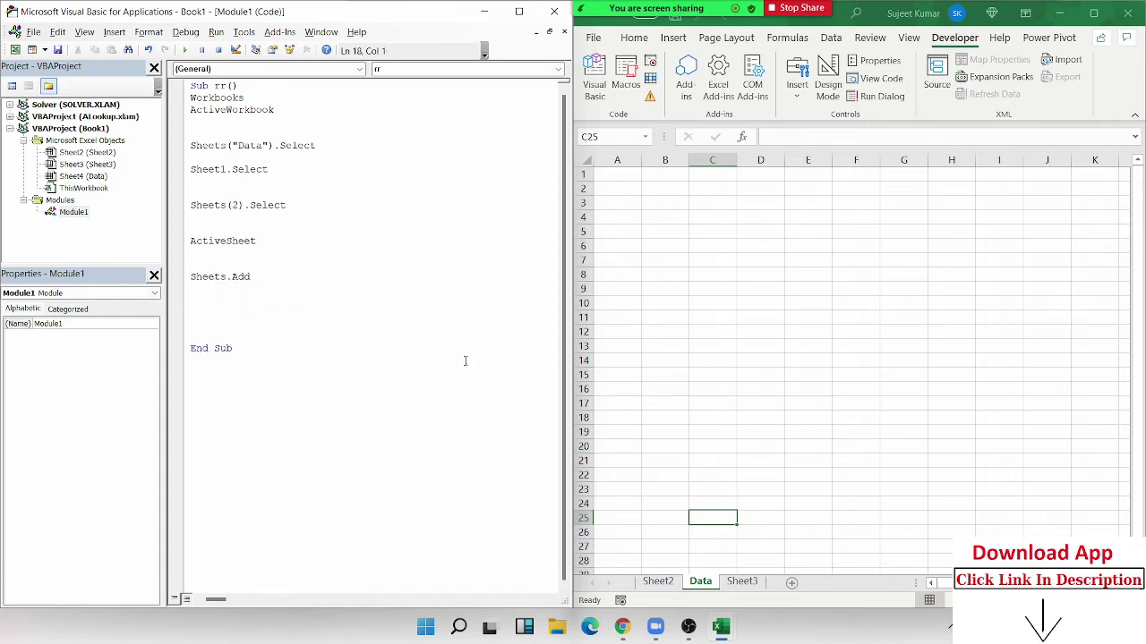
Step: Add ActiveSheet.Name = "Data" below Sheets.Add, discarding an abandoned SaveAs attempt
text(a)
text(ctive)
text(sheet)
key(BackSpace)
text(t.sa)
text(ve)
key(BackSpace)
text(as )
text("F)
text(2021)
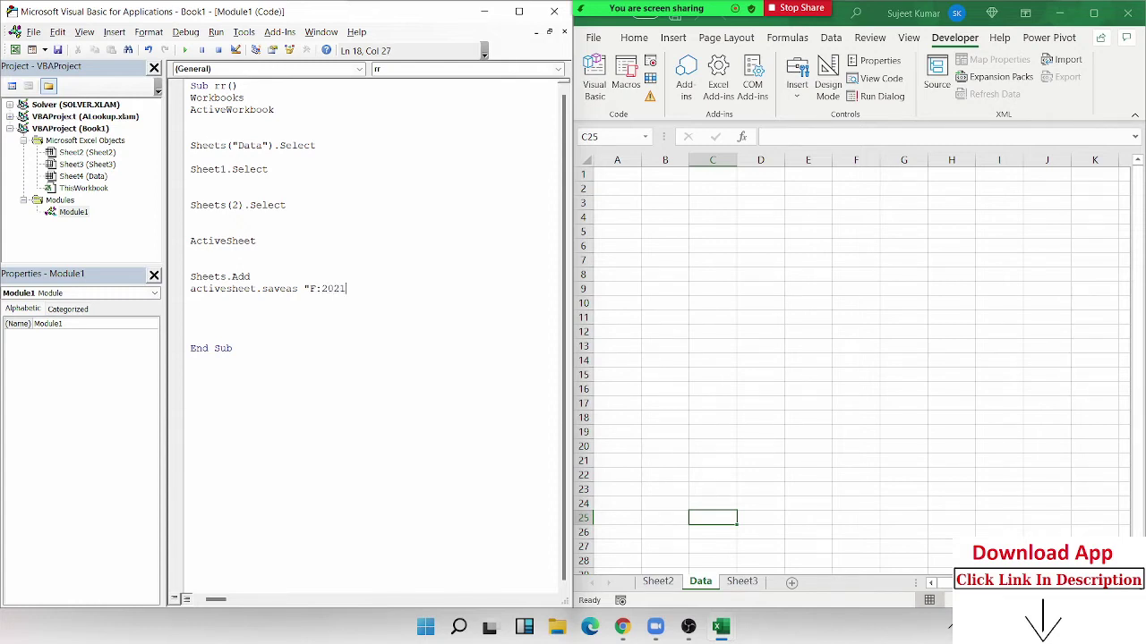
text(\)
text(\\)
text(12)
text(3xs)
text(\\\\\)
key(BackSpace)
key(BackSpace)
key(BackSpace)
key(BackSpace)
key(BackSpace)
key(BackSpace)
key(BackSpace)
key(BackSpace)
key(BackSpace)
key(BackSpace)
text(sa)
key(BackSpace)
key(BackSpace)
text(nam)
text(e = ")
text(Data)
key(Return)
key(shift+Down)
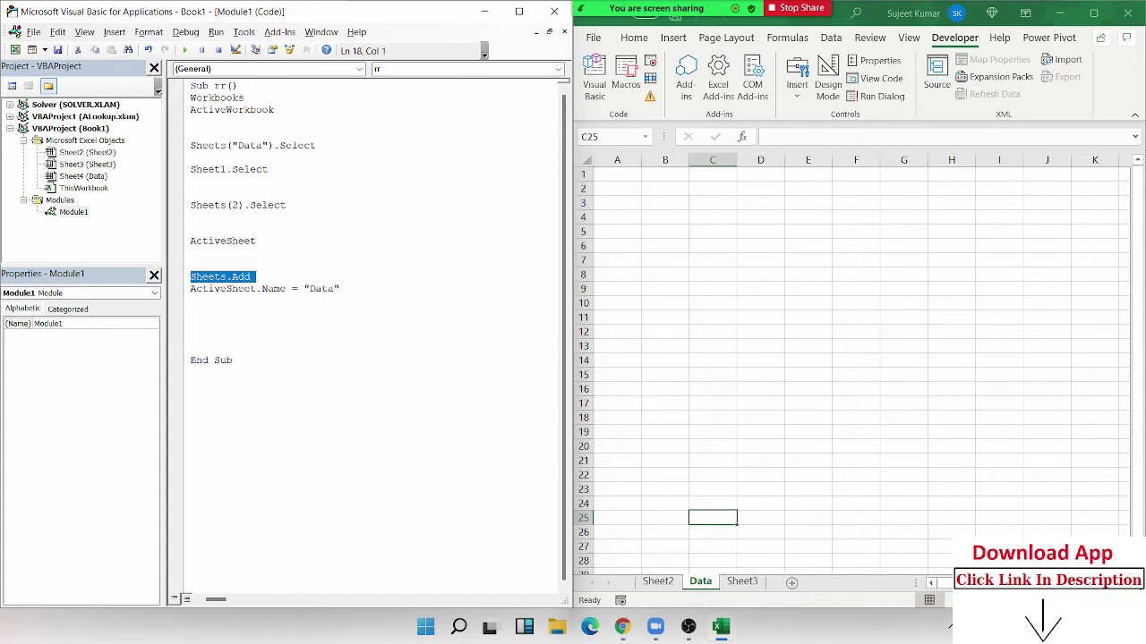
key(Right)
key(Return)
Step: Add the line Sheets("Sheet2").Name = "Data" to macro rr
text(s)
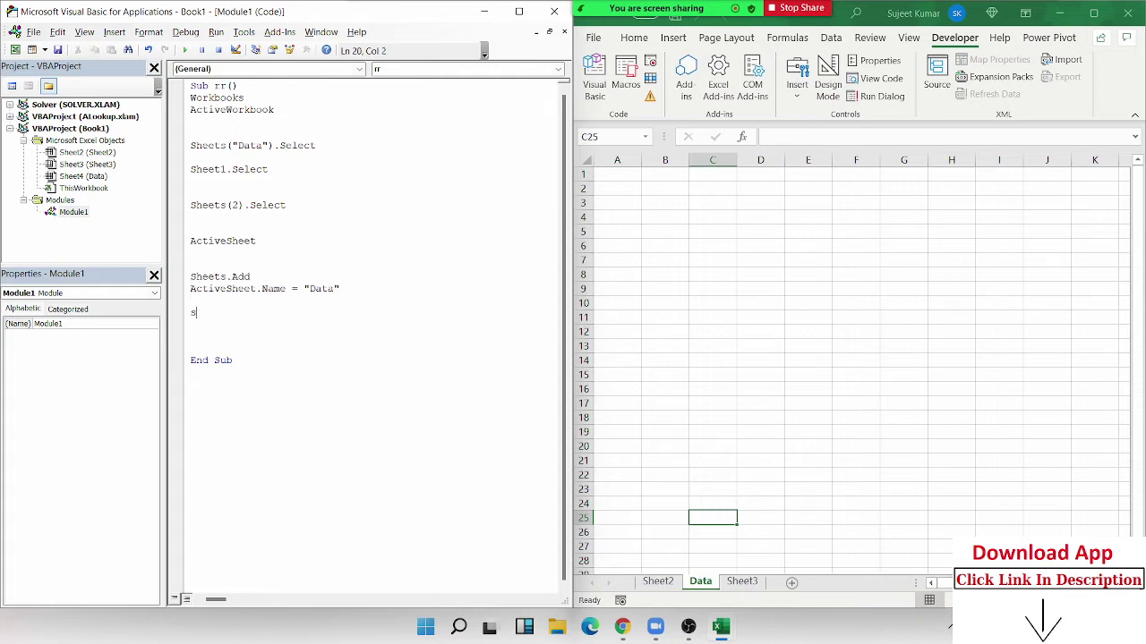
text(heets()
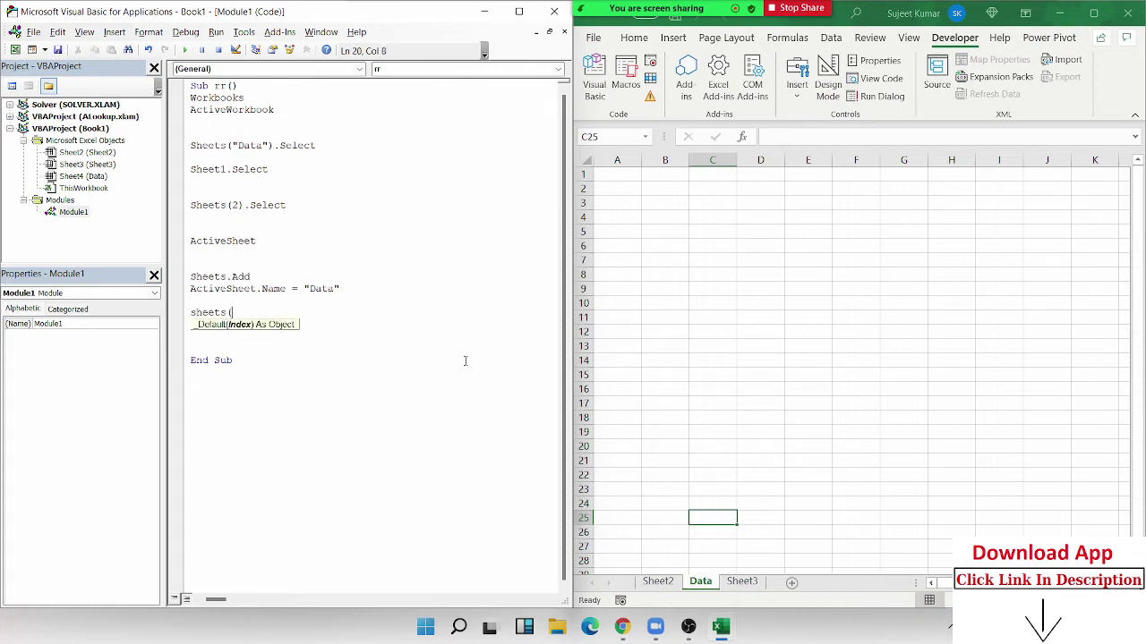
text(")
text(DA)
key(BackSpace)
key(BackSpace)
text(She)
text(et2)
text(").name )
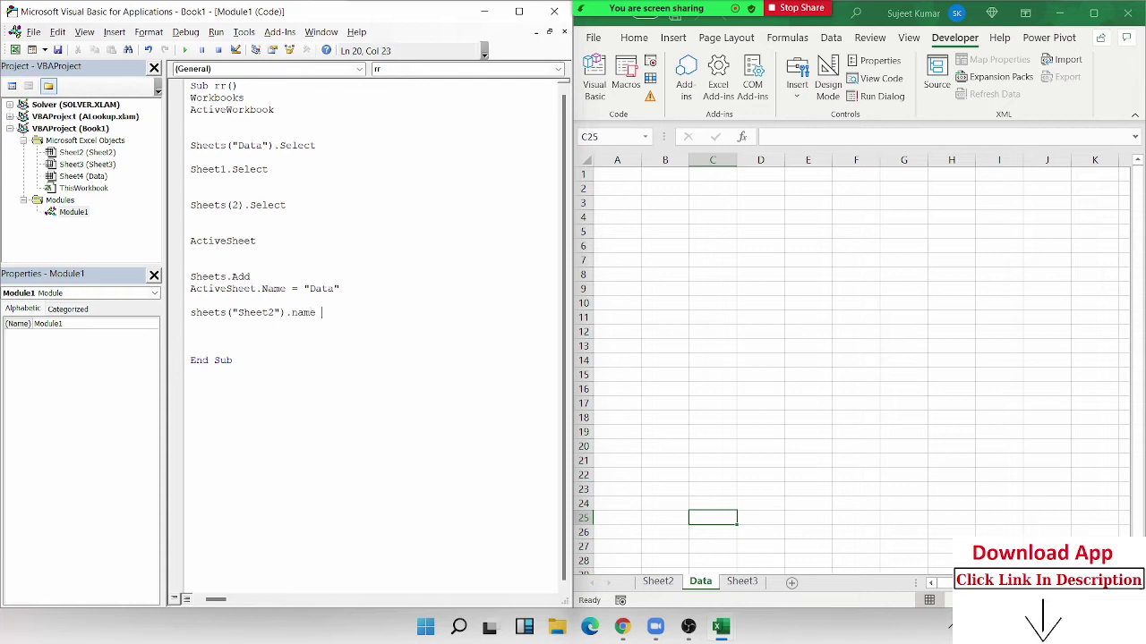
text(= "Dat)
text(a")
key(Return)
key(Up)
key(Up)
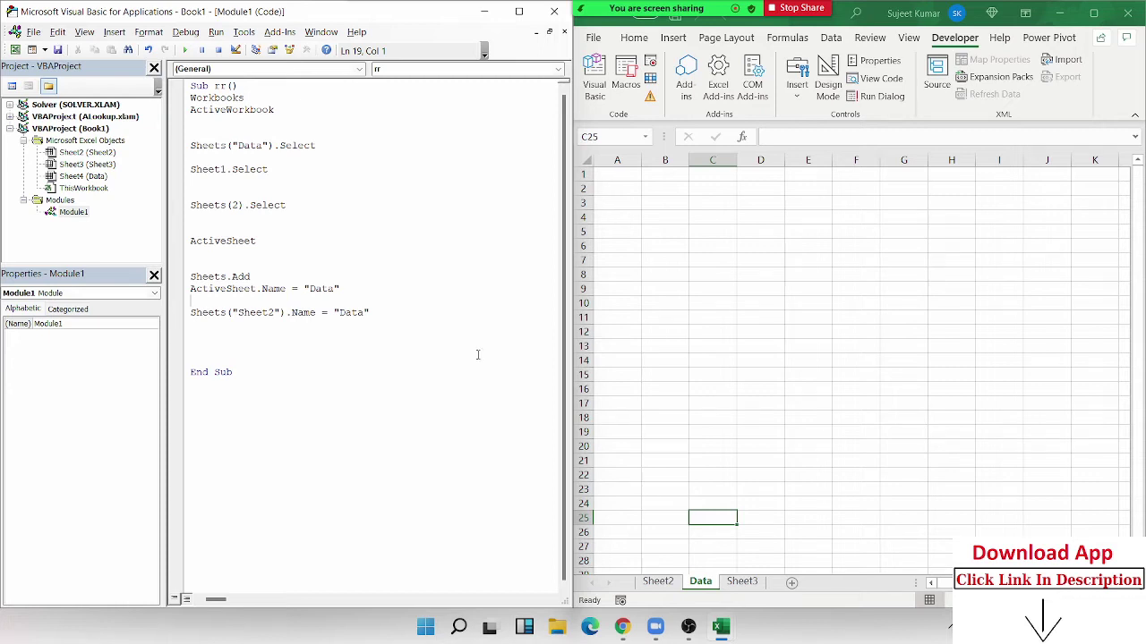
Step: Point out ActiveSheet in the Name line and begin a new Sheets.Add line above End Sub
click(281, 336)
drag(195, 289, 238, 289)
click(248, 338)
text(sheets.)
text(ad)
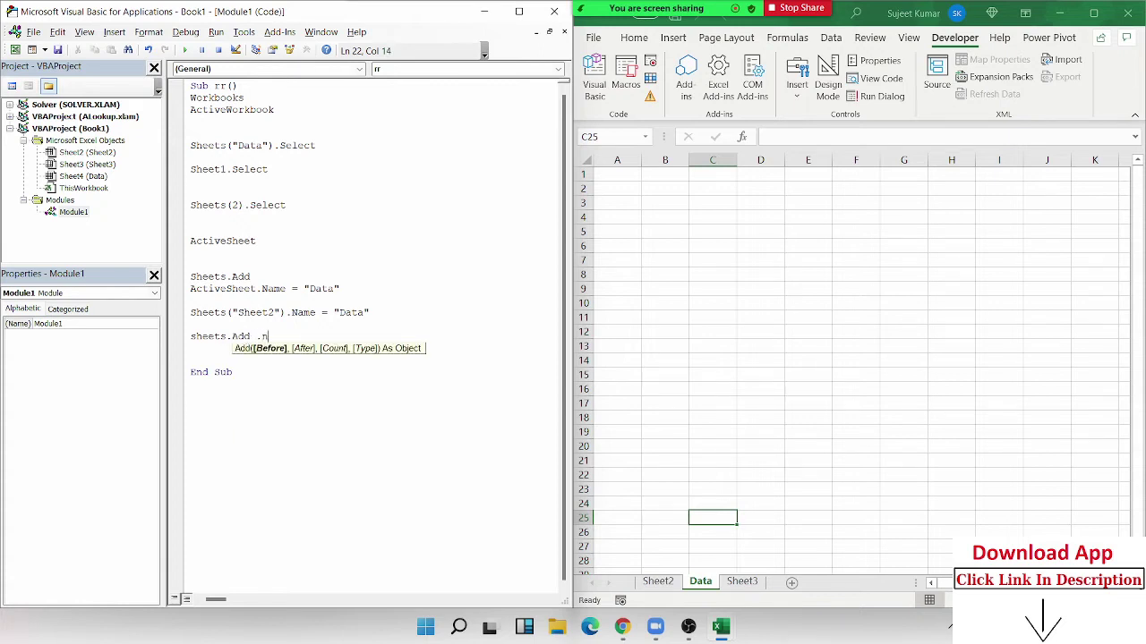
Step: Finish the Sheets.Add .Name = "data" line and give the first Sheets.Add an after-argument Sheets("Sheet3")
text(name = "da)
text(ta")
key(Return)
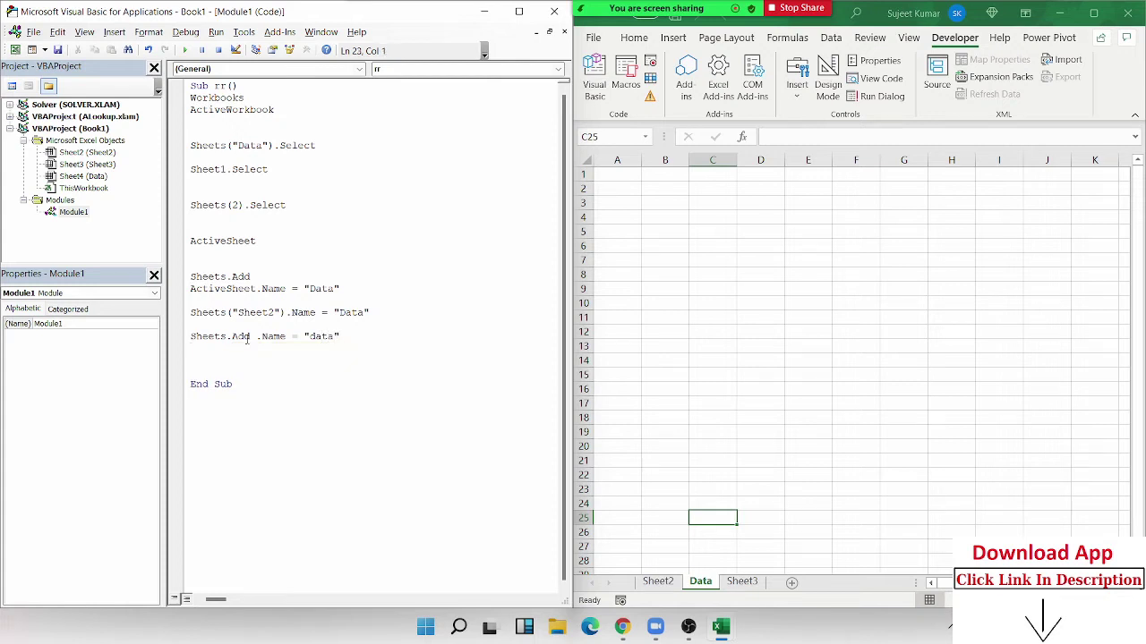
click(256, 278)
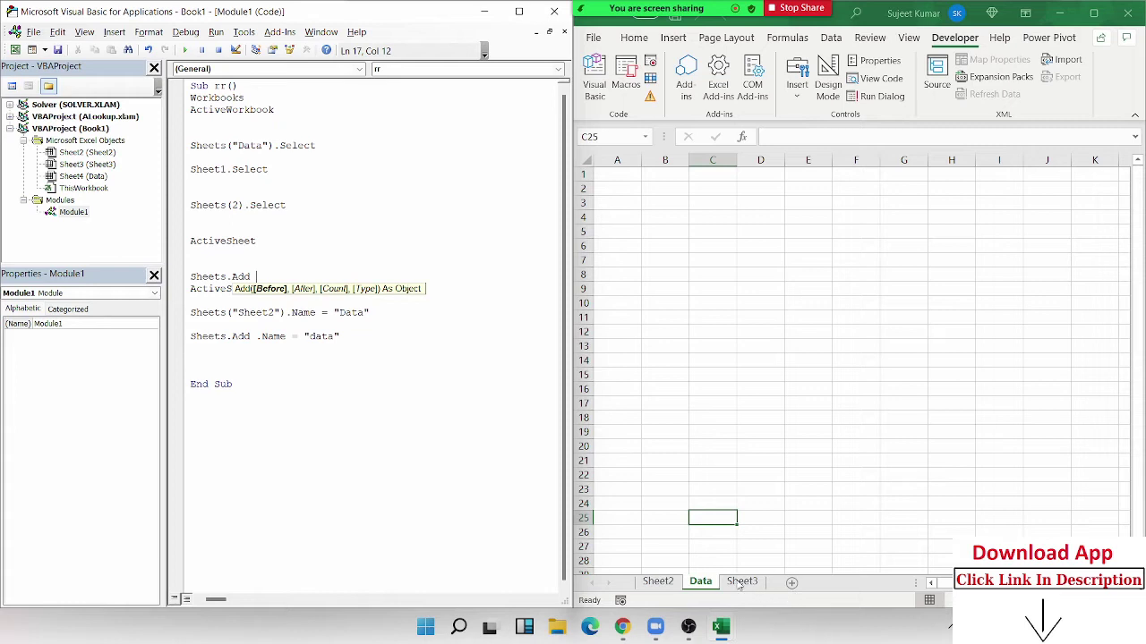
text(shee)
text(ts(")
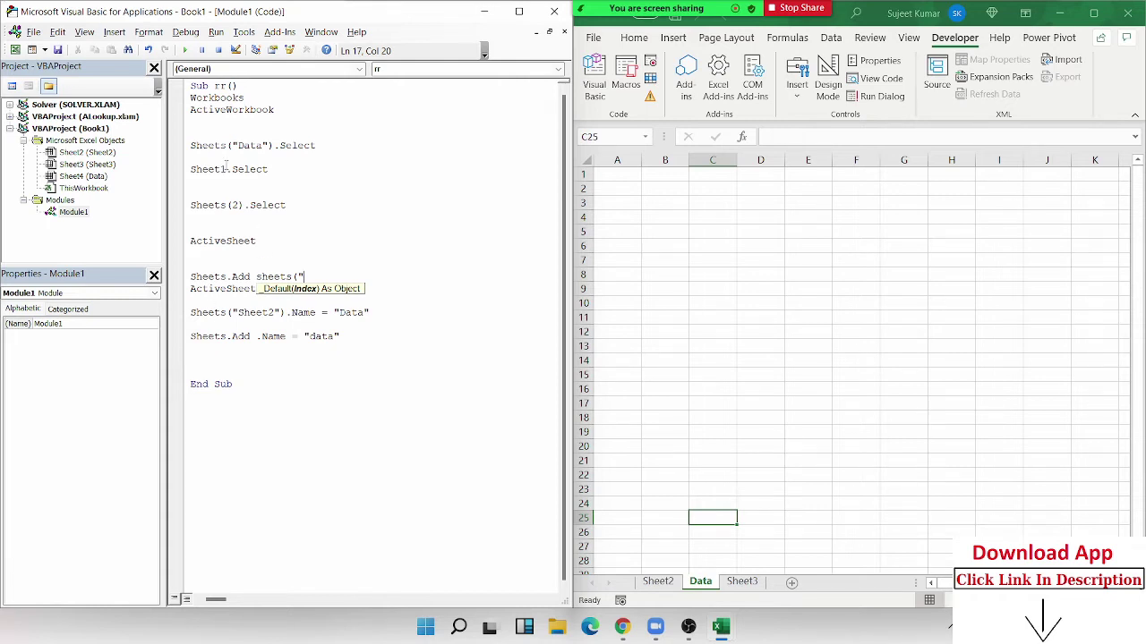
text(Sheets)
key(BackSpace)
text(3"))
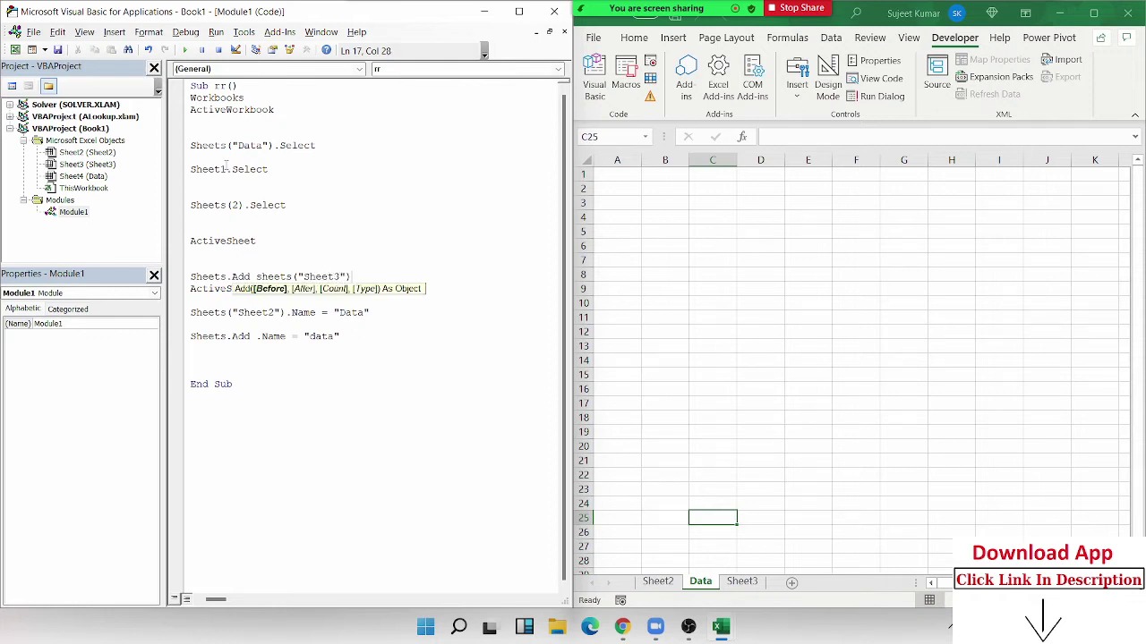
click(251, 340)
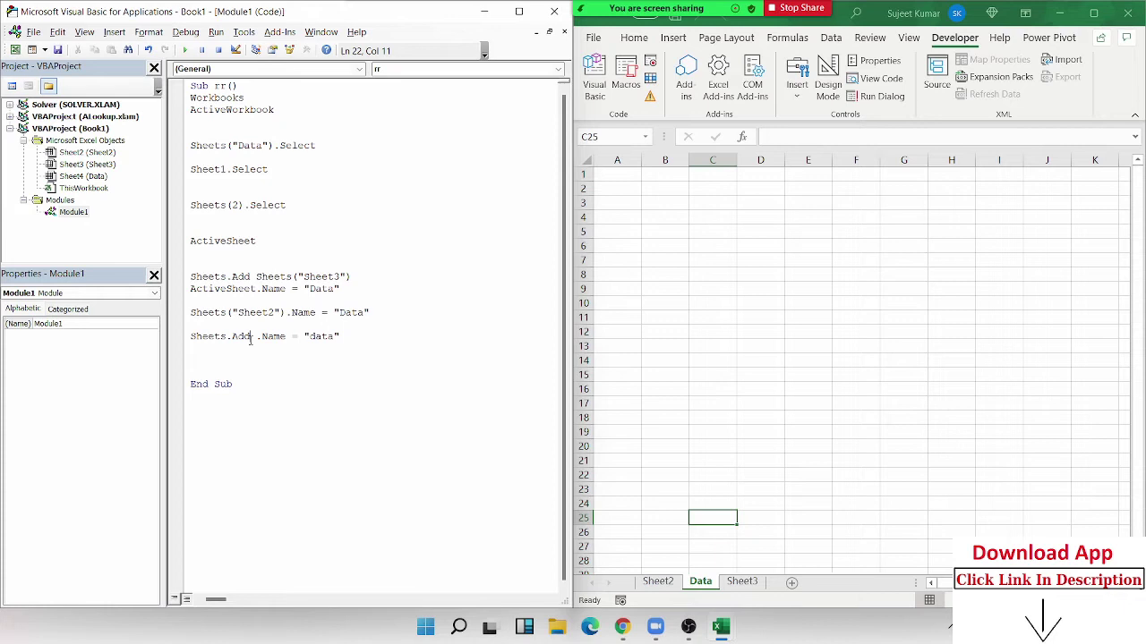
click(250, 276)
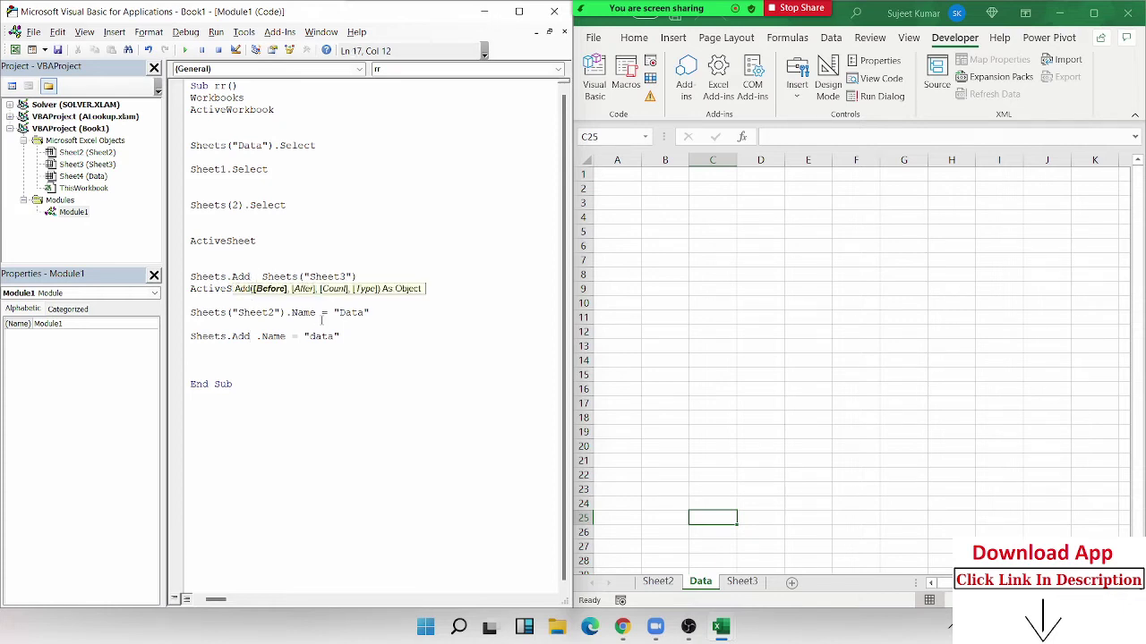
text(,)
key(Left)
key(Right)
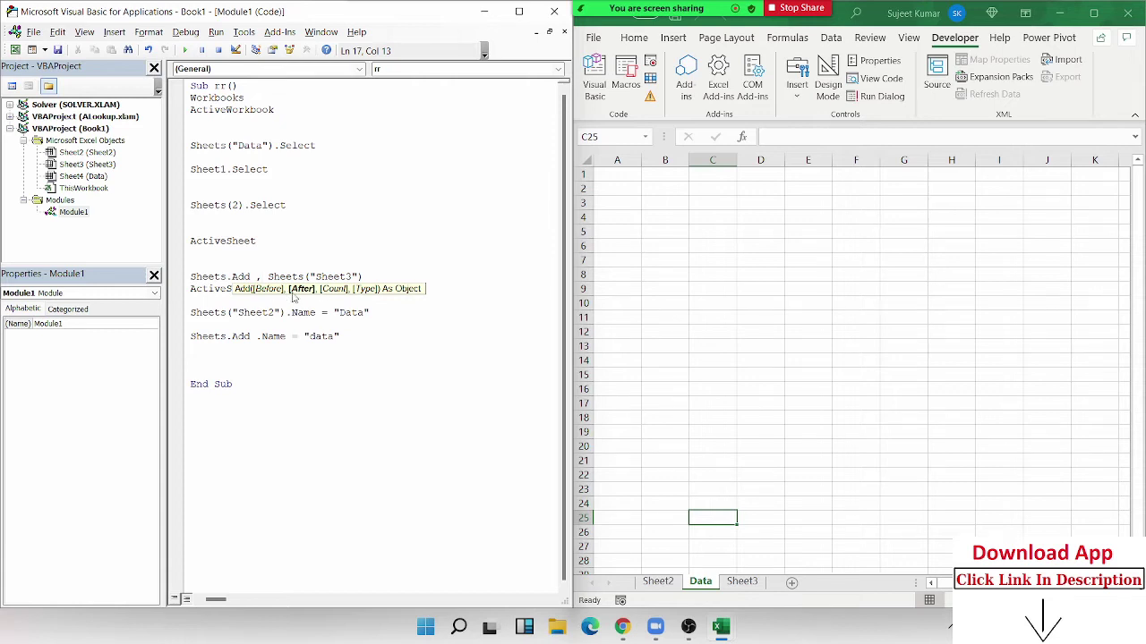
Step: Replace the Sheet3 argument with Sheets.Count and append , 5 to add five sheets
drag(360, 276, 308, 277)
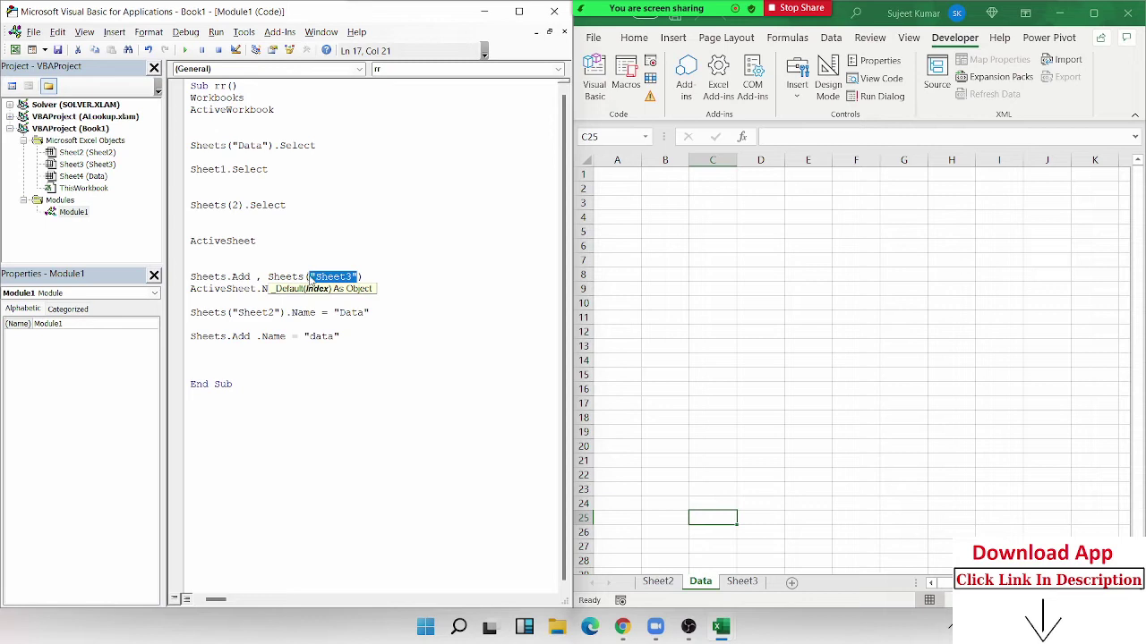
text(3)
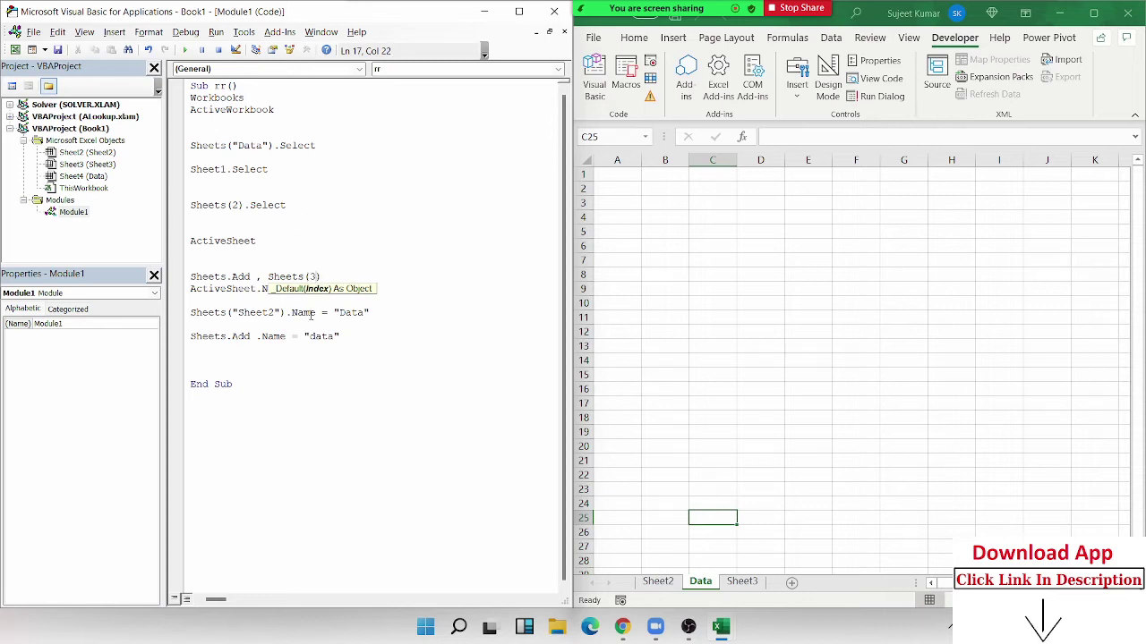
click(316, 313)
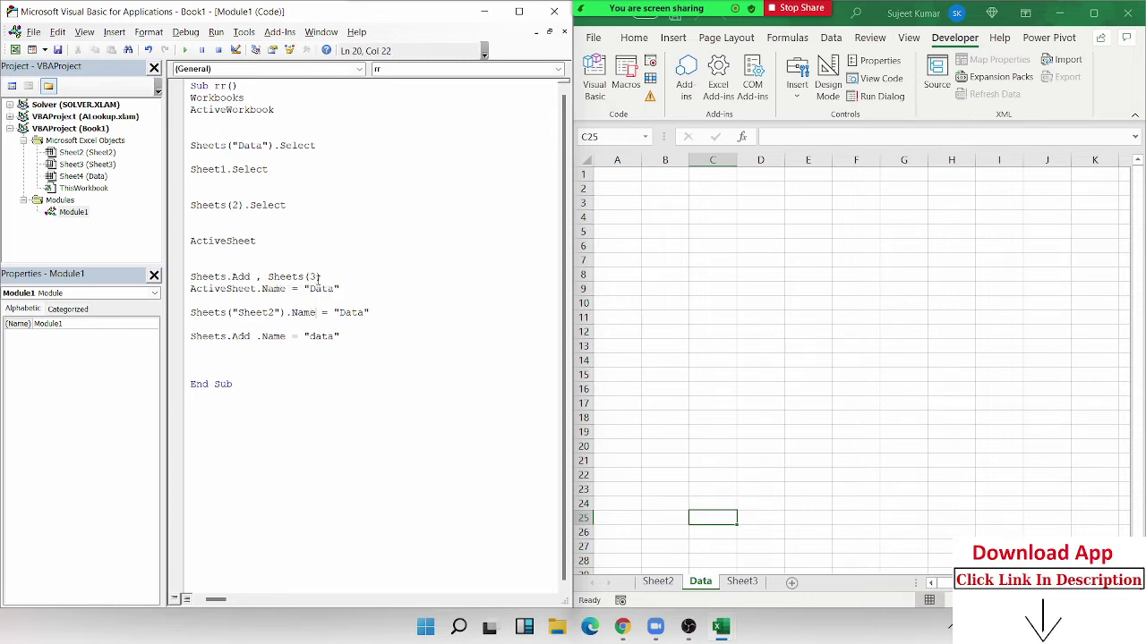
click(319, 277)
double_click(316, 277)
text(sh)
text(eets)
text(.c)
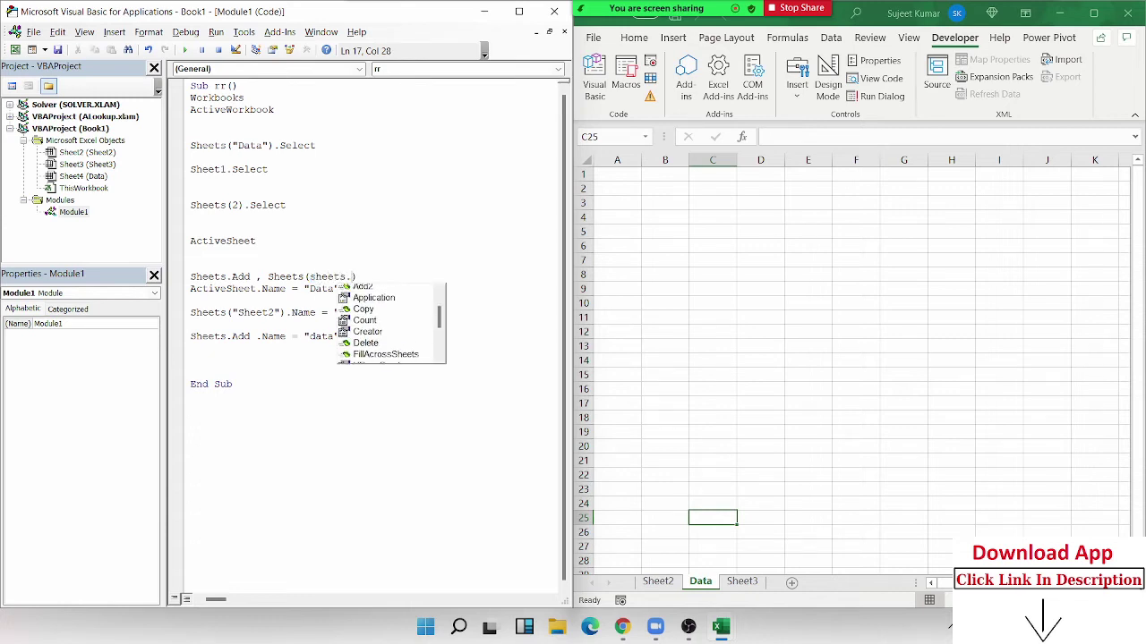
text(ount))
key(Down)
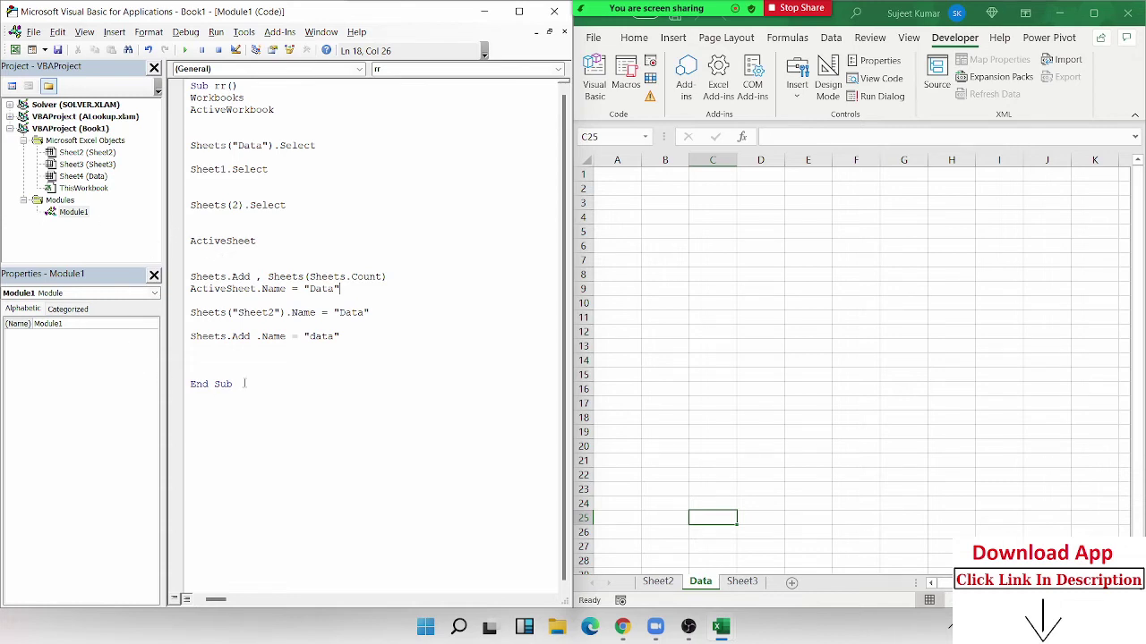
click(237, 353)
click(400, 276)
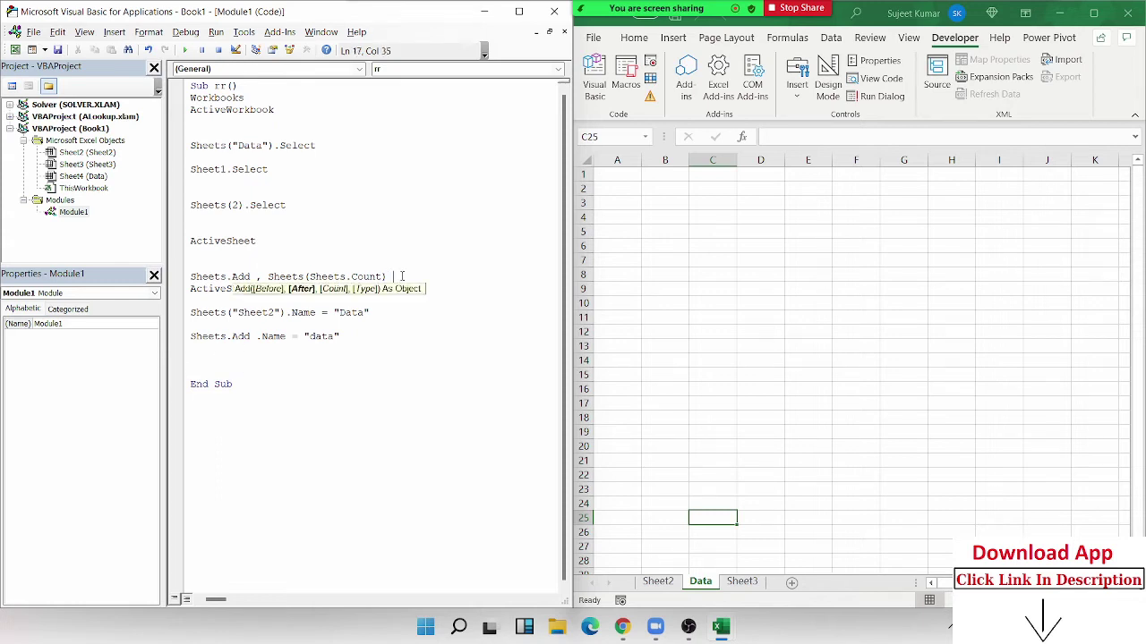
text(,5)
click(289, 375)
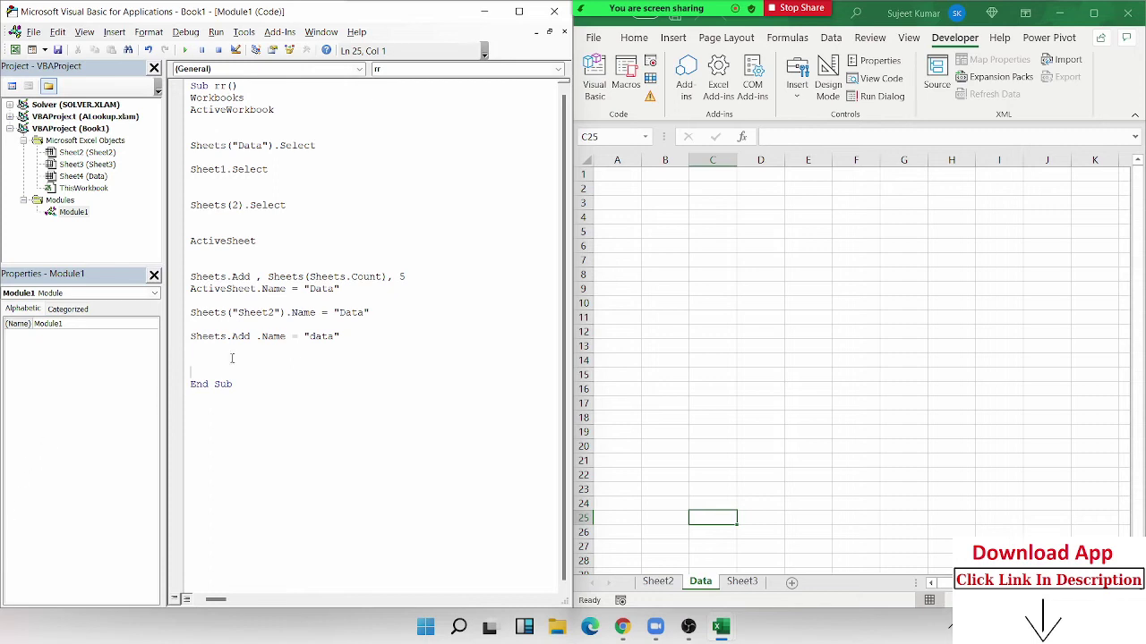
Step: Add a blank line above End Sub and drag Excel's Data sheet tab after Sheet3
key(Return)
click(706, 585)
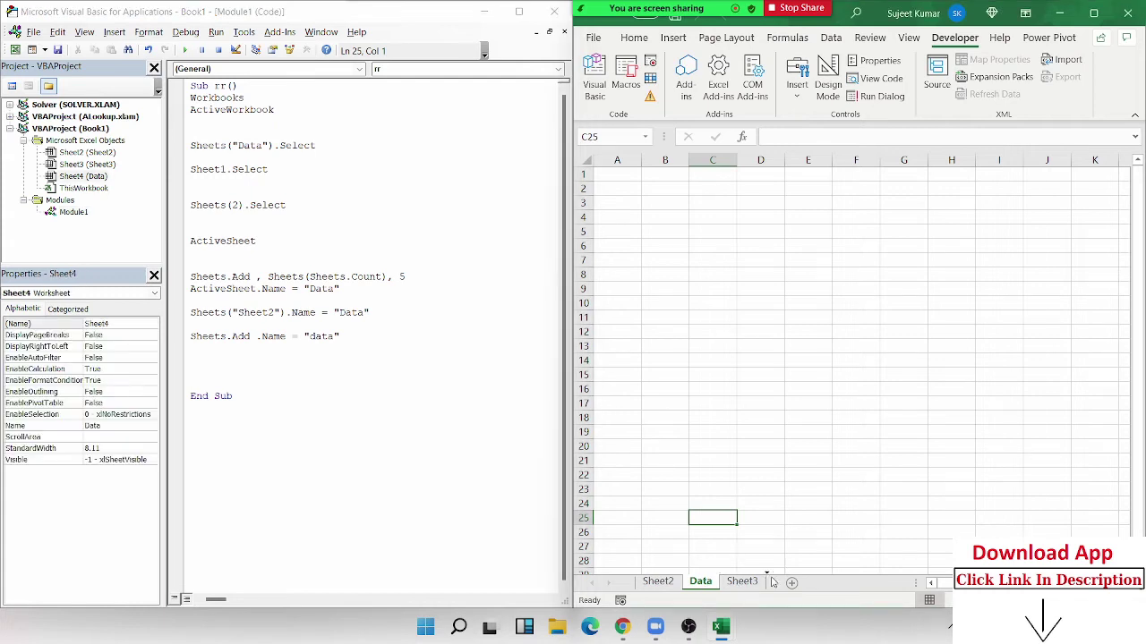
drag(765, 574, 773, 582)
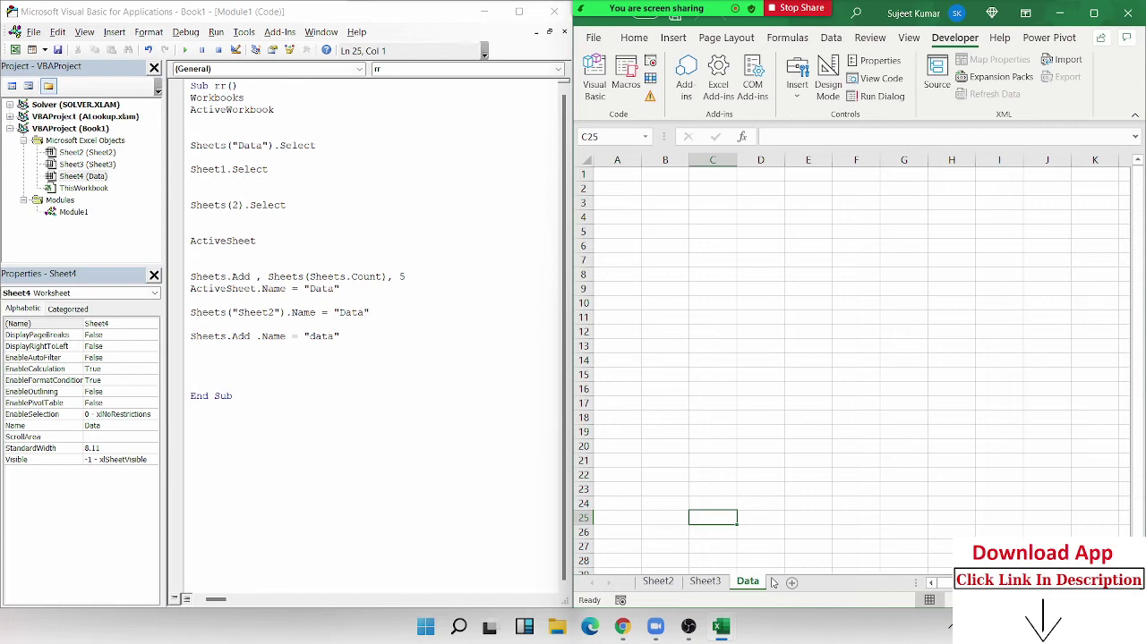
click(198, 362)
Step: Add a Sheet2.Move statement on the empty line above End Sub
text(shee)
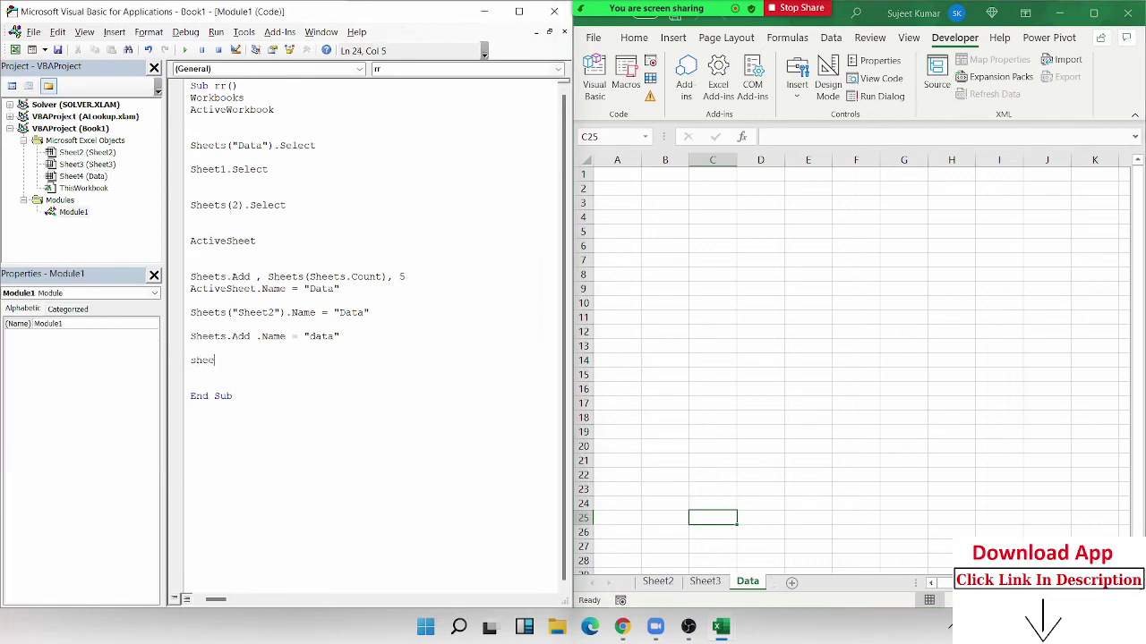
text(ts)
key(BackSpace)
drag(254, 241, 190, 145)
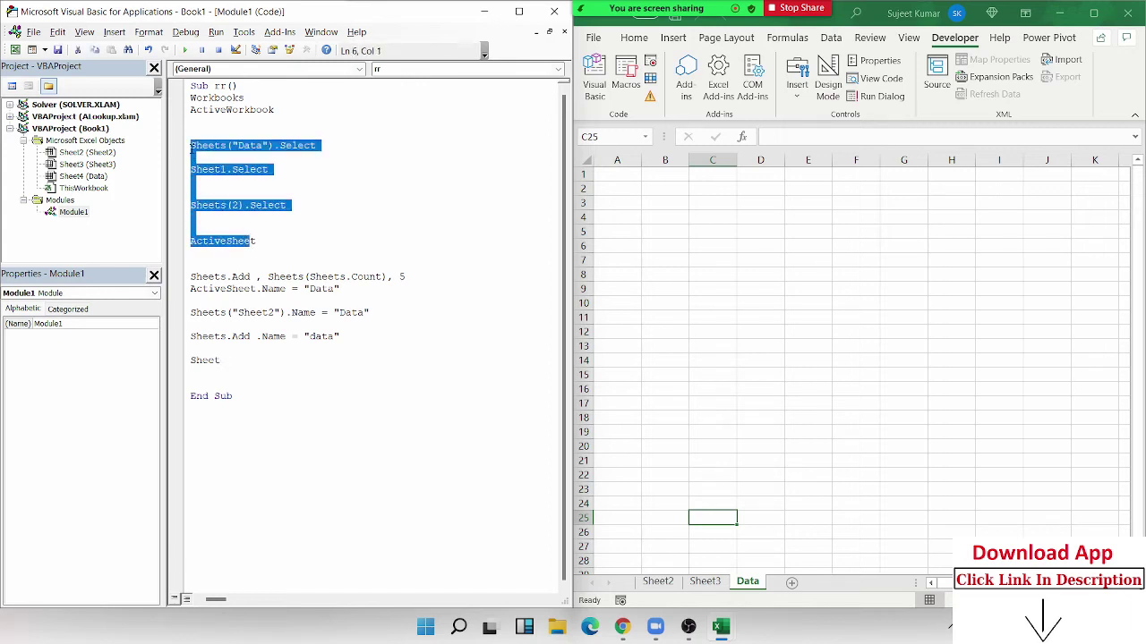
click(222, 360)
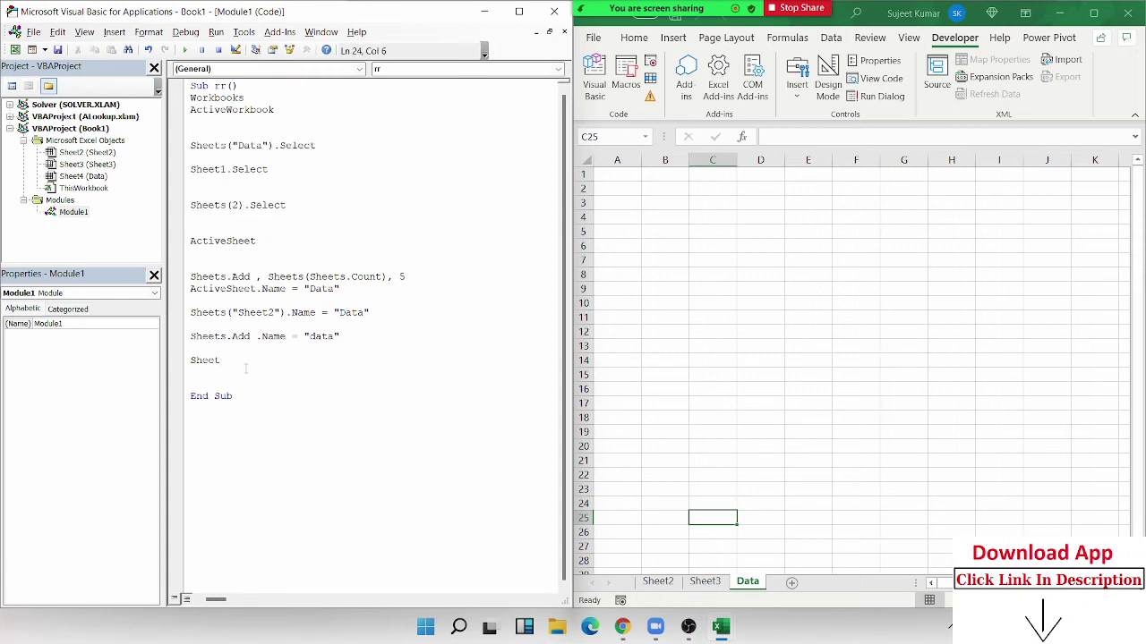
text(1.)
key(BackSpace)
key(BackSpace)
text(2.)
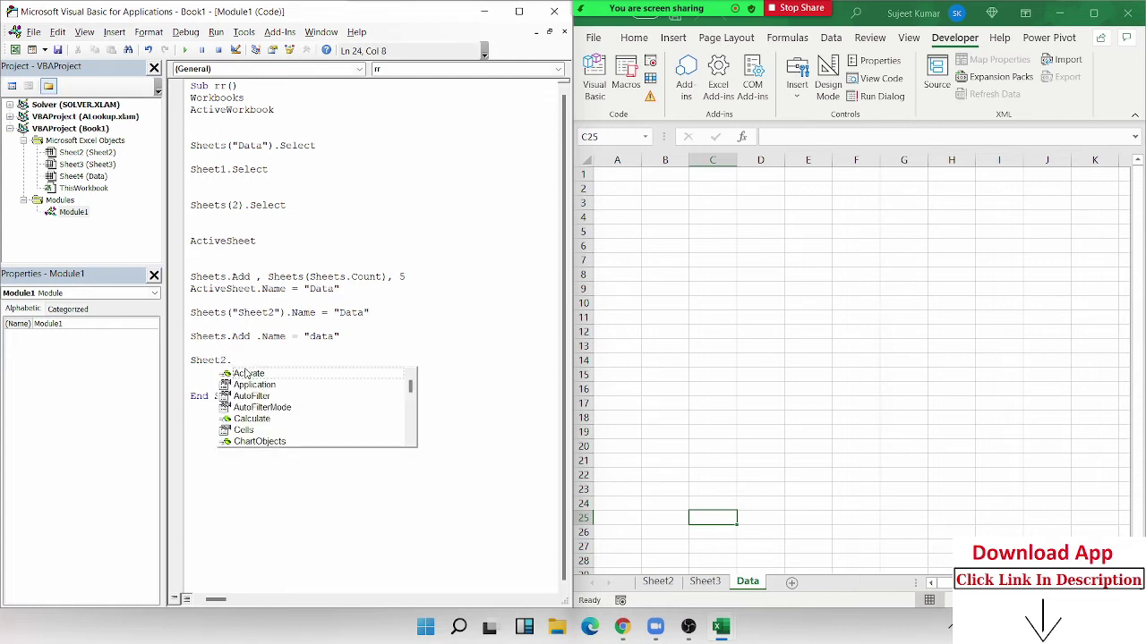
text(mov)
key(Return)
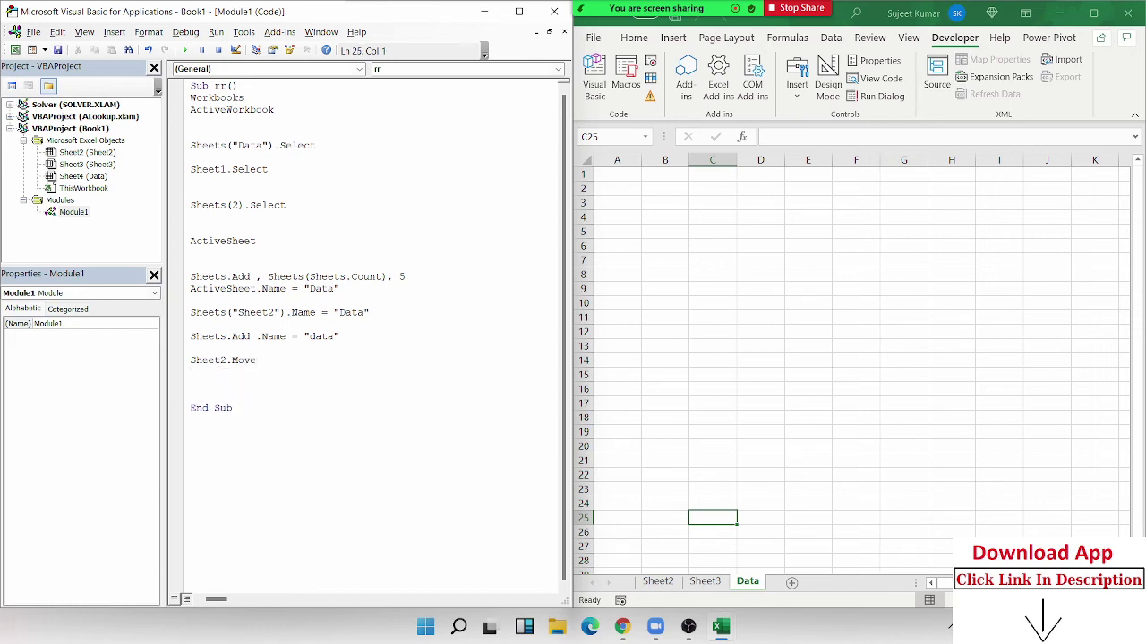
Step: Begin an ActiveWorkbook.SaveAs statement on the line below
text(act)
text(ive)
text(wr)
text(o)
key(BackSpace)
key(BackSpace)
text(orkb)
text(ook.sa)
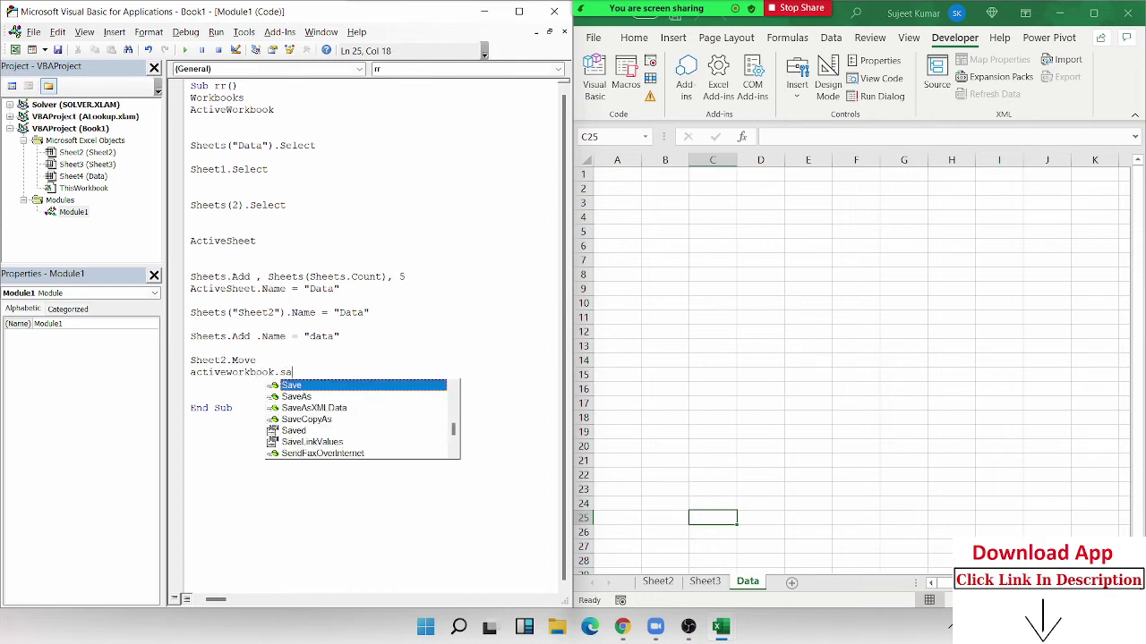
Step: Complete the line as ActiveWorkbook.SaveAs "F:\2021\123.xlsx"
key(space)
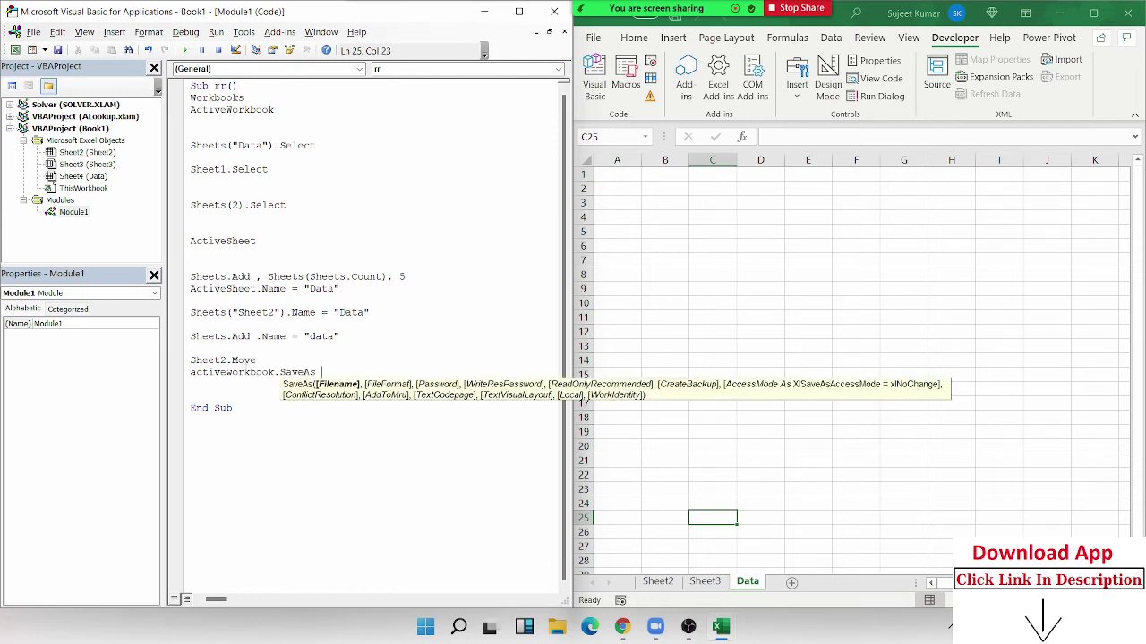
text("F)
text(\)
text(20)
text(1)
key(BackSpace)
key(BackSpace)
text(021)
text(\1)
text(23.xls)
text(x)
key(Return)
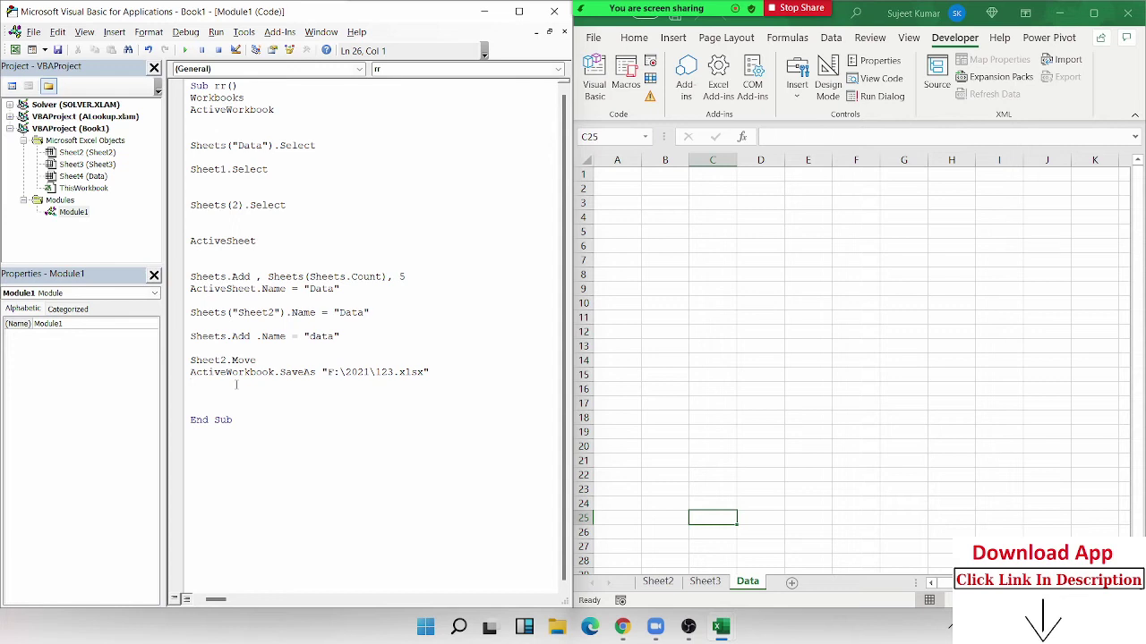
Step: Highlight the Sheet2.Move and SaveAs lines to explain them, then add a new line above End Sub
key(shift+Up)
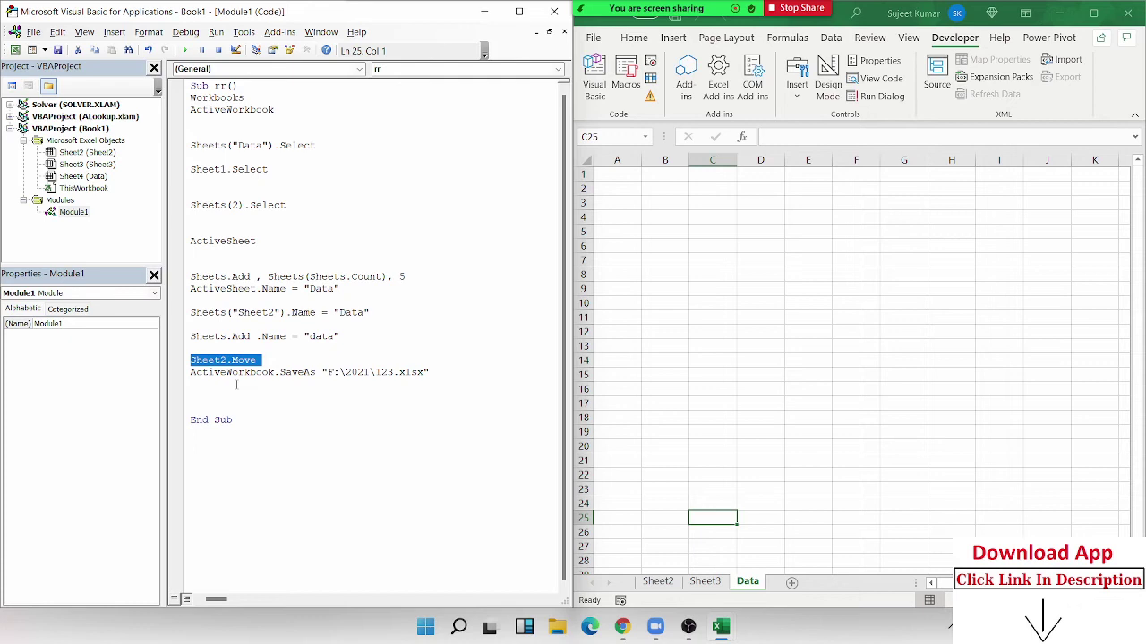
click(237, 385)
key(shift+Up)
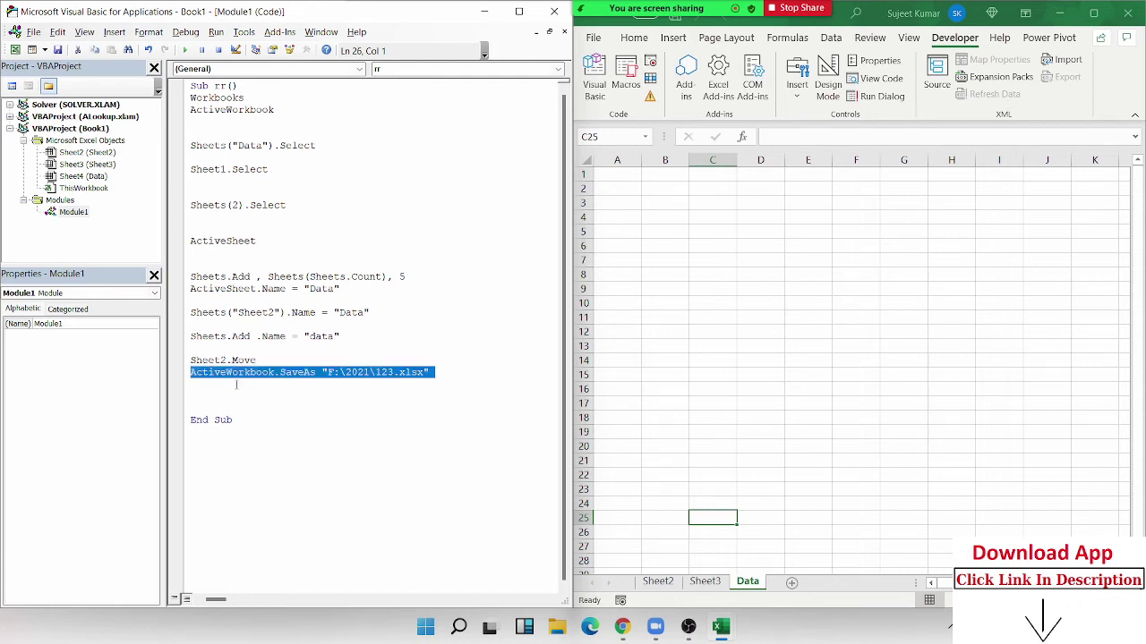
click(237, 385)
key(Return)
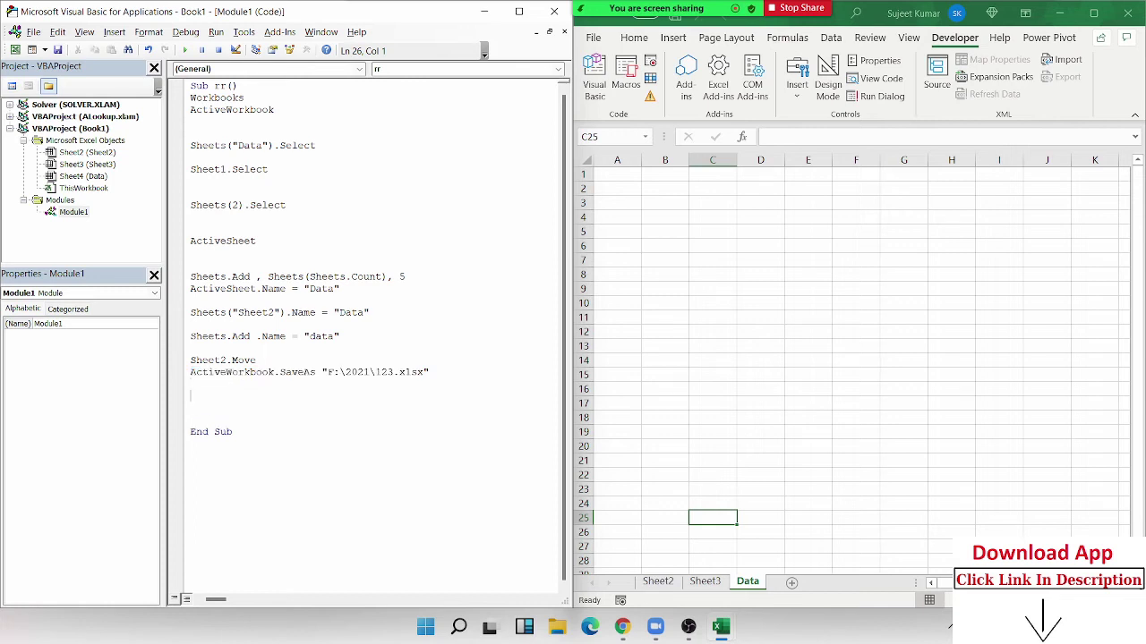
Step: Write Sheet2.Move Workbooks("Book2.xlsx")Sheets("Data"), which triggers an "Expected: end of statement" error
text(sheet)
text(2.m)
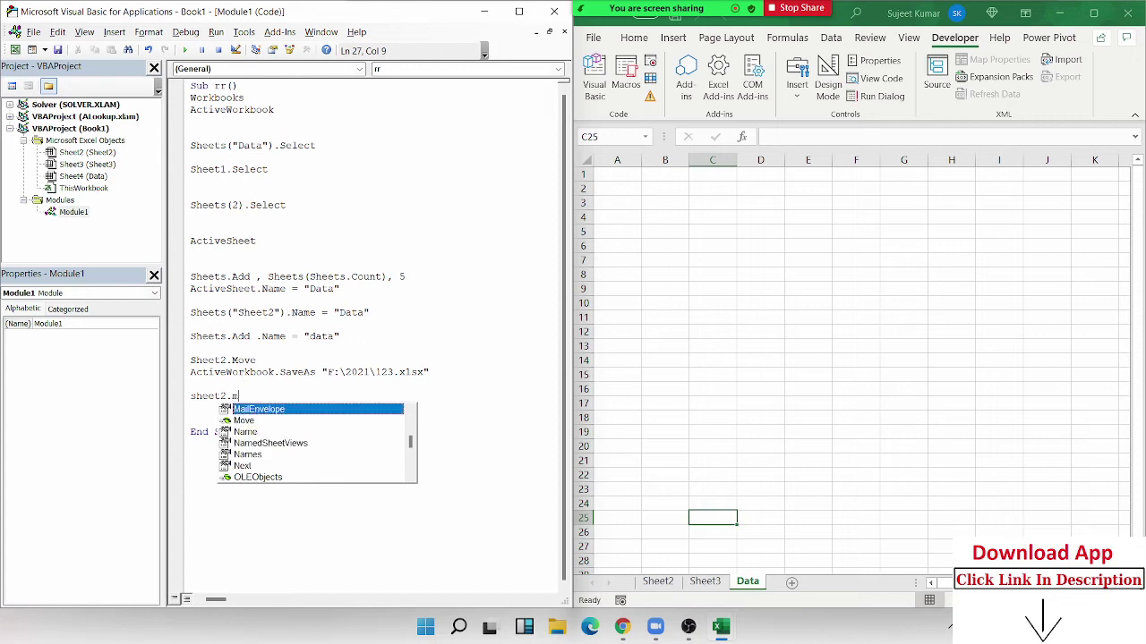
text(o)
key(space)
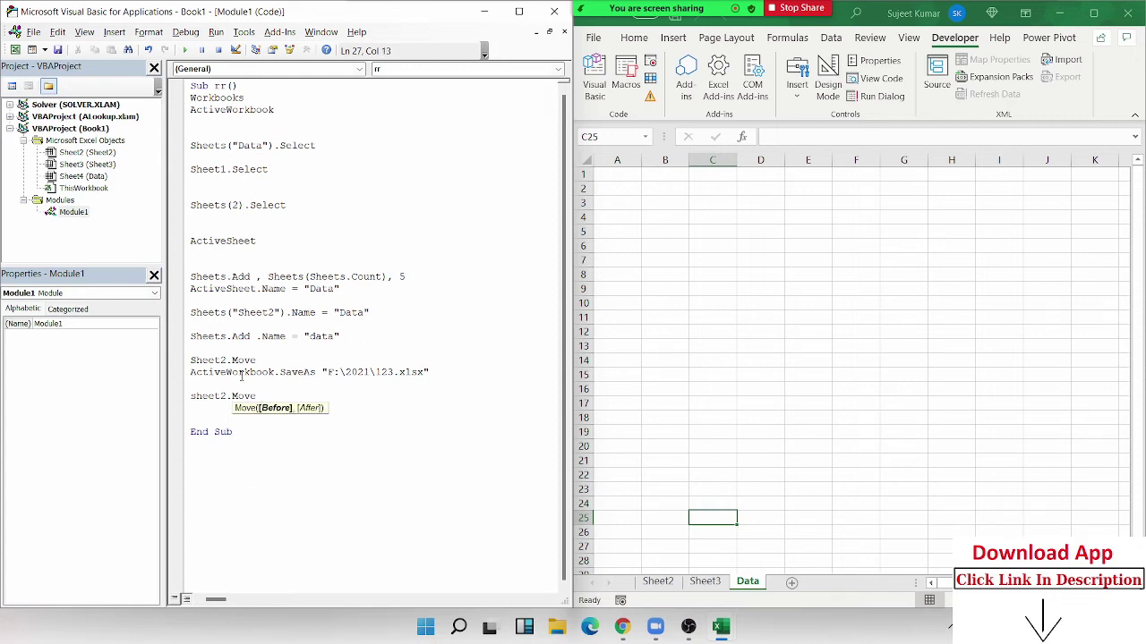
text(she)
text(ets()
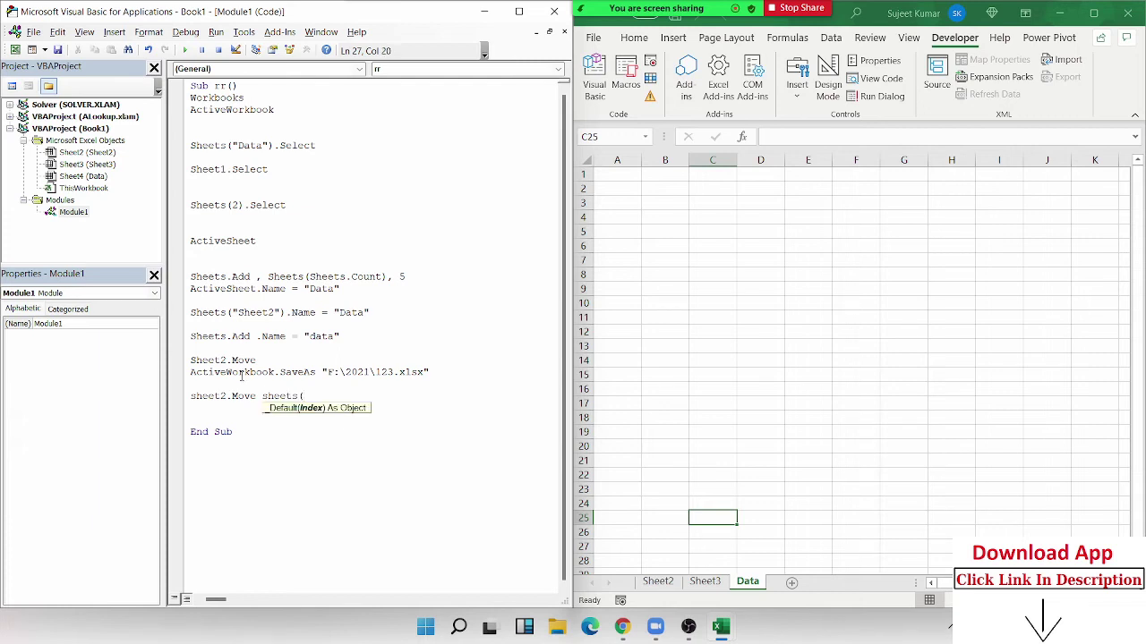
text("Data)
text("))
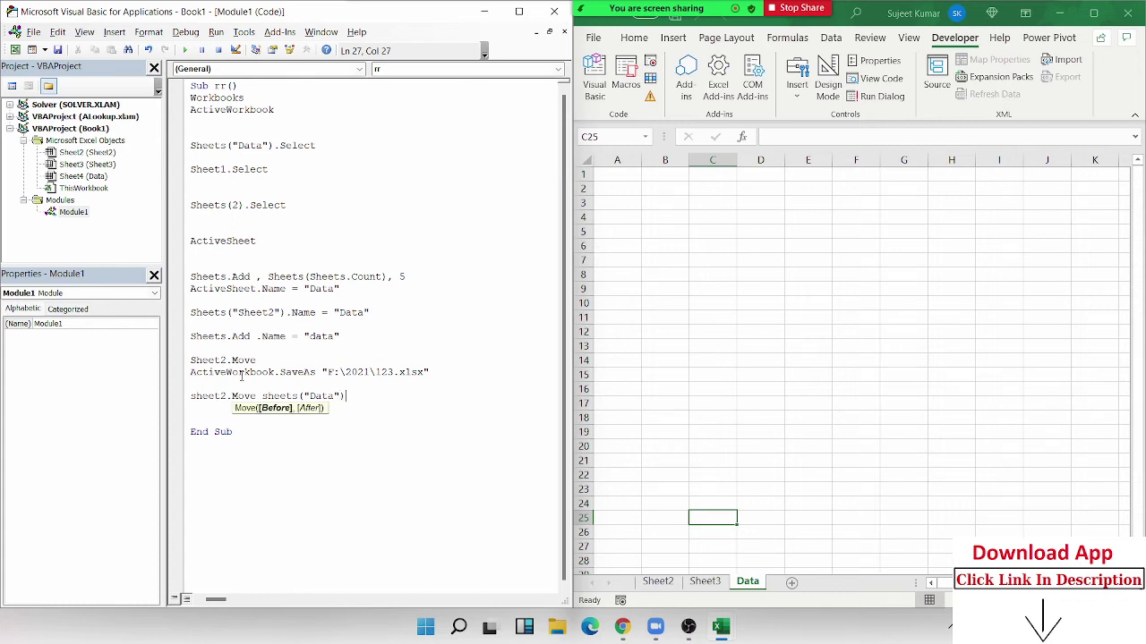
key(Down)
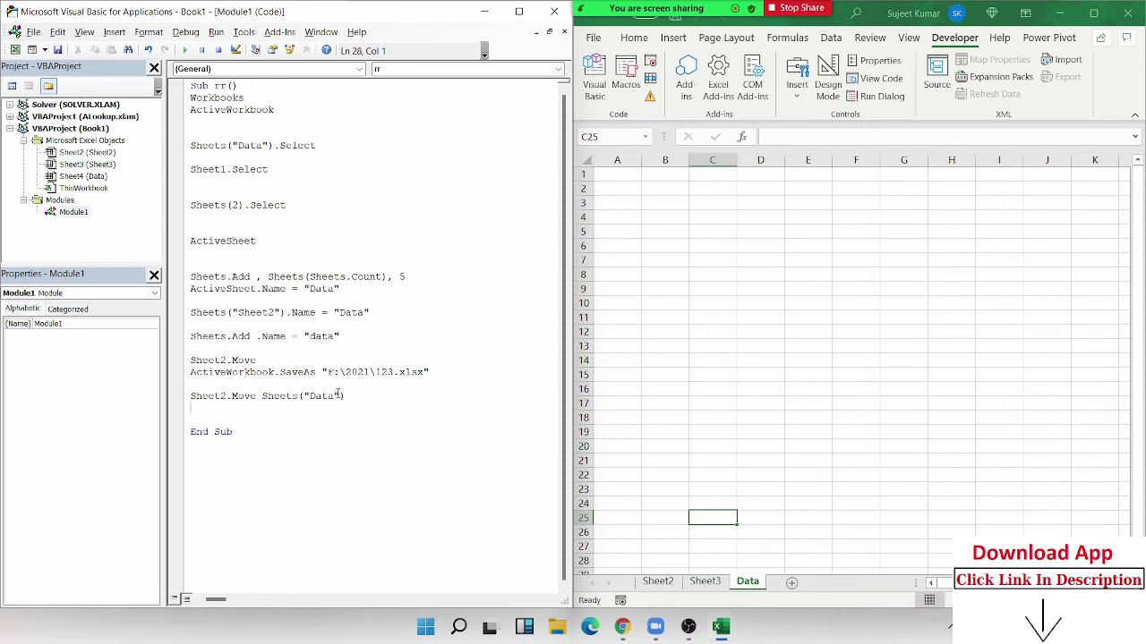
click(262, 397)
text(workbook)
text(s("B)
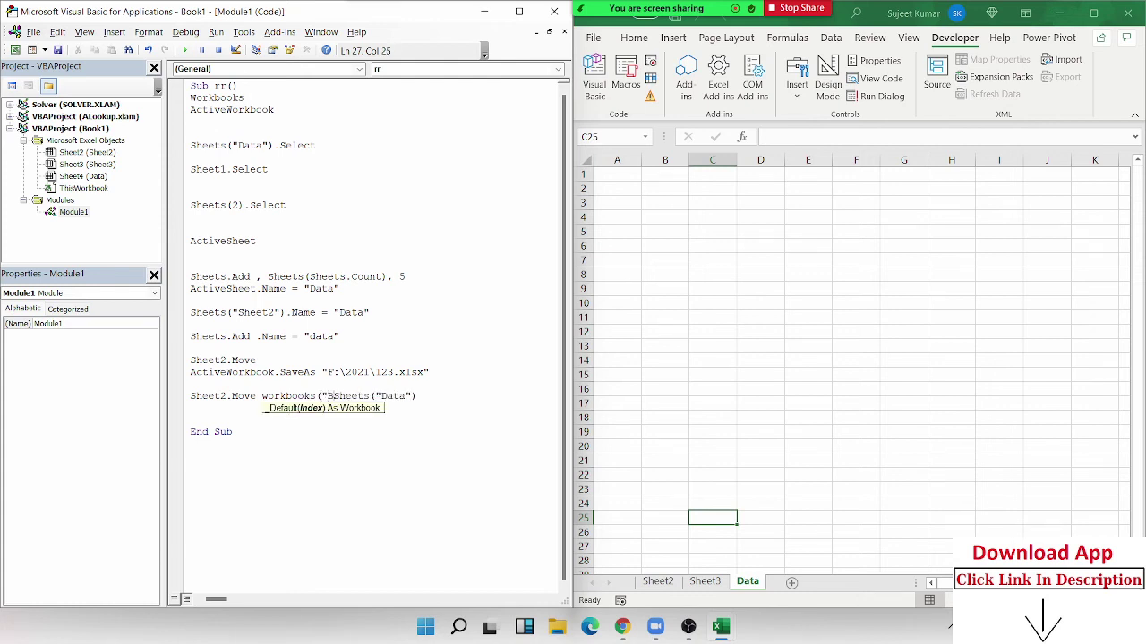
text(ook1)
key(BackSpace)
text(2)
text(.xlsx)
text("))
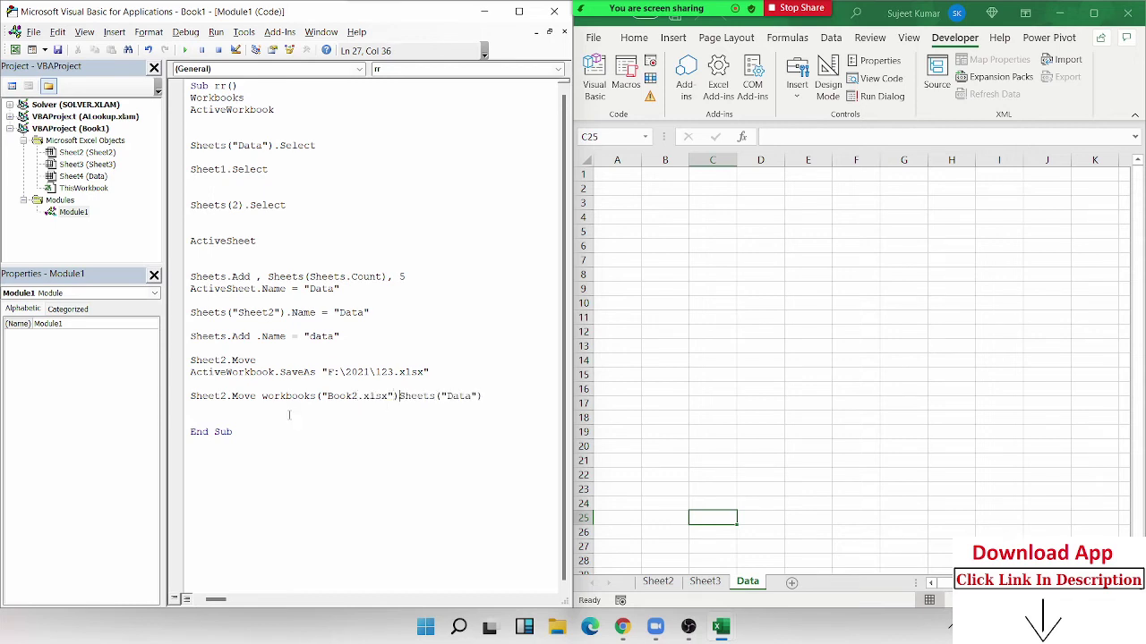
click(354, 414)
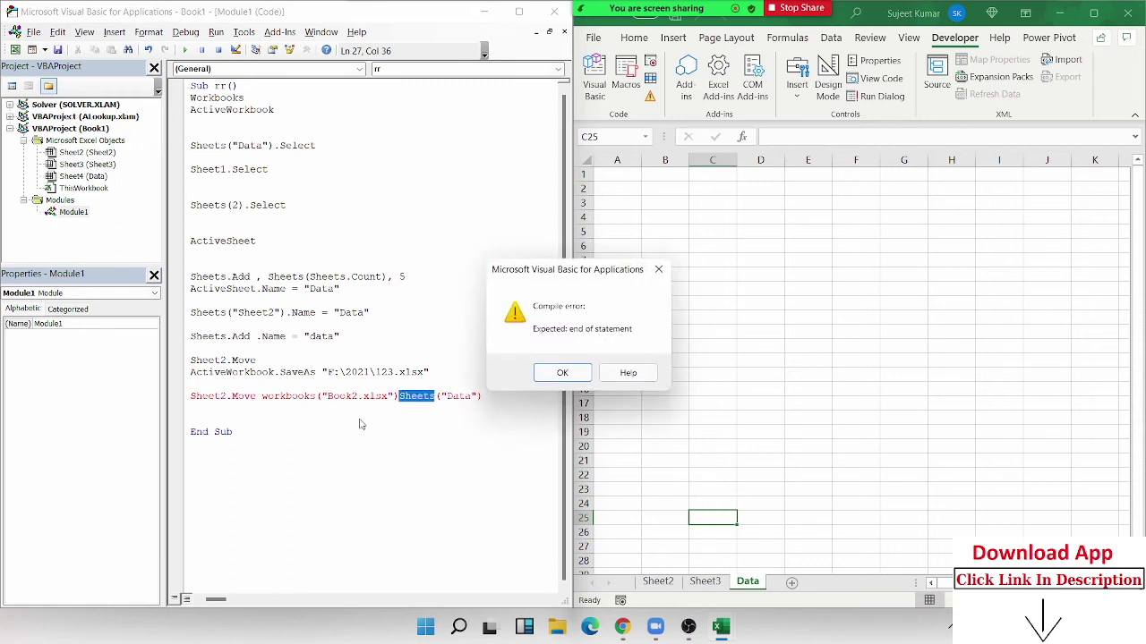
Step: Dismiss the compile error and correct the line to Workbooks("Book2.xlsx").Sheets("Data")
key(Return)
key(Left)
text(.)
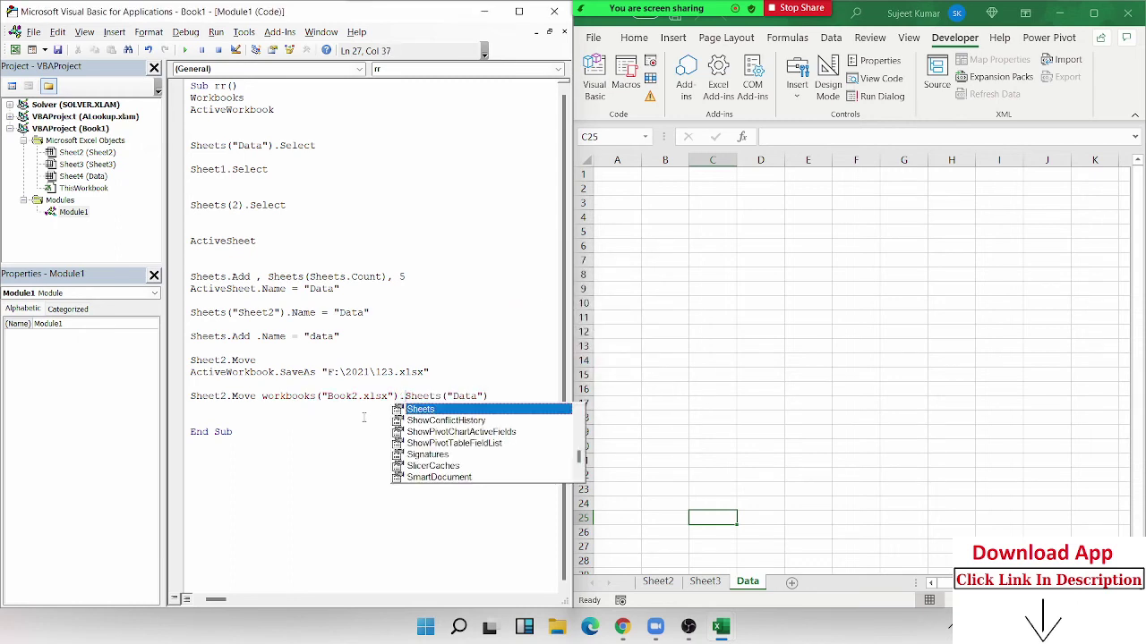
click(326, 417)
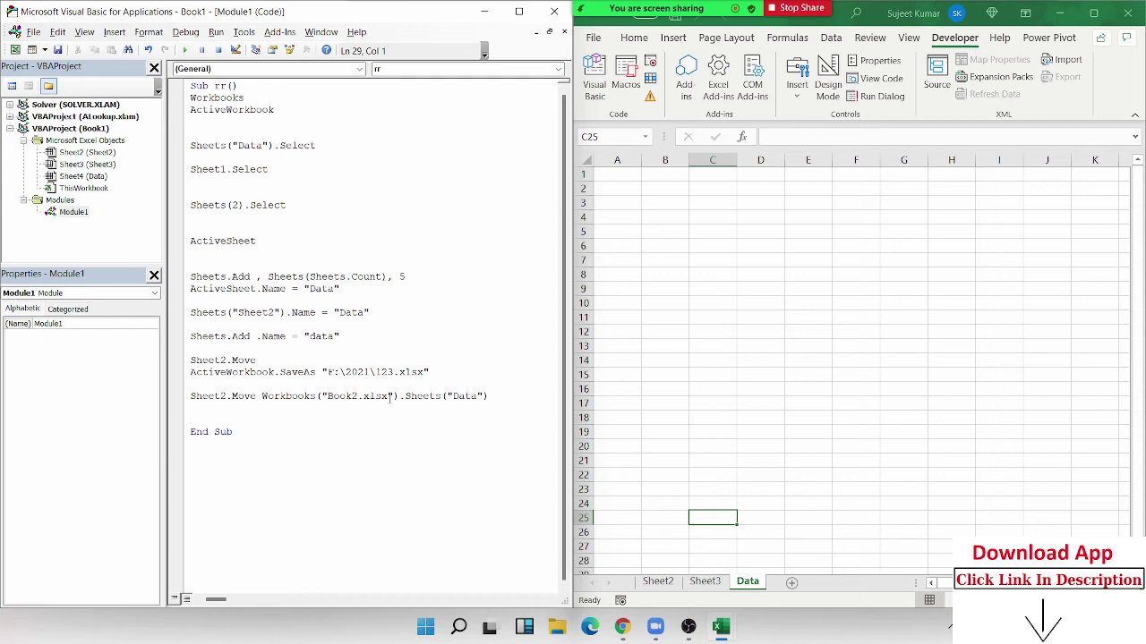
drag(404, 395, 489, 395)
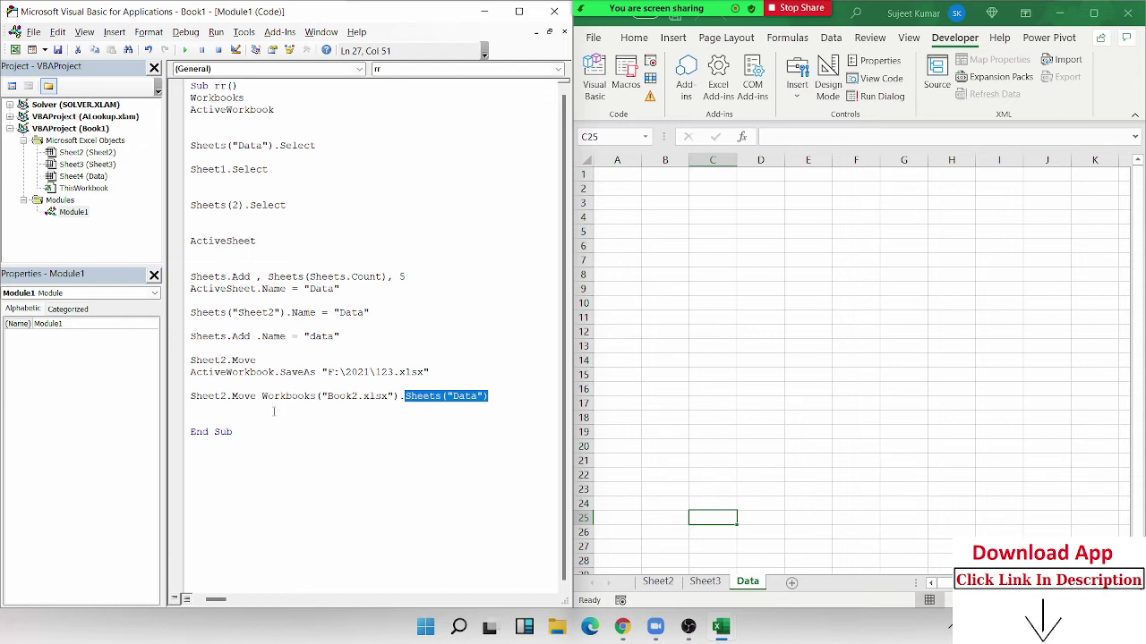
drag(272, 395, 400, 401)
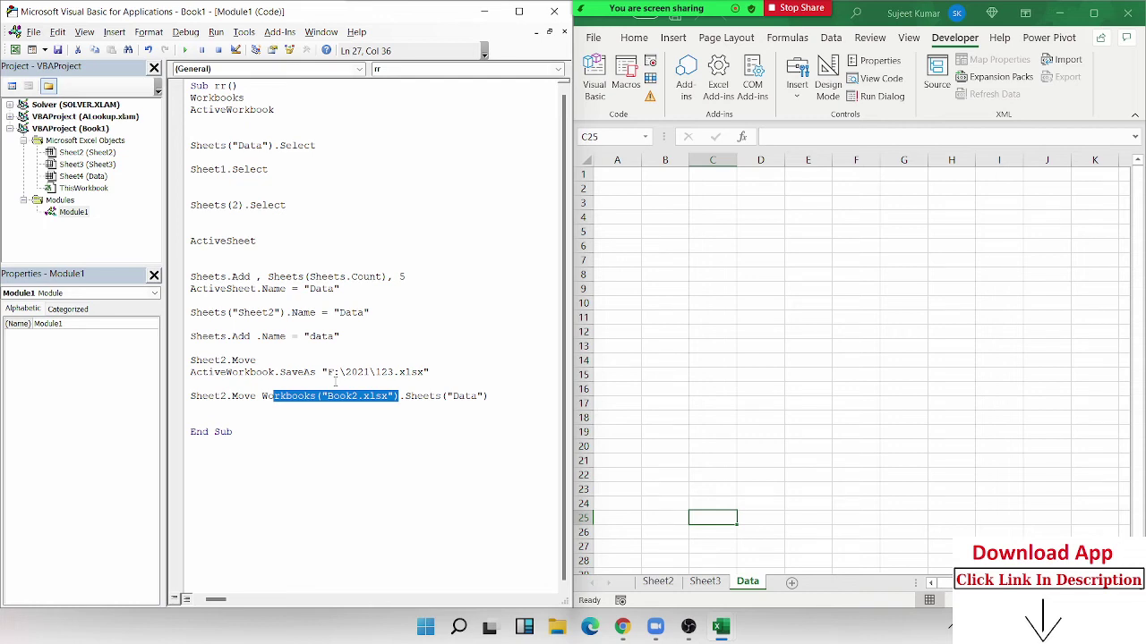
double_click(208, 168)
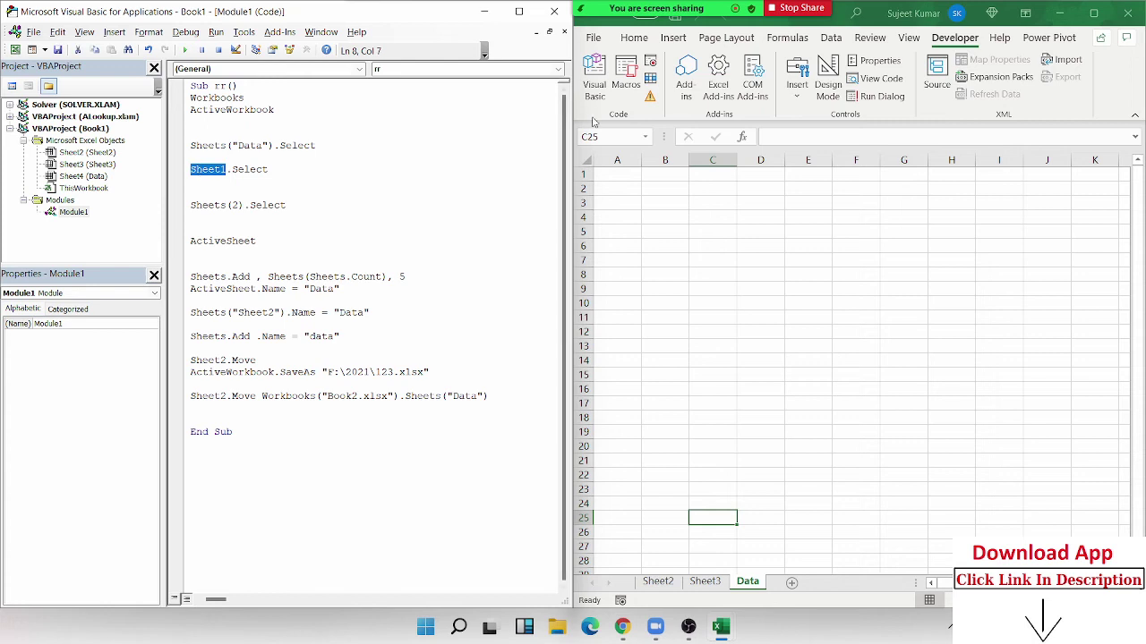
click(199, 185)
Step: Paste Workbooks("Book2.xlsx") after Sheets("Data").Select and complete it as .Activate
drag(398, 395, 261, 396)
key(ctrl+c)
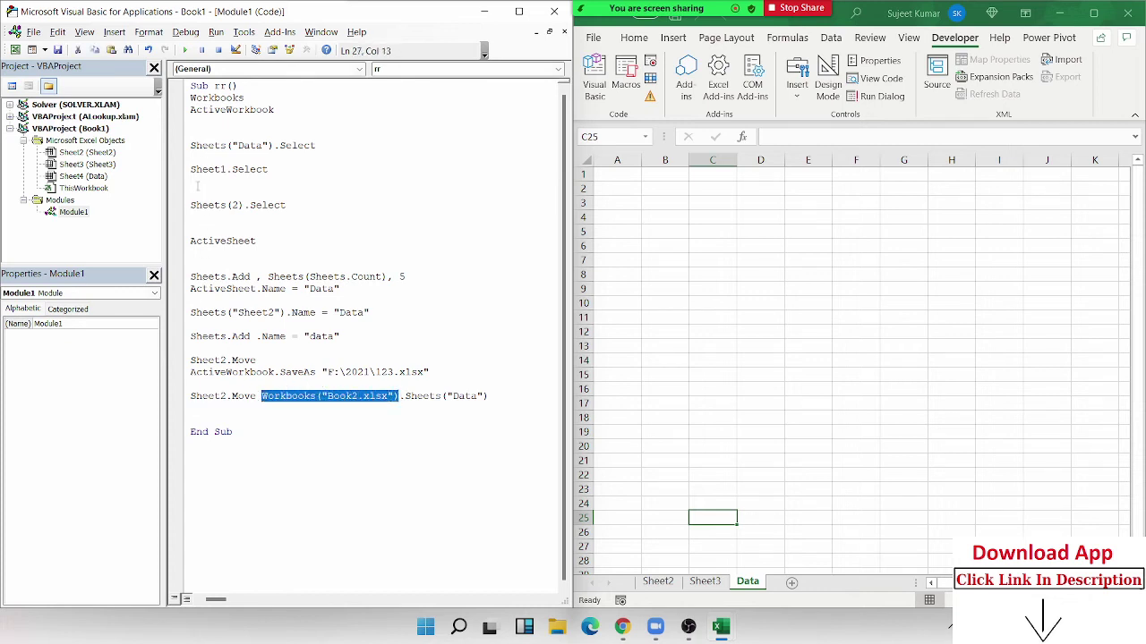
click(194, 159)
key(ctrl+v)
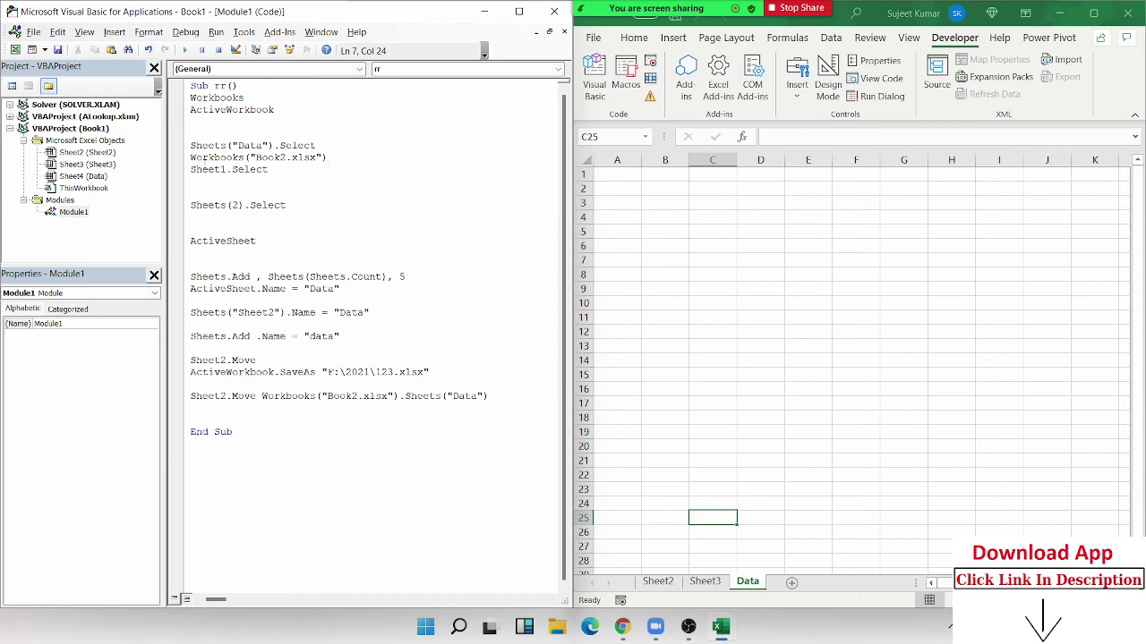
text(.ac)
key(Down)
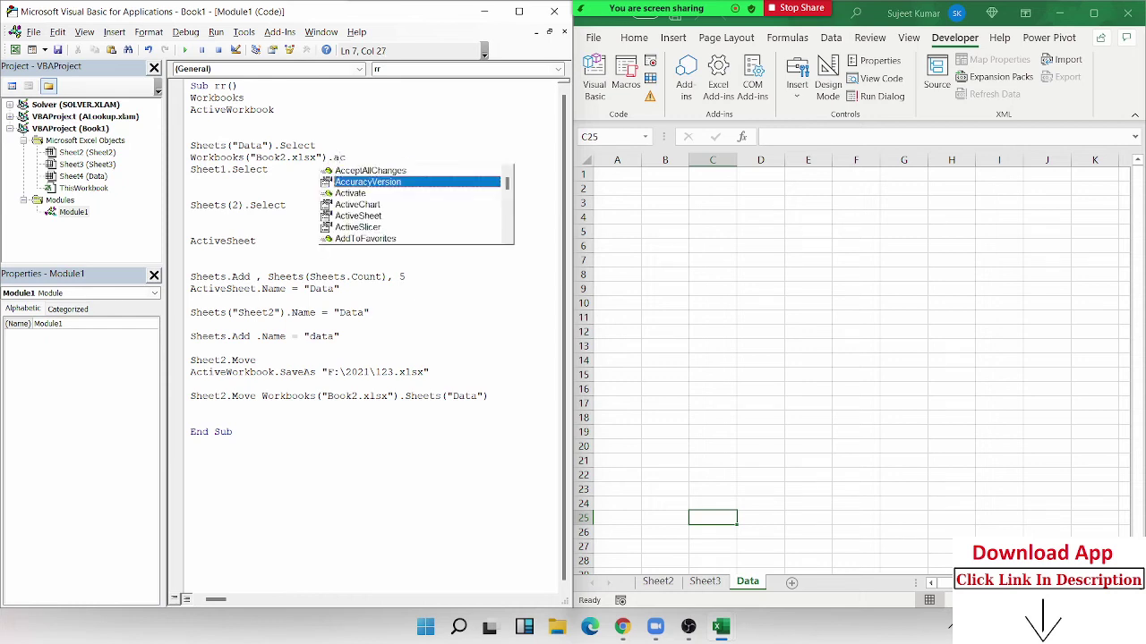
key(Down)
key(Tab)
key(Return)
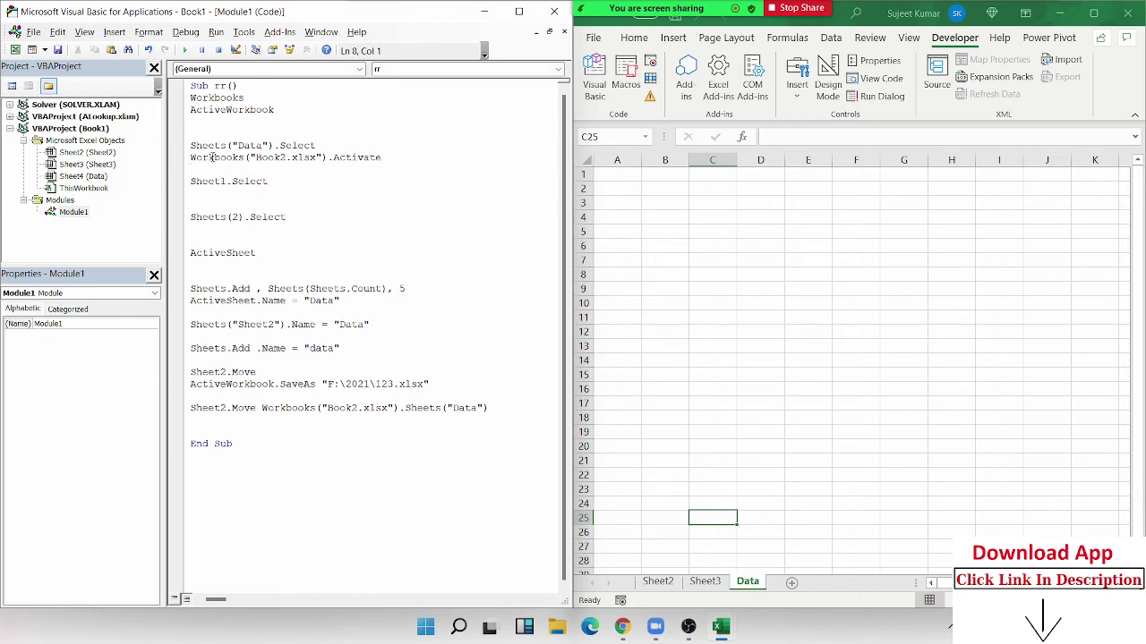
Step: Move the blank line above the Activate line and add a blank line before End Sub
key(BackSpace)
key(Home)
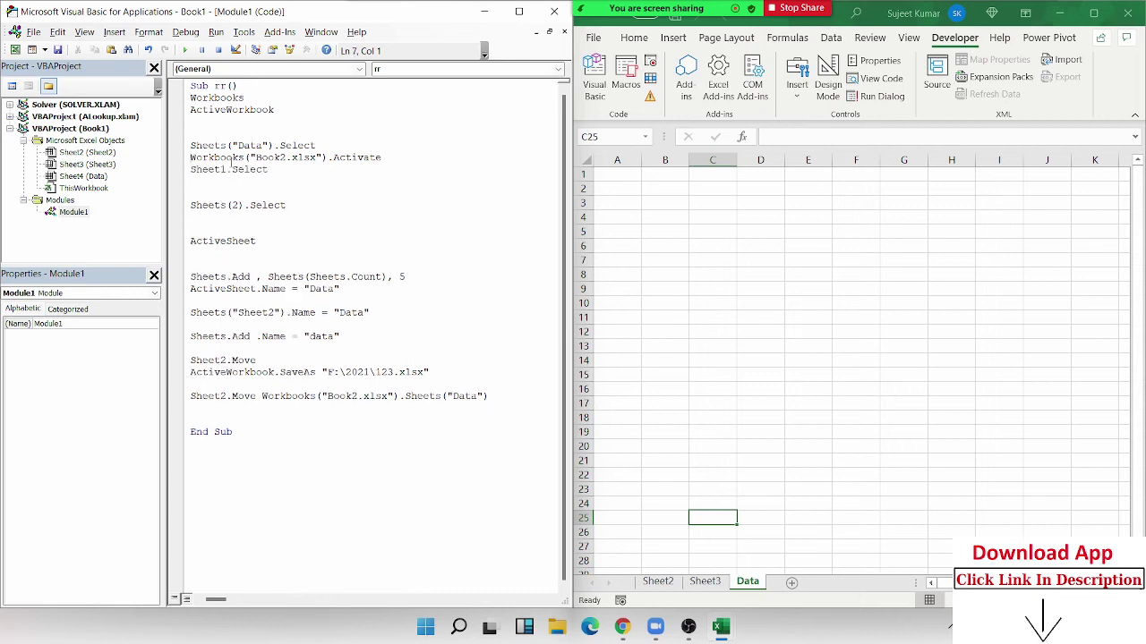
key(Return)
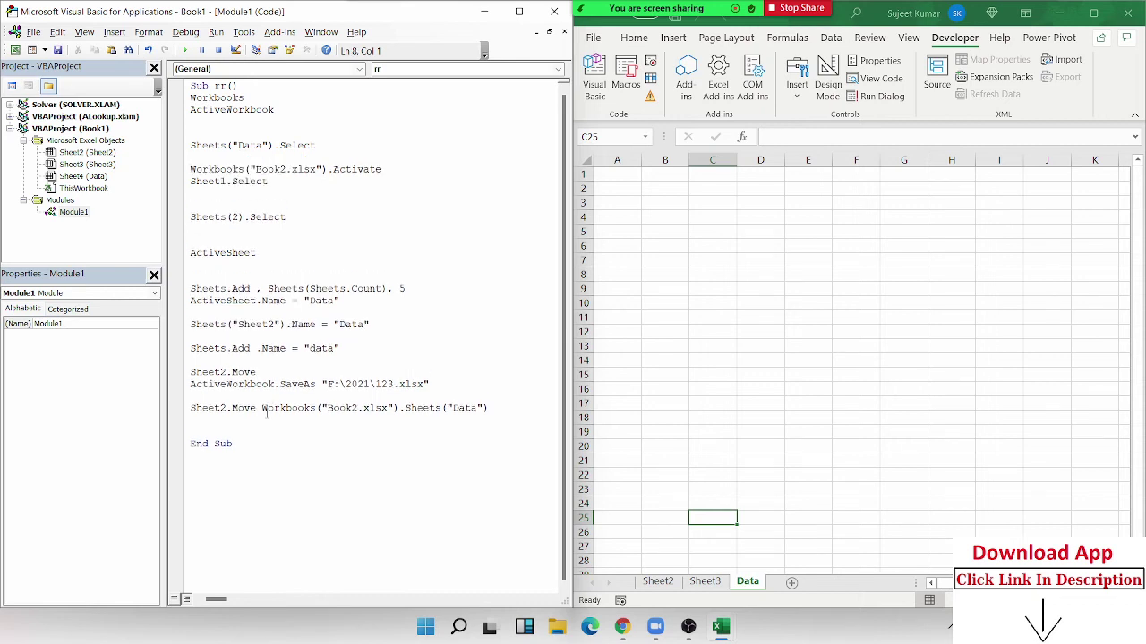
click(228, 420)
key(Return)
Step: Change Move to Copy in the Sheet2.Move lines
double_click(244, 371)
text(cop)
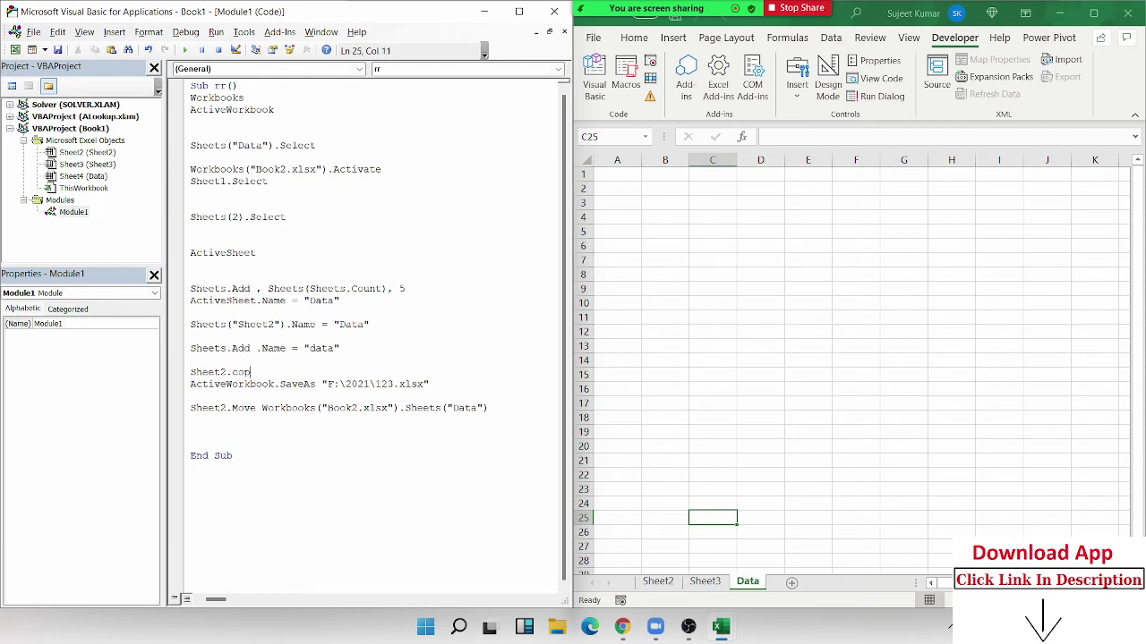
text(y)
double_click(245, 407)
text(copy)
Step: Add a sheet2.Visible = xlSheetHidden line above End Sub
click(231, 433)
key(Return)
text(sheet)
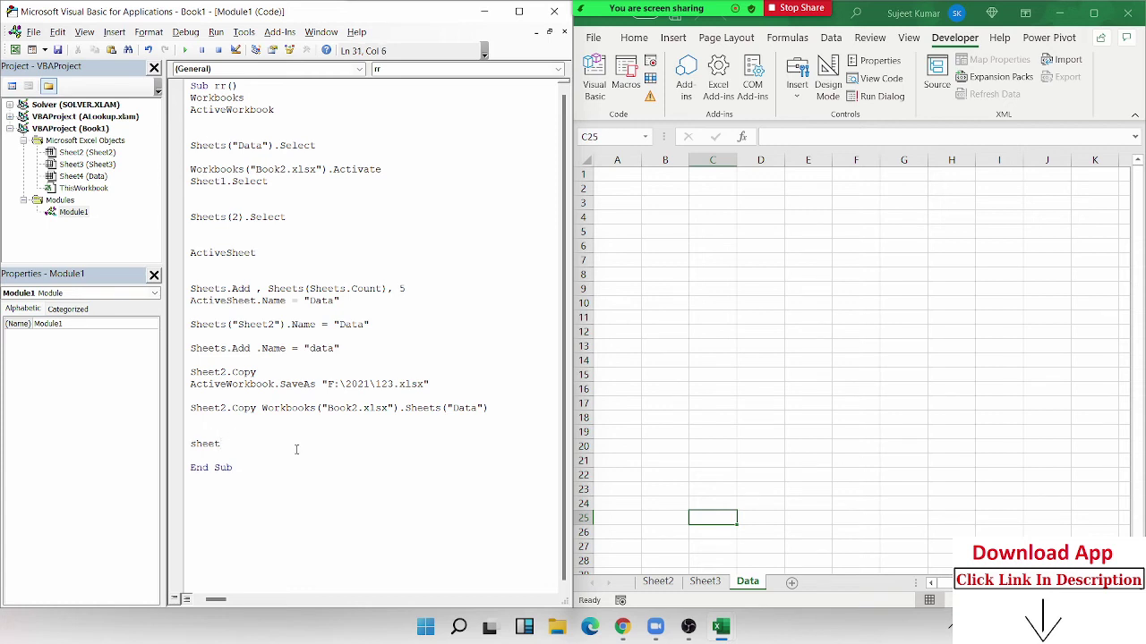
text(2.v)
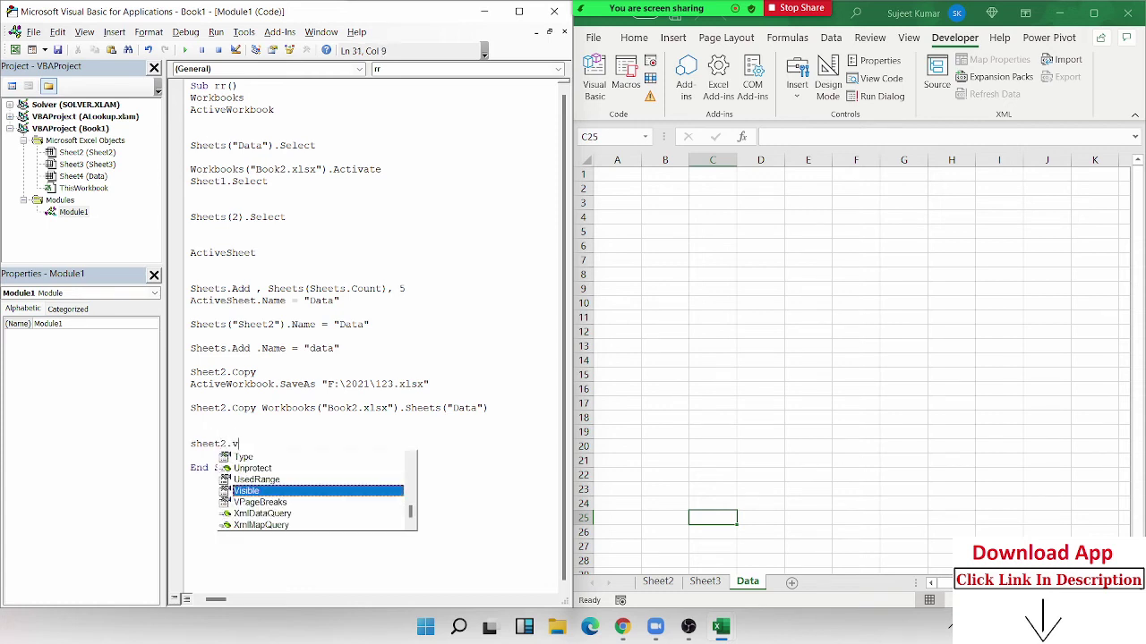
text(i)
key(Tab)
text(=)
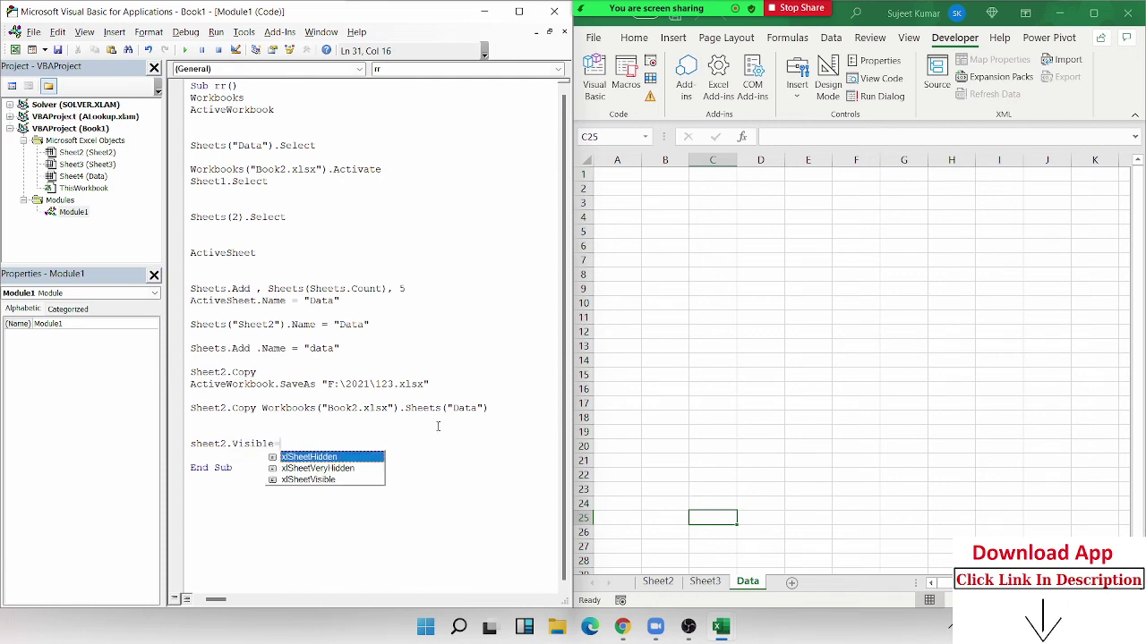
key(Tab)
click(644, 406)
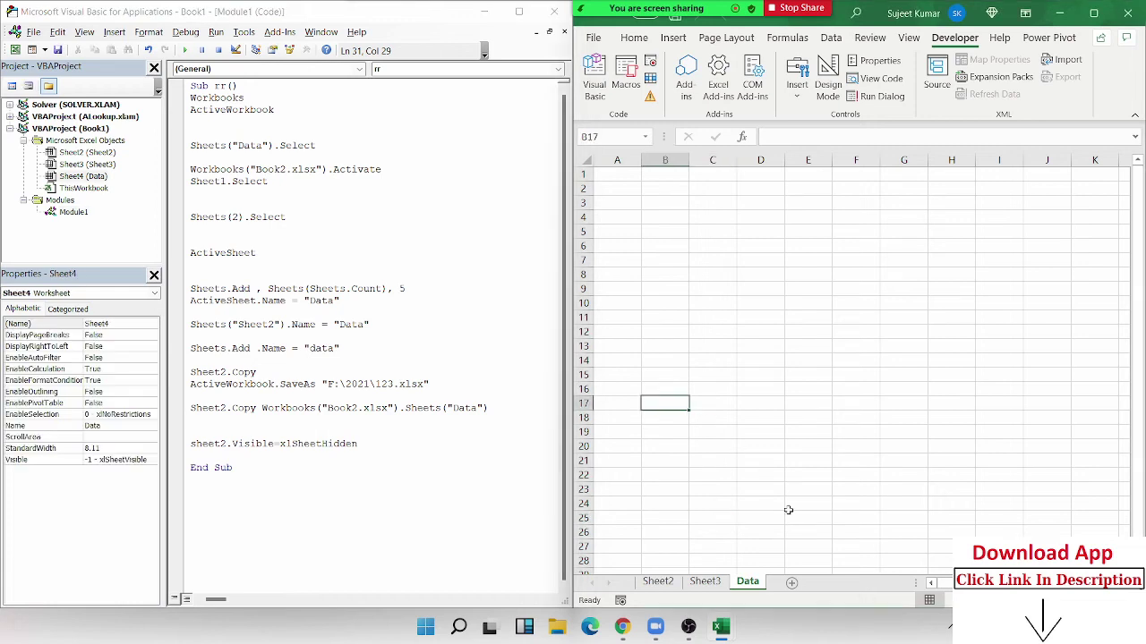
right_click(762, 583)
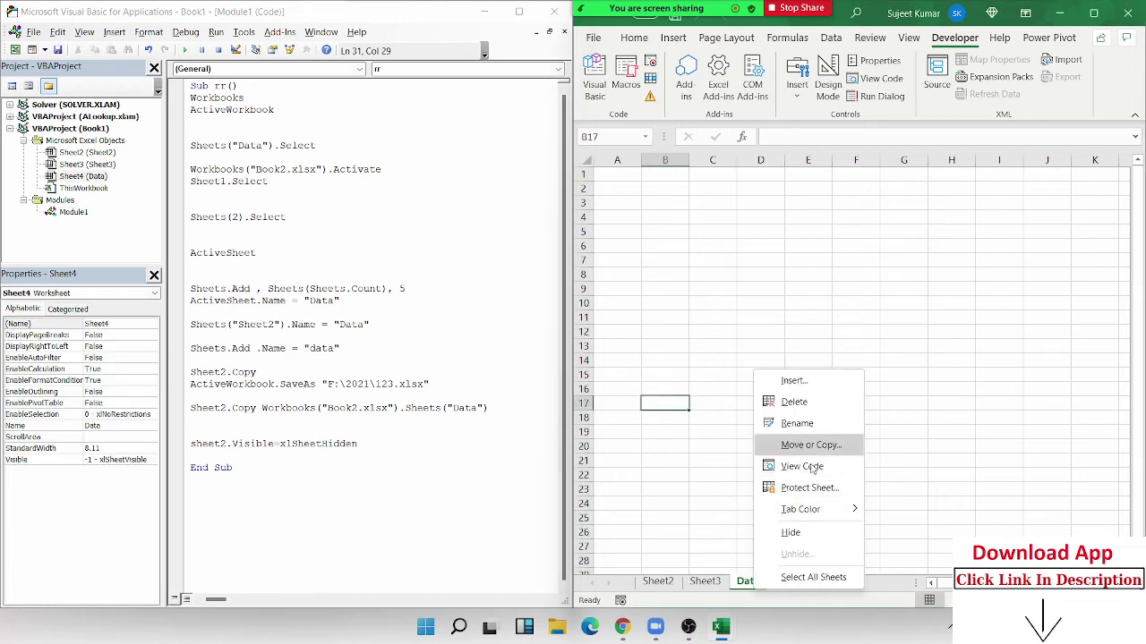
click(808, 531)
right_click(717, 584)
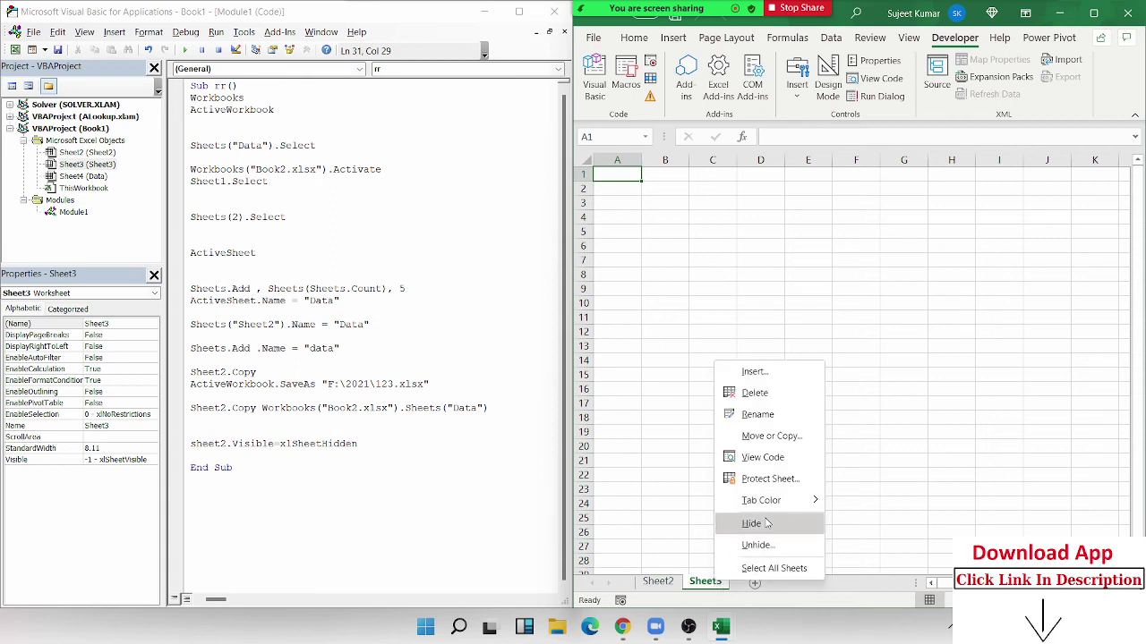
click(761, 545)
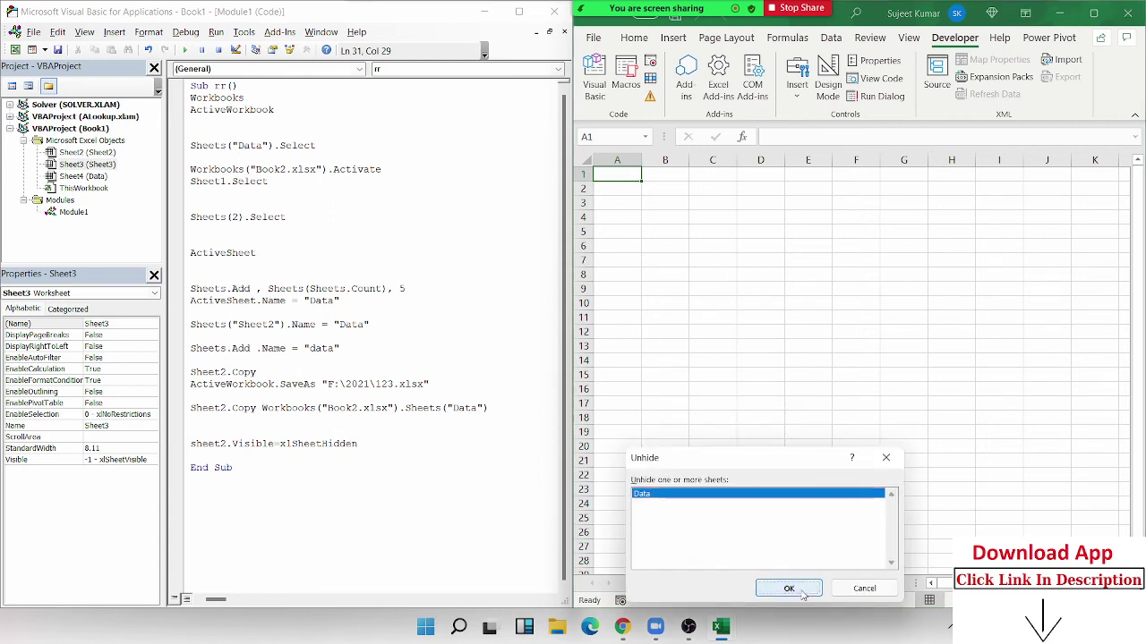
click(788, 588)
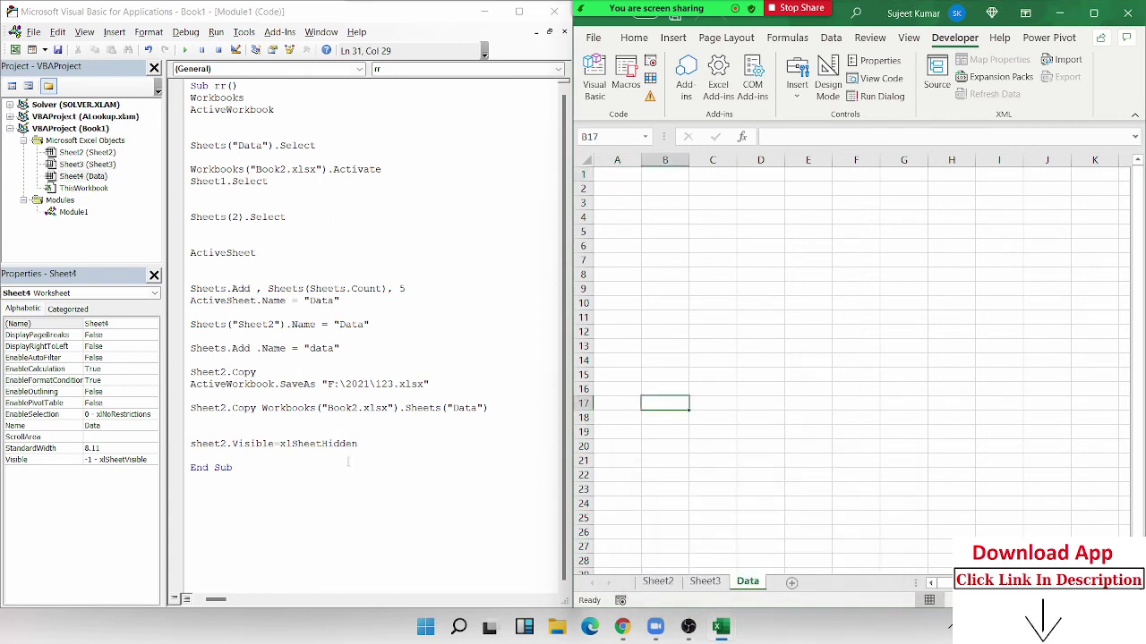
Step: Add the line Sheet2.Visible = xlSheetVeryHidden below the xlSheetHidden line
click(367, 444)
key(Return)
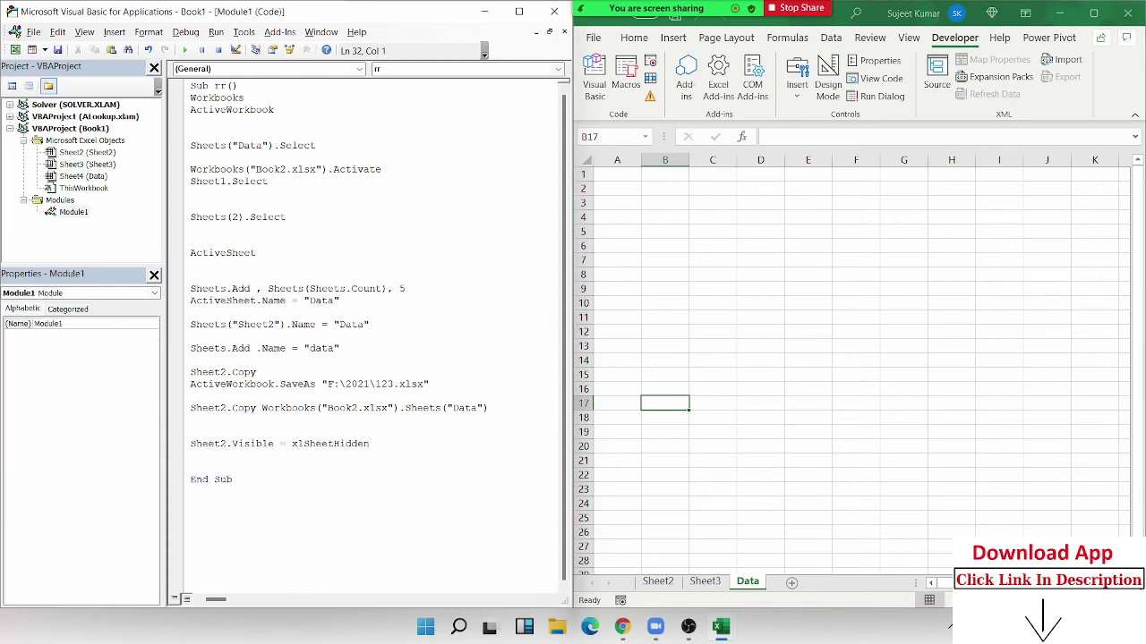
text(sheet)
text(2.vi)
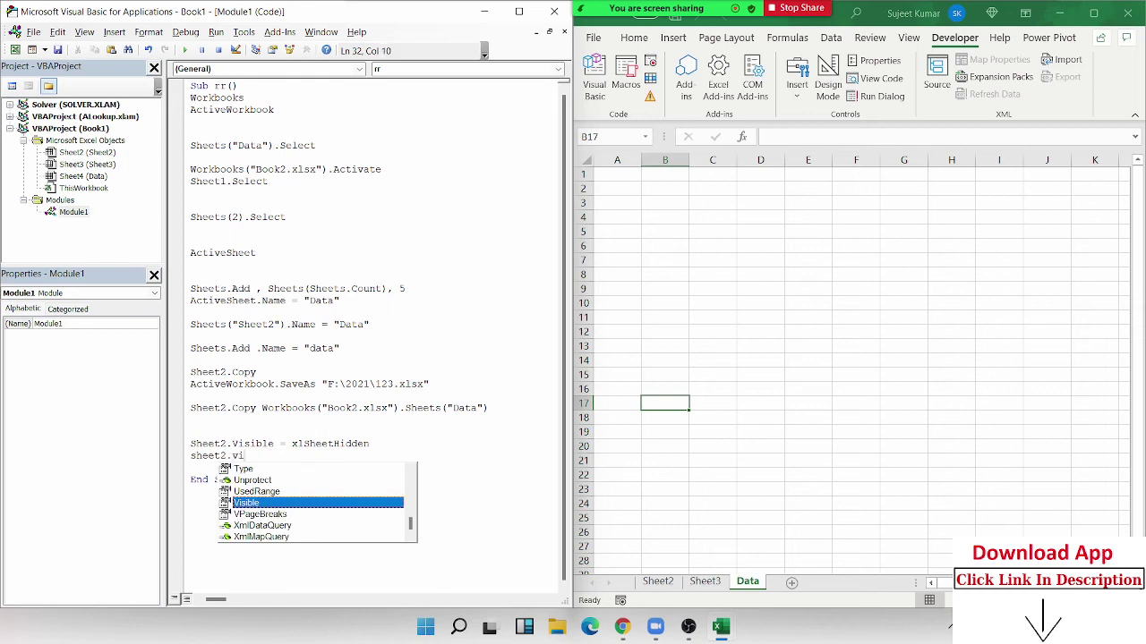
key(Tab)
text(=)
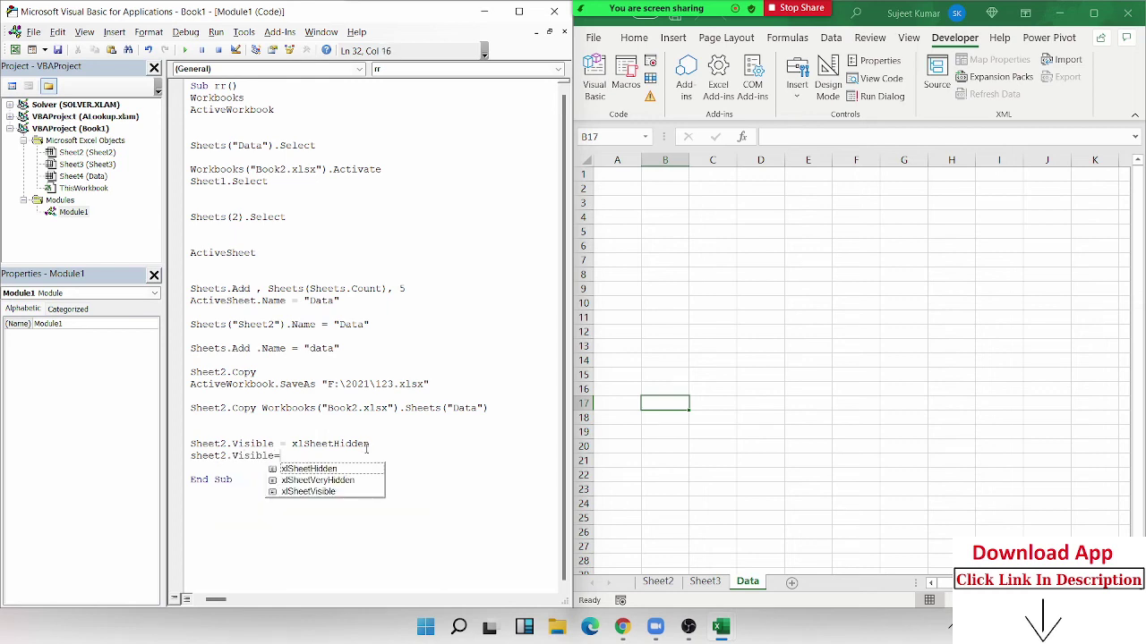
key(Down)
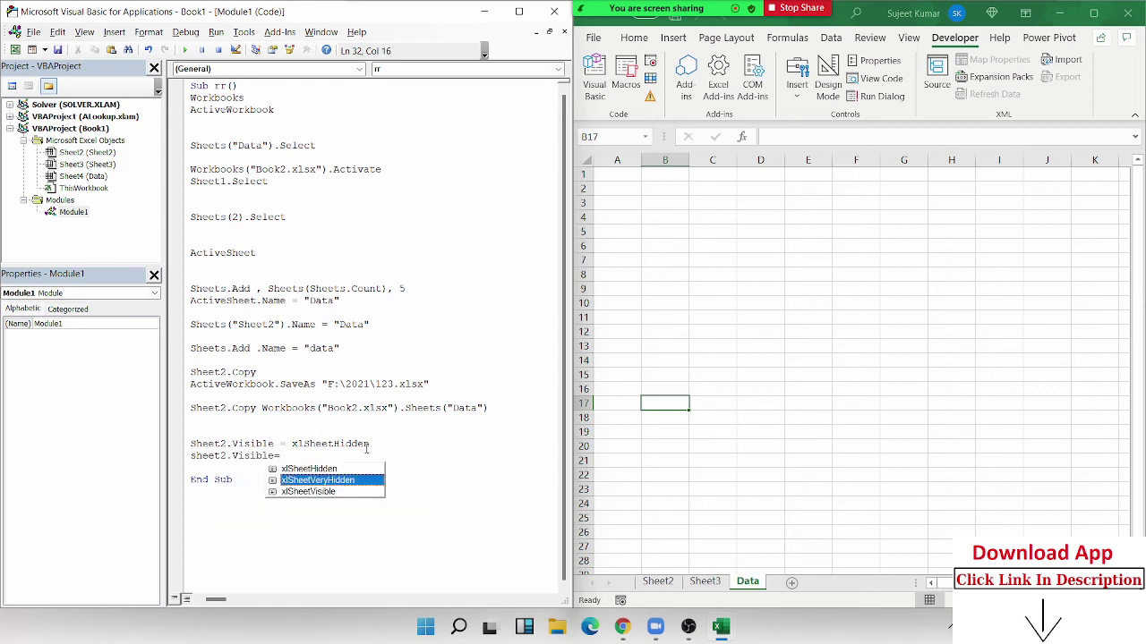
key(Tab)
key(Return)
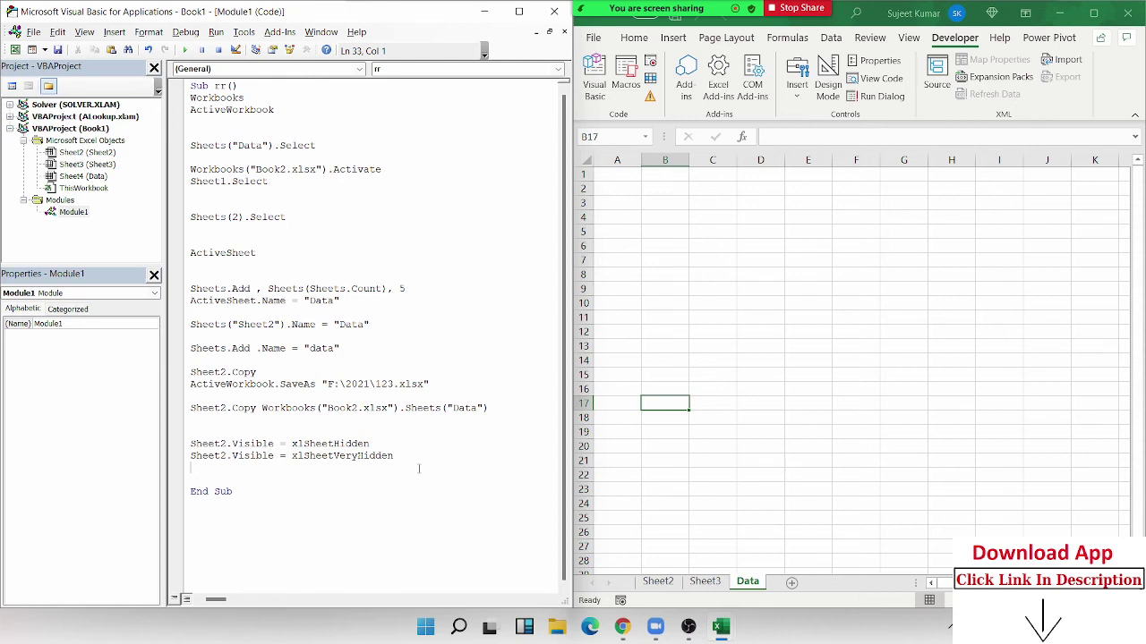
Step: Check Sheet2's Visible property, then add Sheet2.Visible = xlSheetVisible on the next line
click(100, 153)
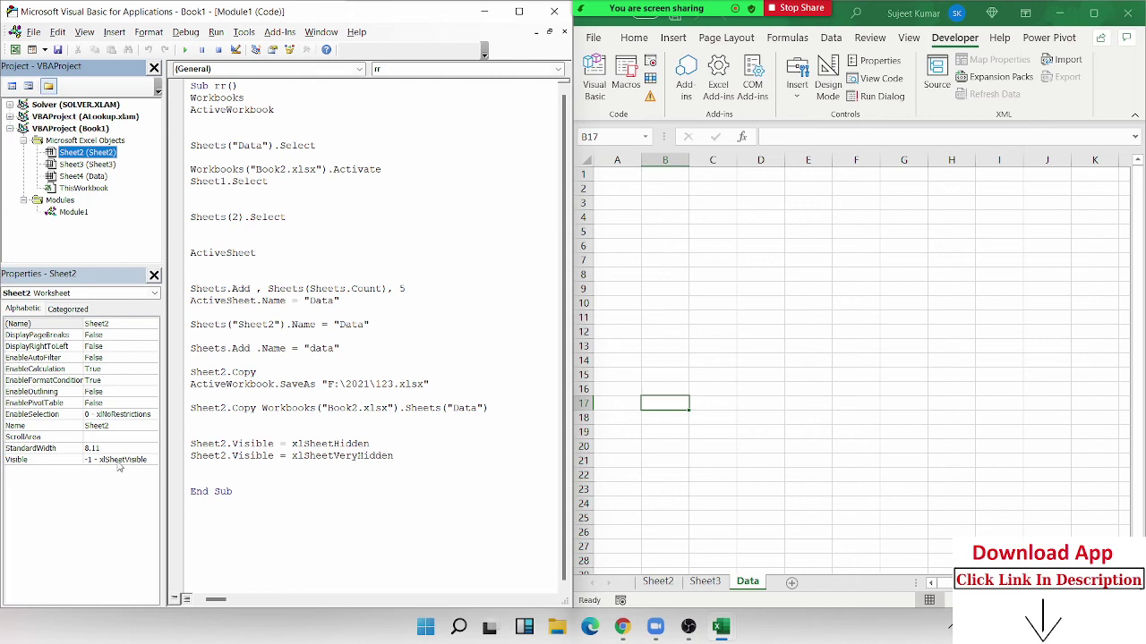
click(119, 461)
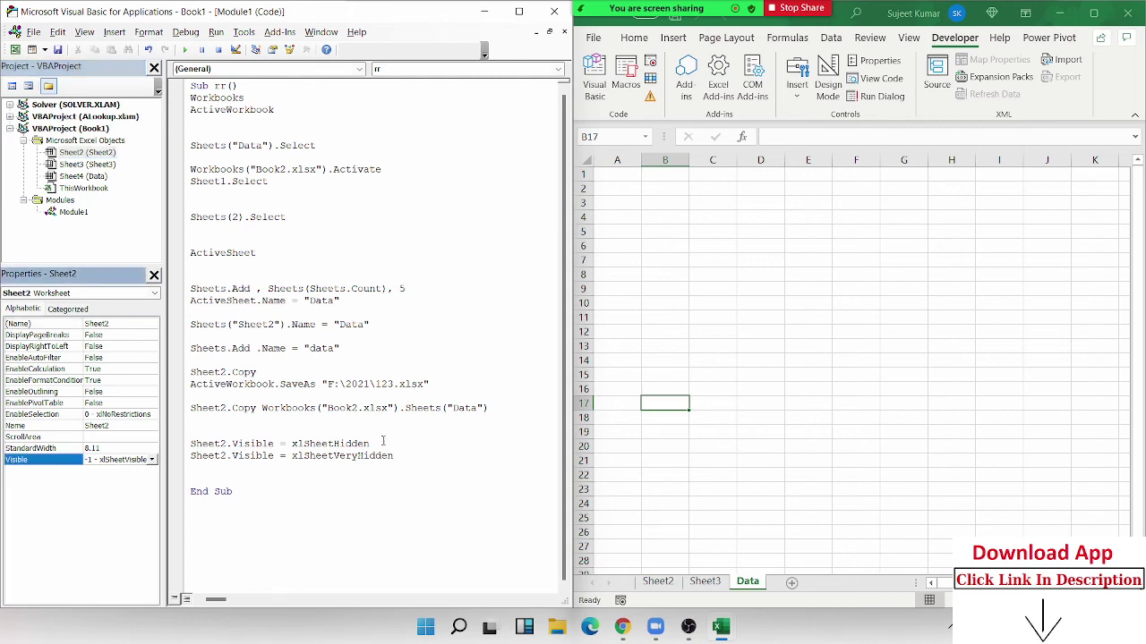
click(401, 465)
text(she)
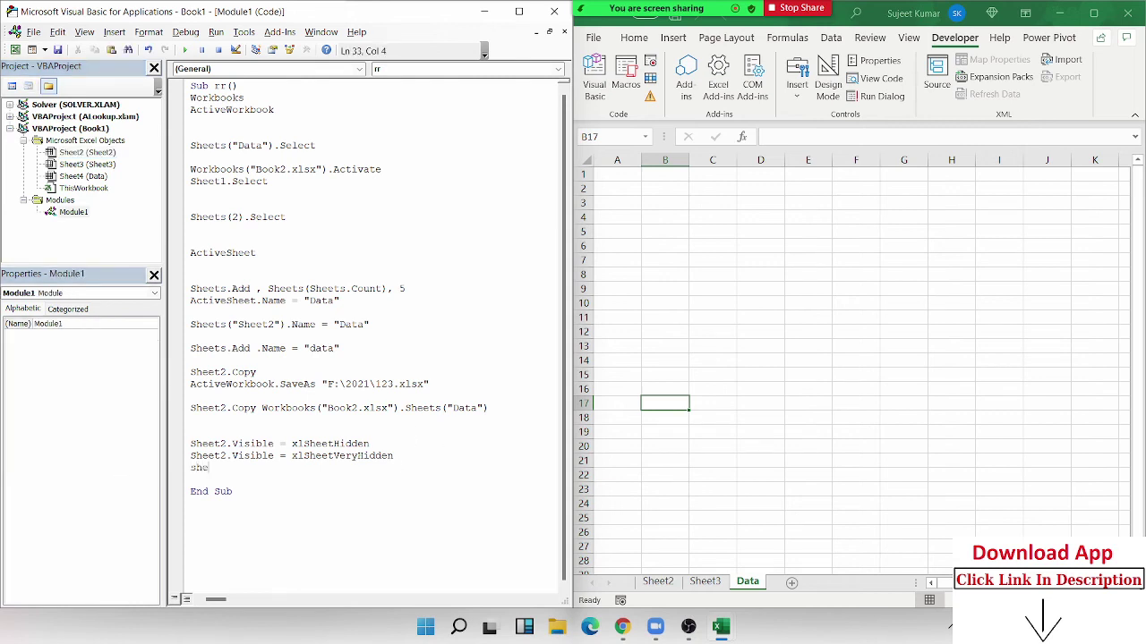
text(et2.)
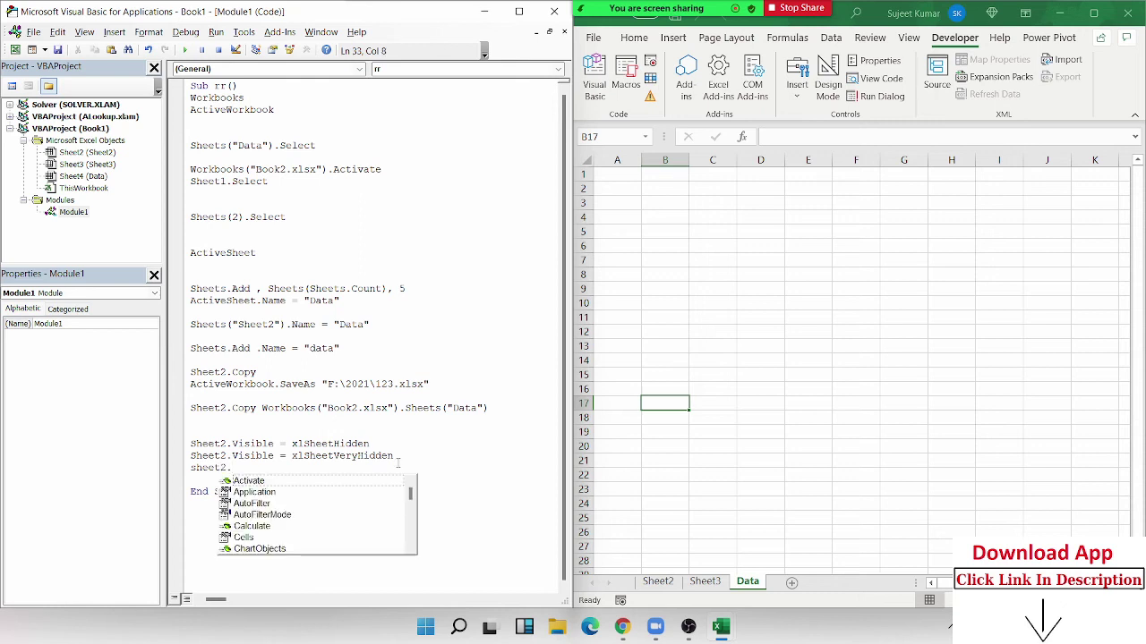
text(v)
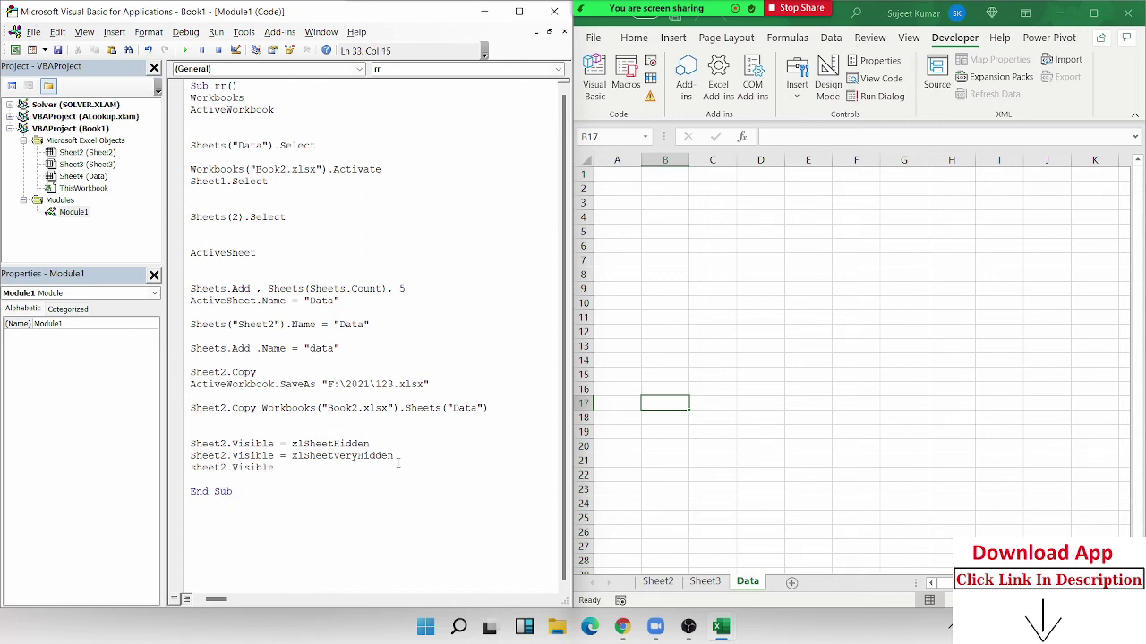
text(=)
key(Down)
key(Down)
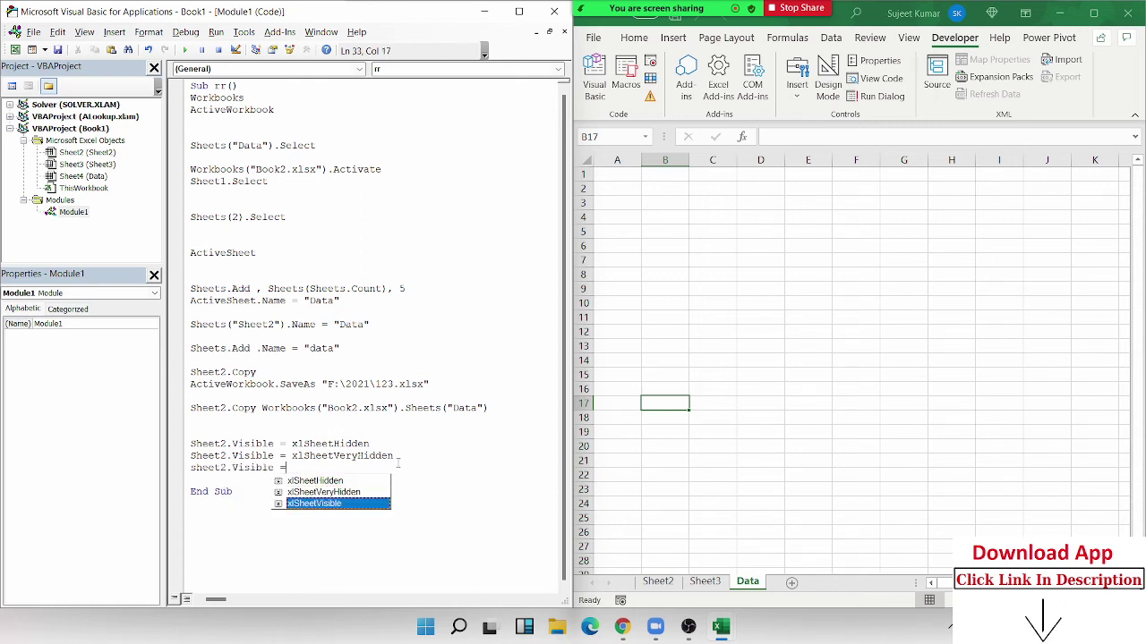
key(Tab)
key(Return)
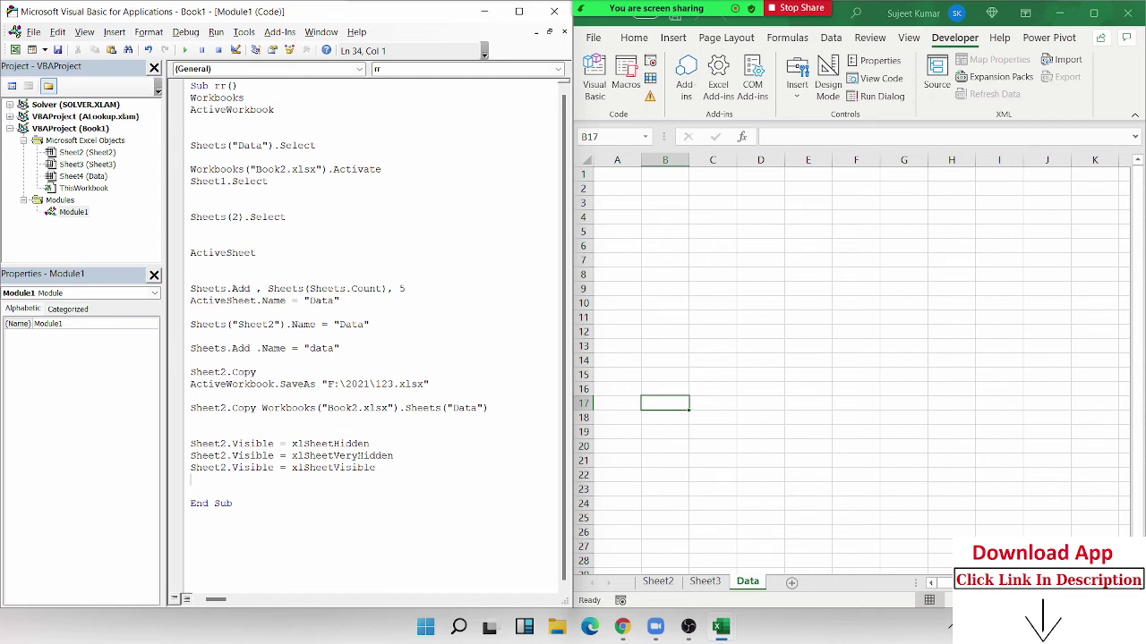
Step: Add a Sheet2.Delete line before End Sub
key(Return)
text(sheet)
text(1.)
key(BackSpace)
key(BackSpace)
text(2.de)
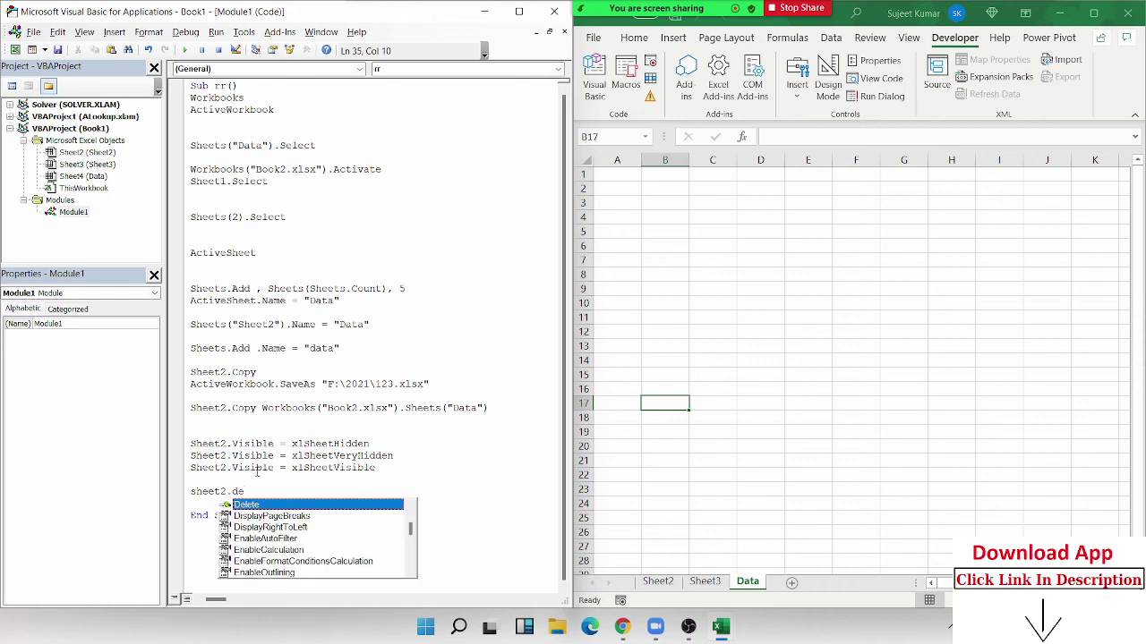
key(Tab)
key(Return)
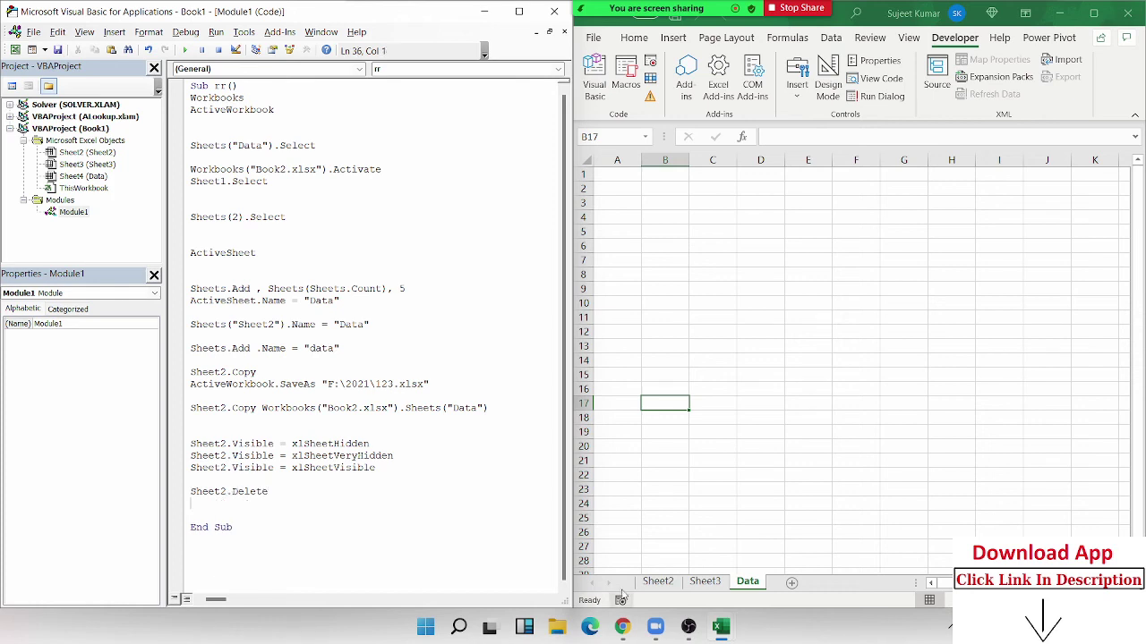
Step: Try deleting the Data sheet by hand and cancel the deletion warning
right_click(756, 583)
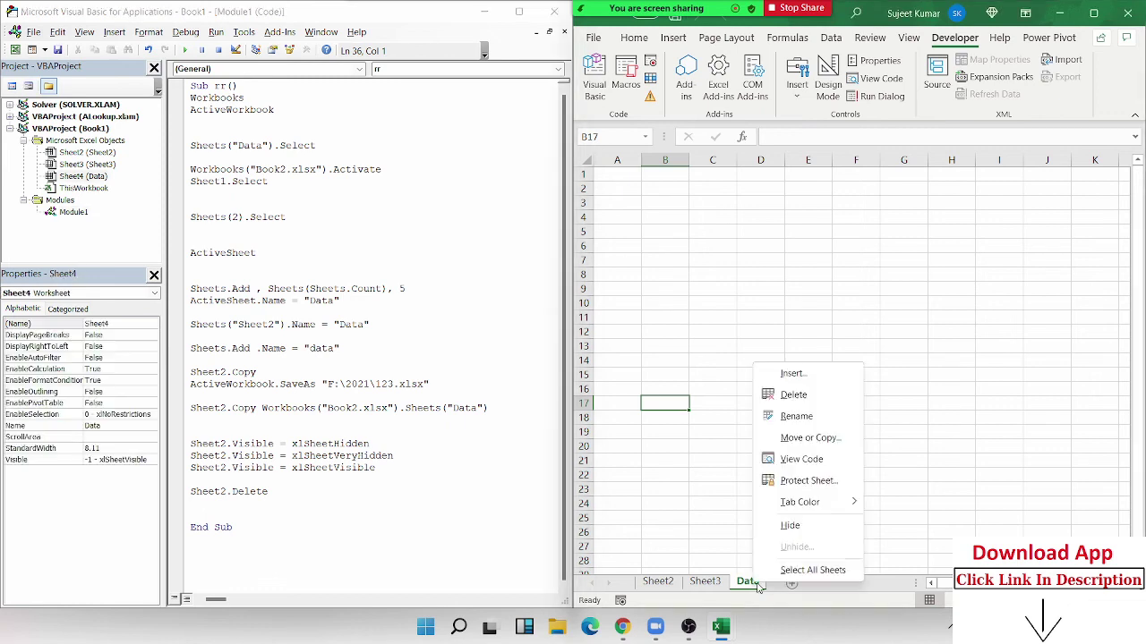
click(810, 400)
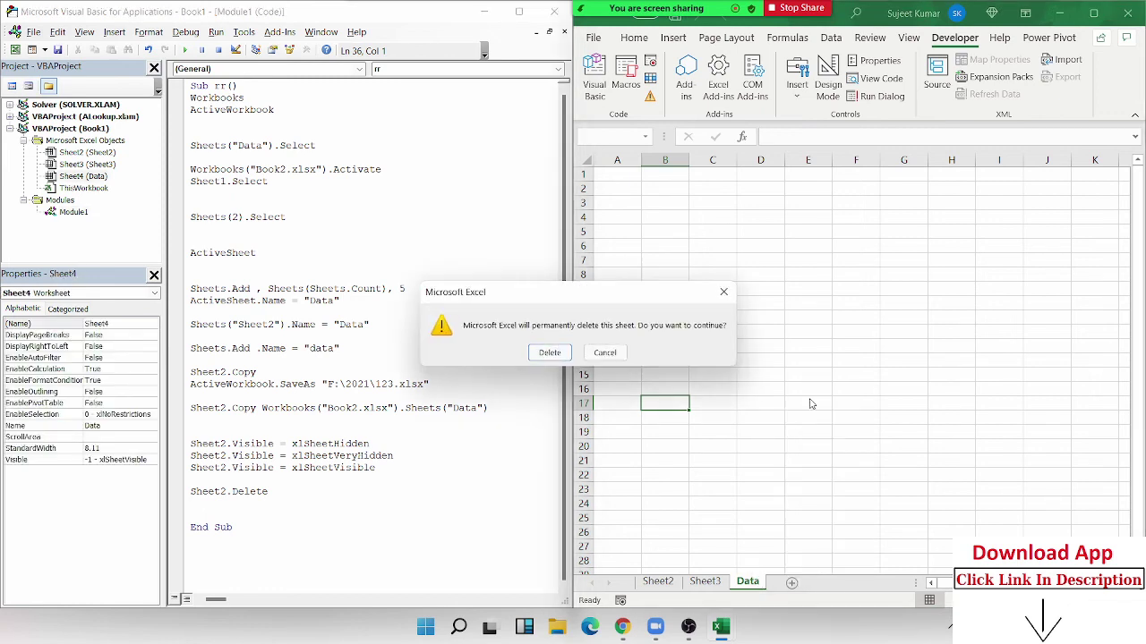
key(Escape)
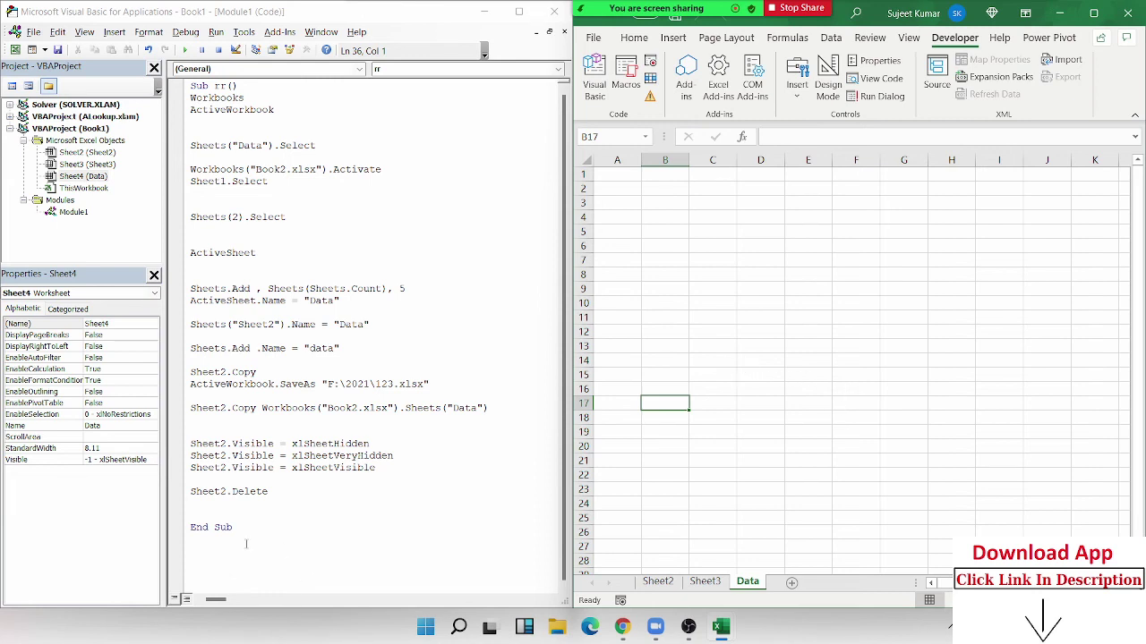
Step: Insert Application.DisplayAlerts = False above the Sheet2.Delete line
click(217, 503)
key(Up)
key(Return)
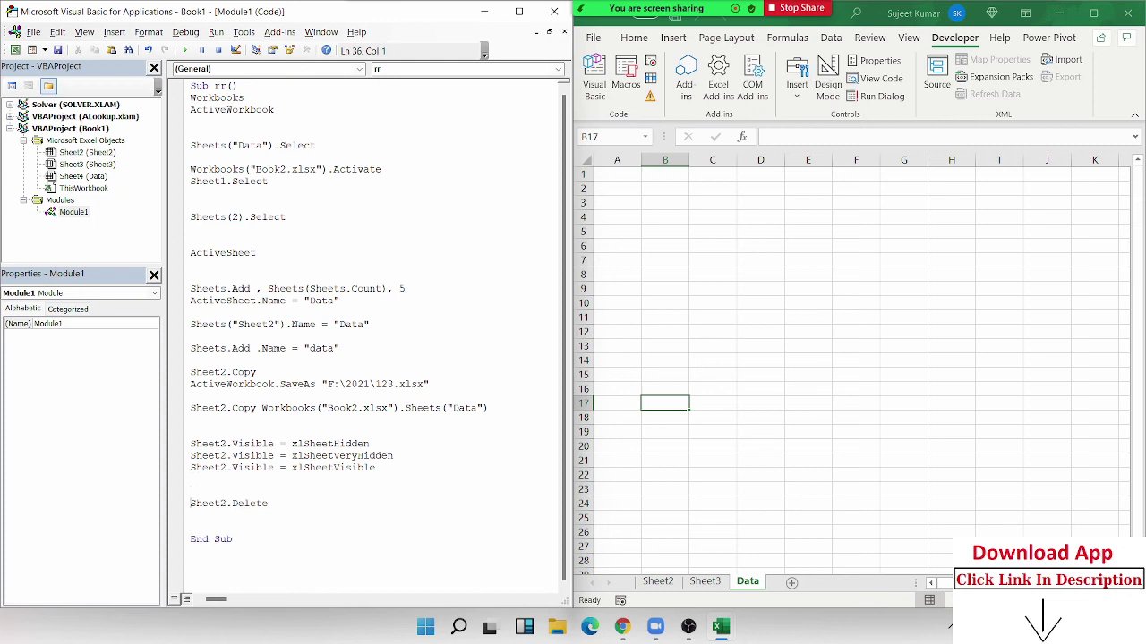
key(Up)
text(appli)
text(cati)
text(on)
text(.di)
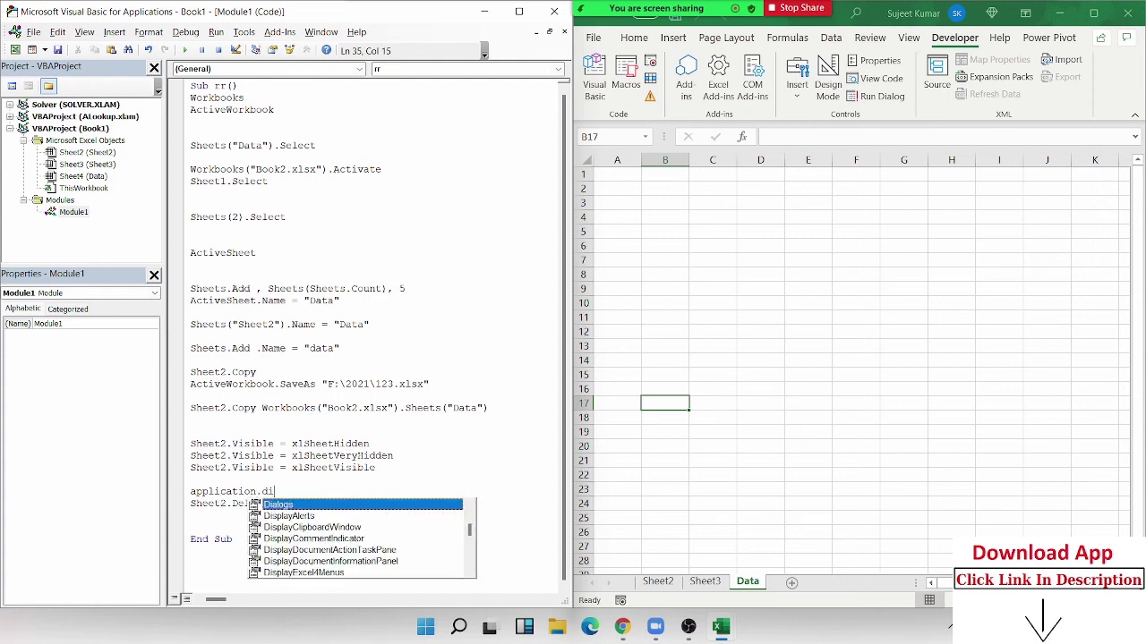
text(s)
key(Tab)
text(=)
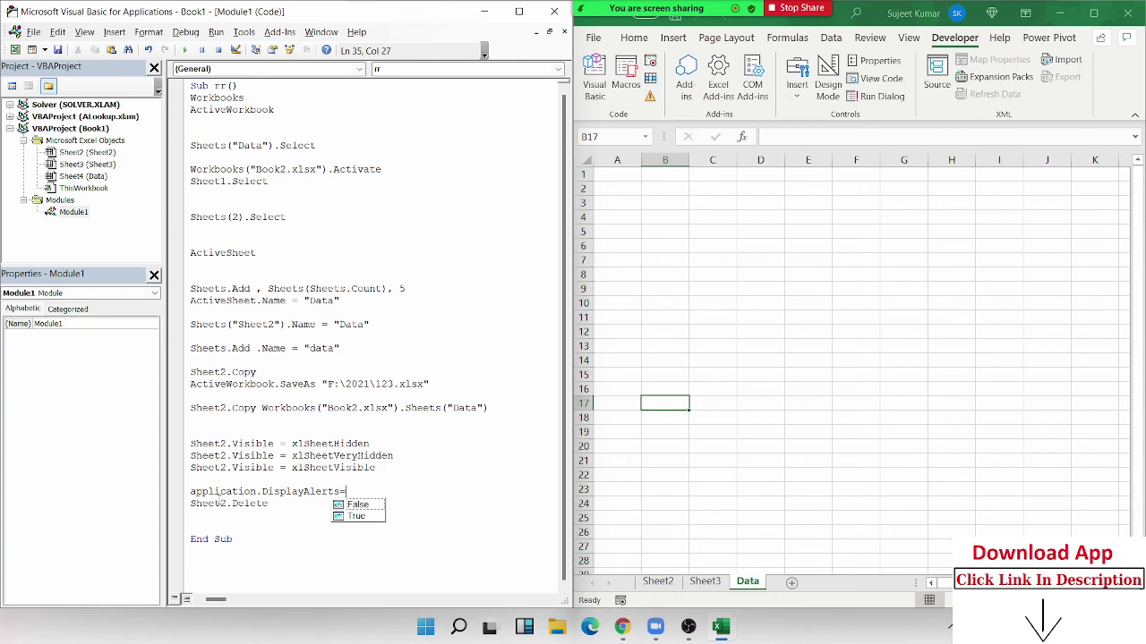
text(fa)
key(Tab)
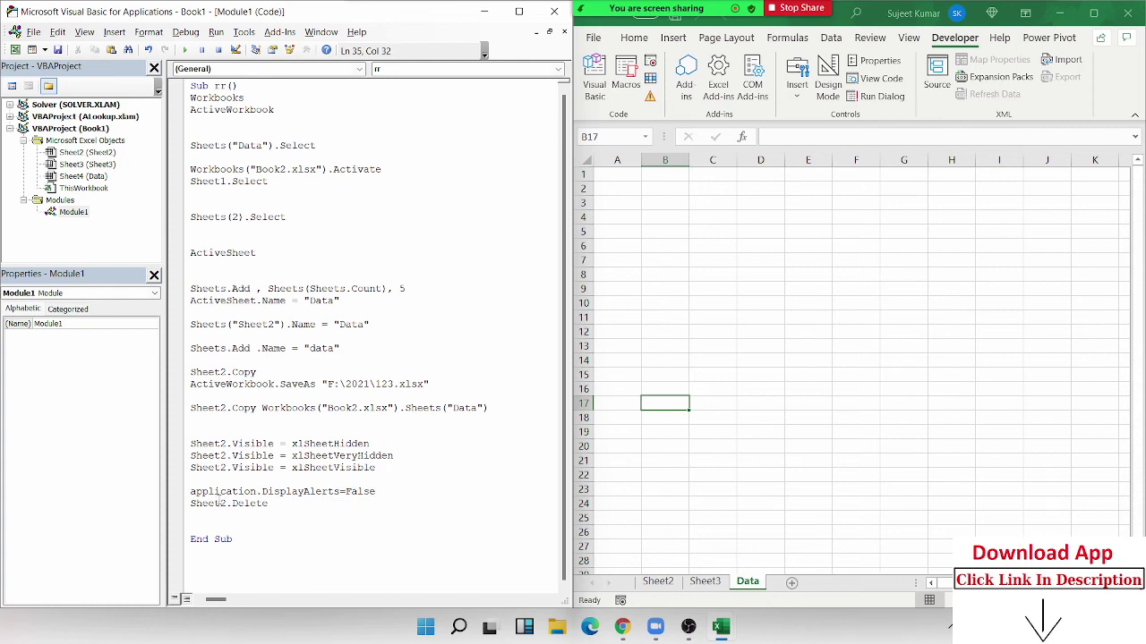
key(Down)
click(244, 518)
Step: Start a Sheet2.Protect line with a password as the first argument
key(Return)
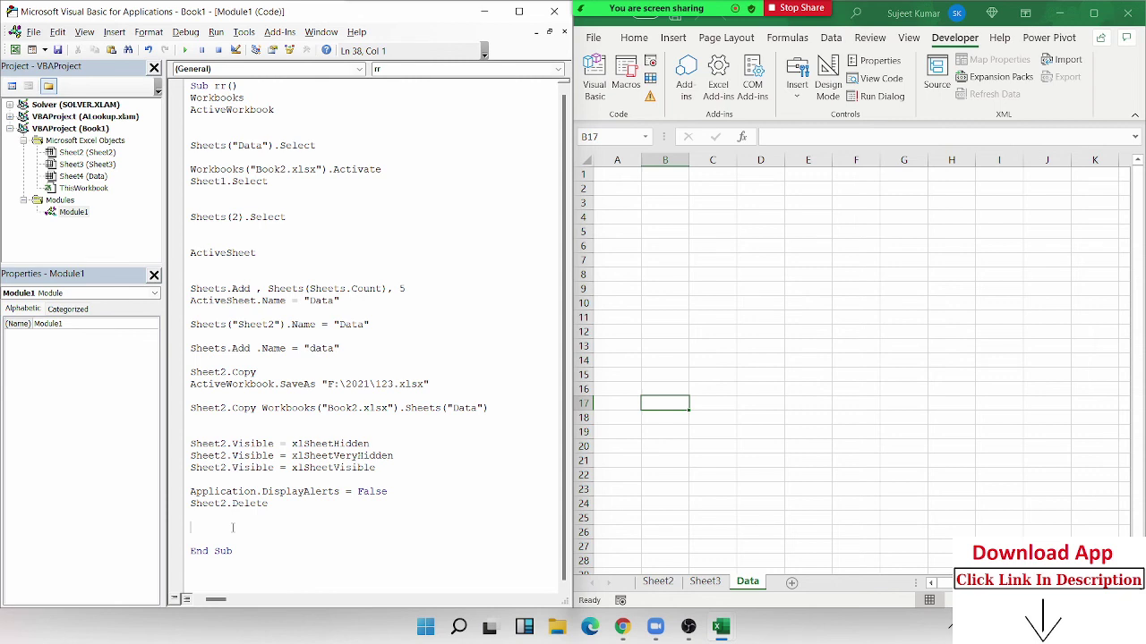
text(sheet)
text(2.pr)
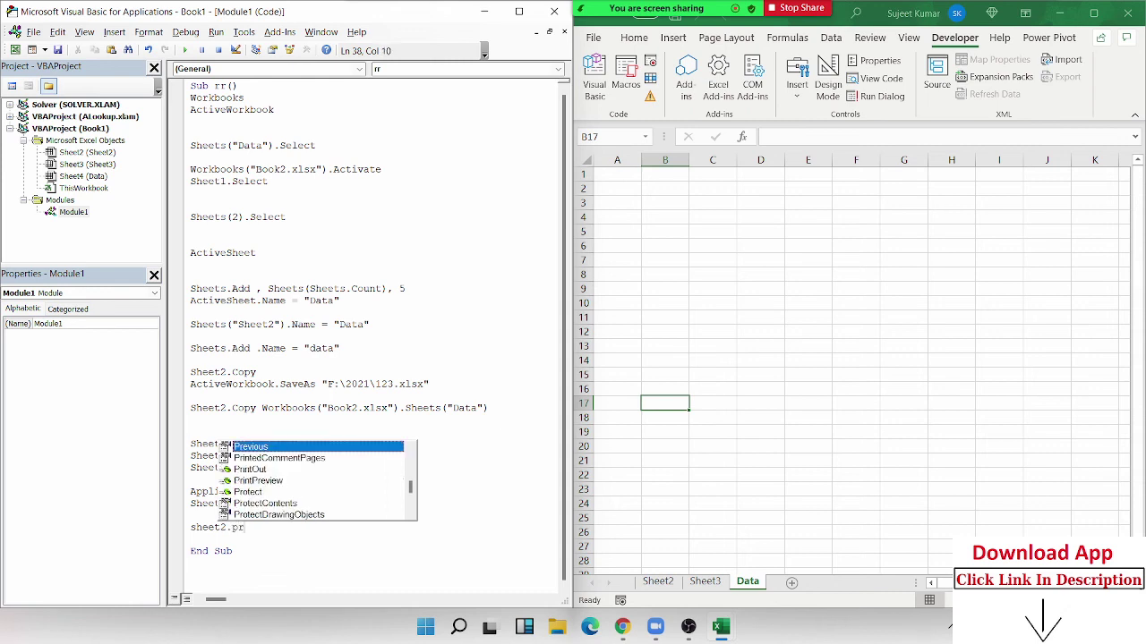
key(Down)
key(Down)
key(Down)
key(Down)
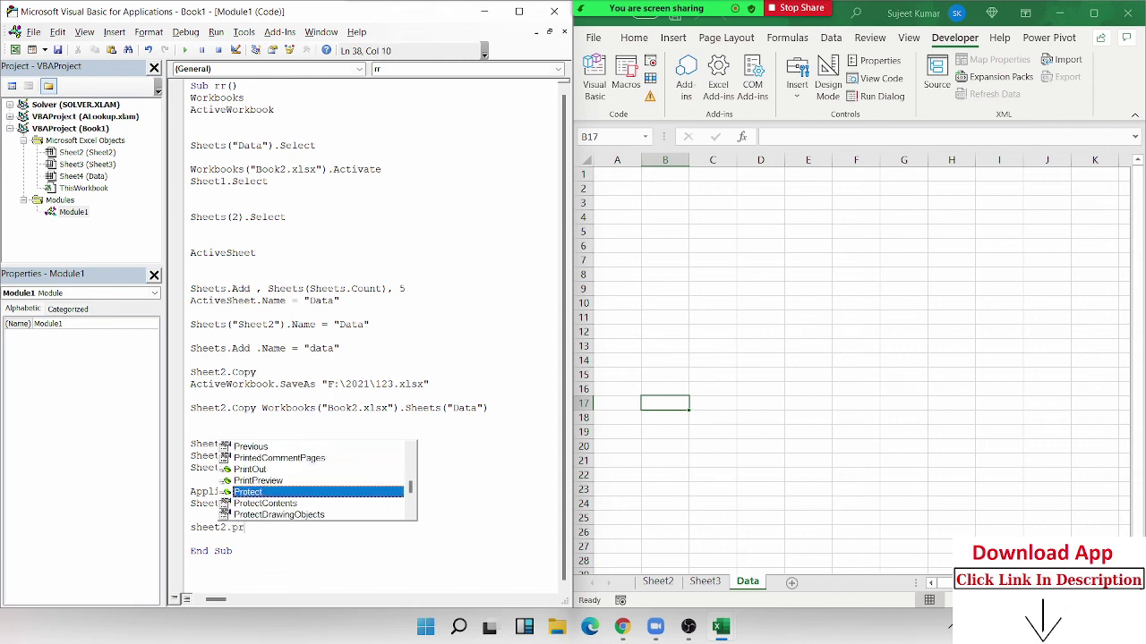
key(Tab)
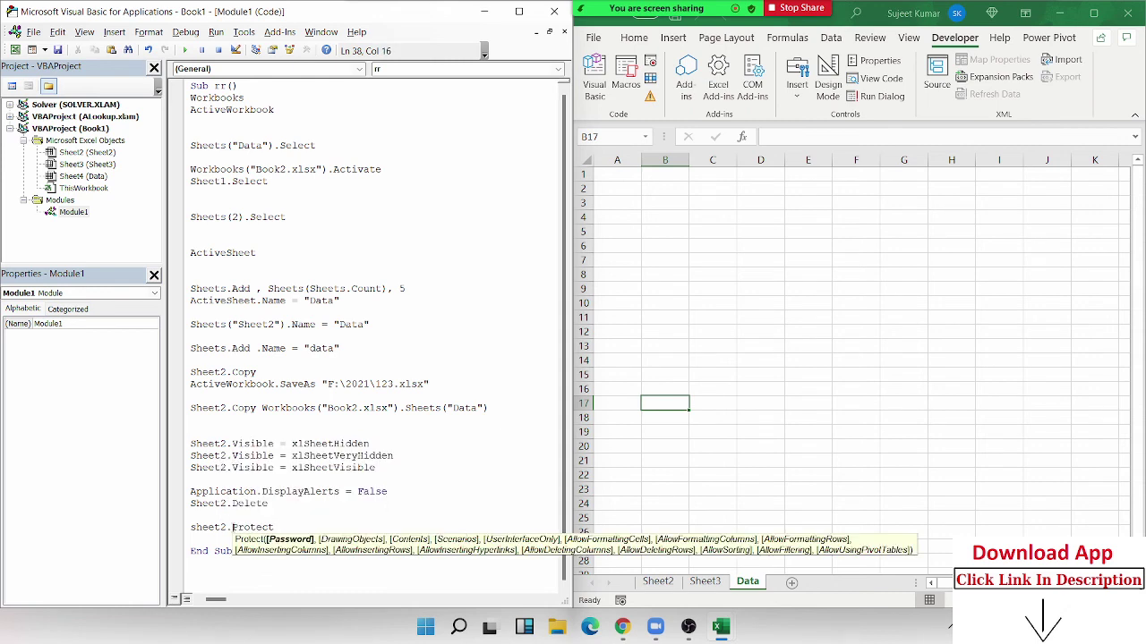
Step: Review the Data sheet's Protect Sheet options, then close them
click(374, 518)
right_click(759, 587)
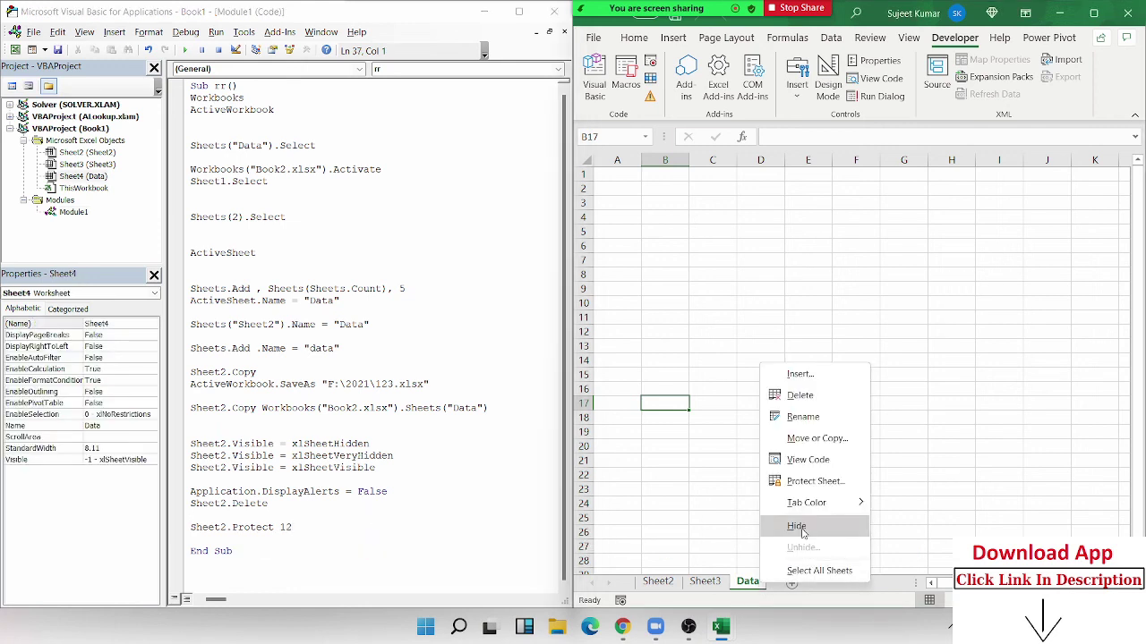
click(804, 483)
scroll(767, 495, down, 2)
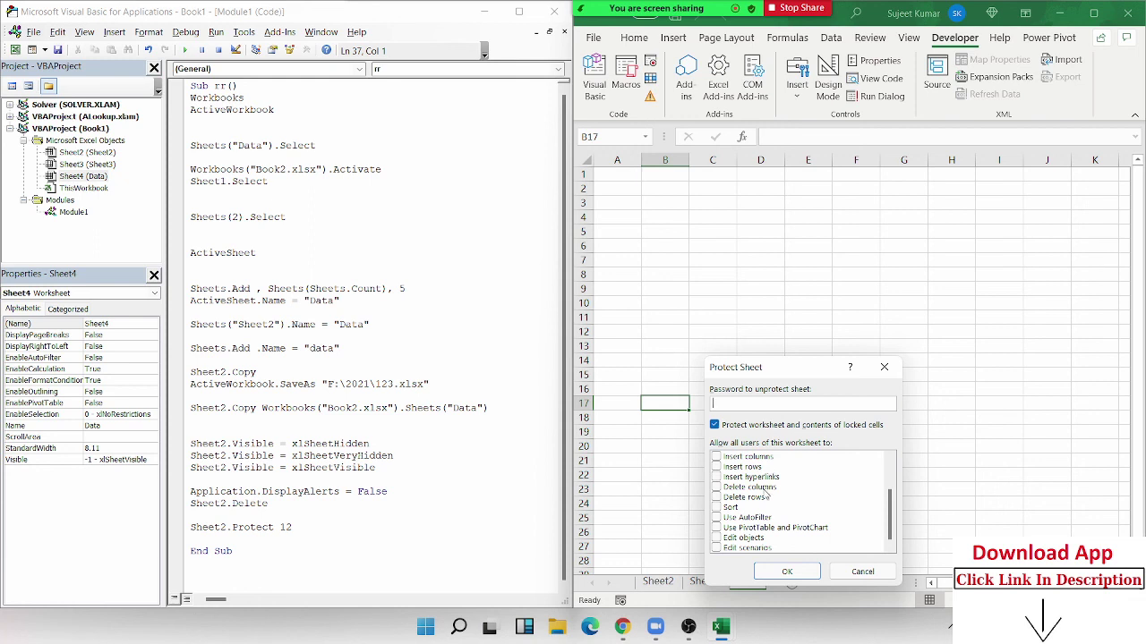
scroll(767, 495, up, 2)
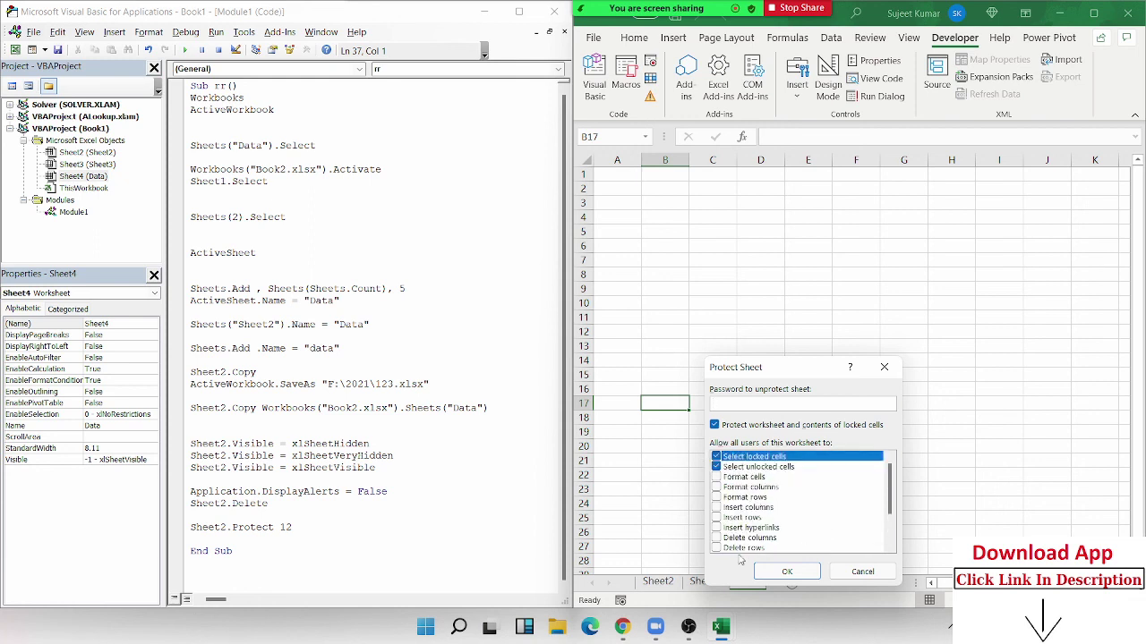
click(884, 367)
Step: Finish the Protect line with empty arguments and a final True
click(300, 531)
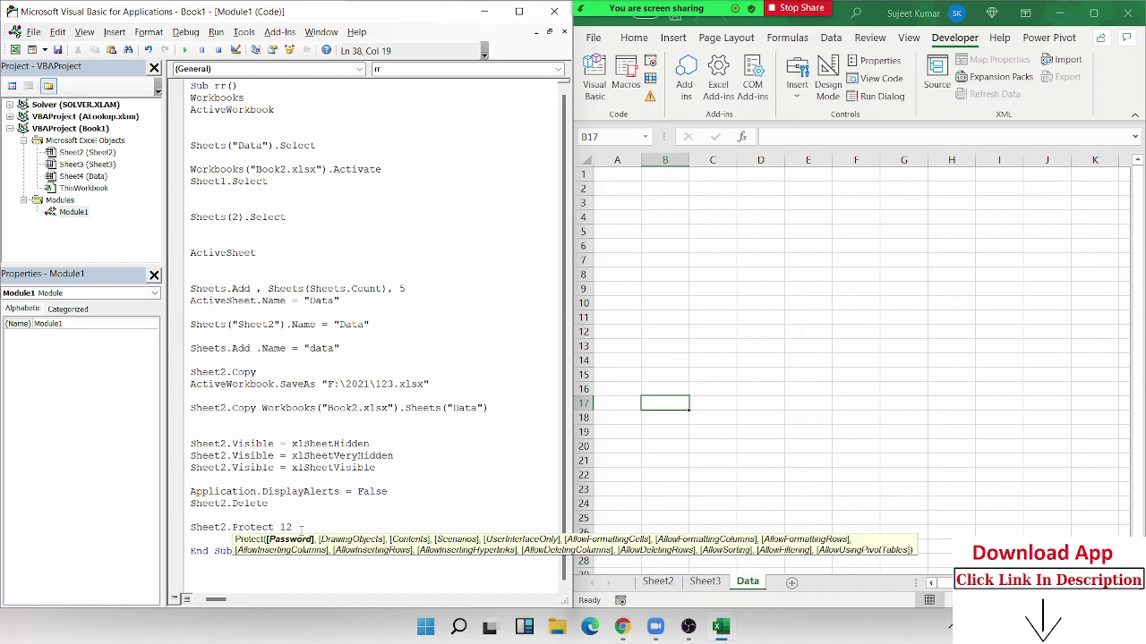
text(,,,,,)
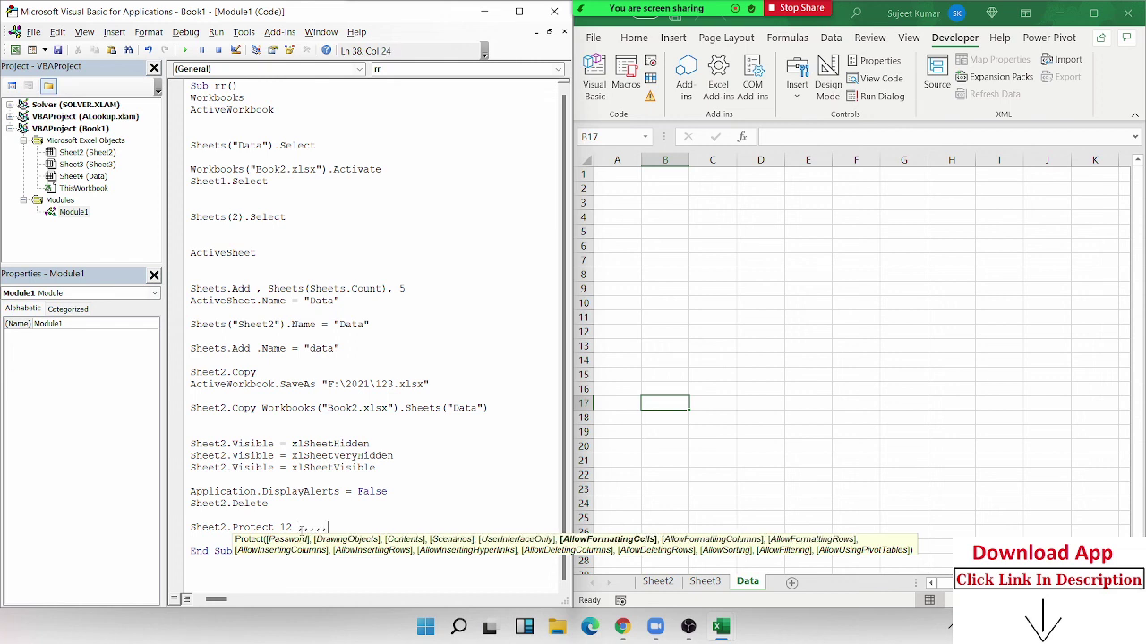
text(,,,,)
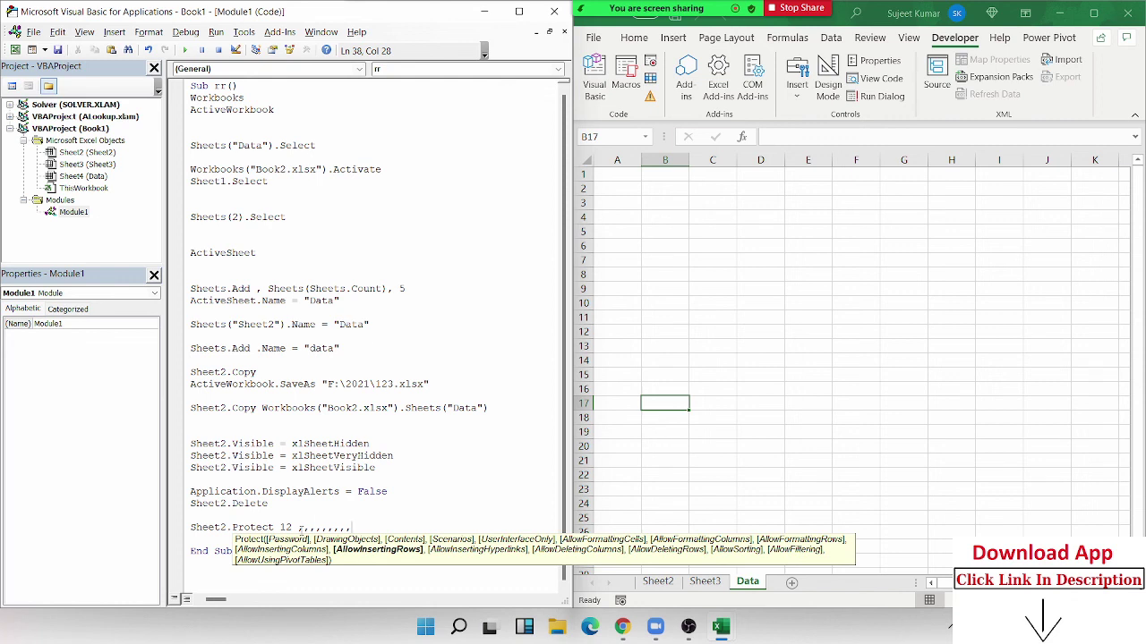
text(,,)
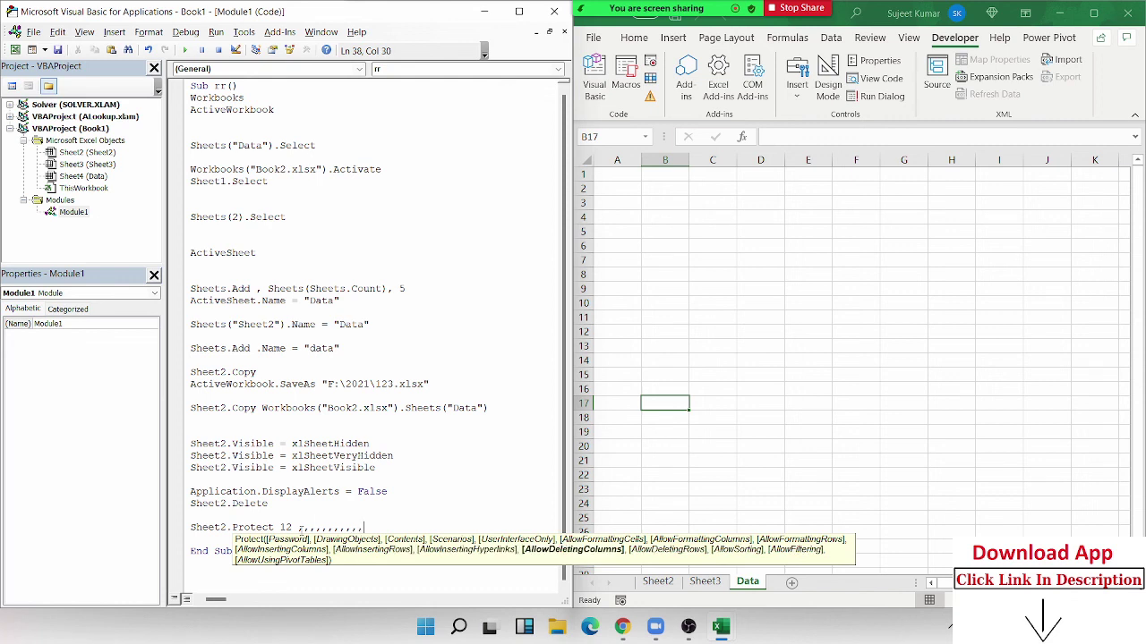
text(,,)
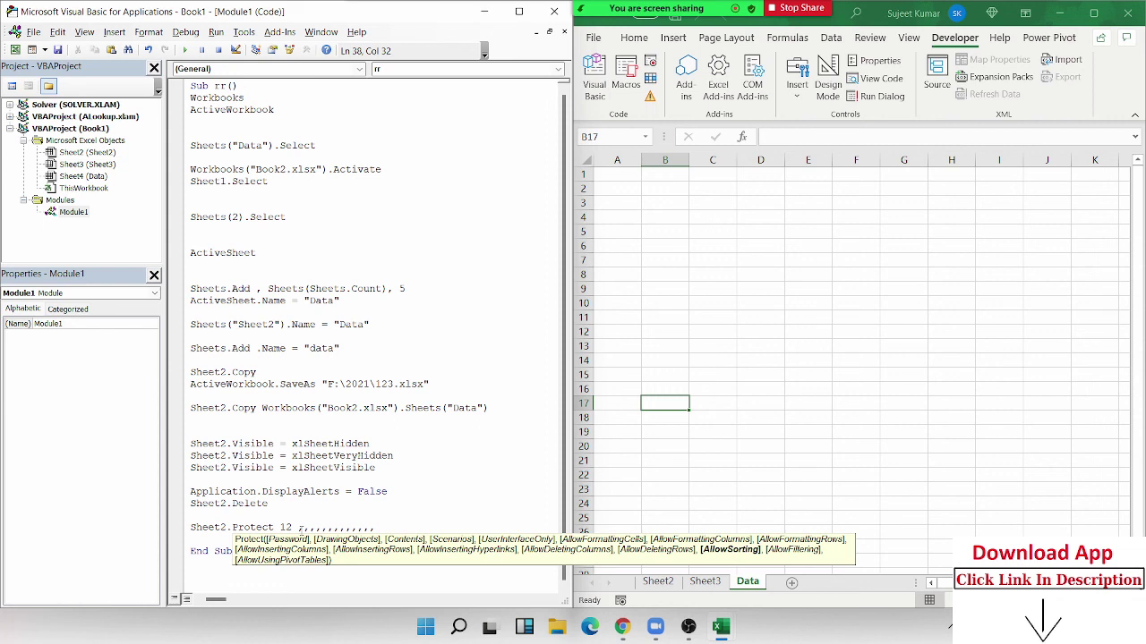
text(true)
key(Return)
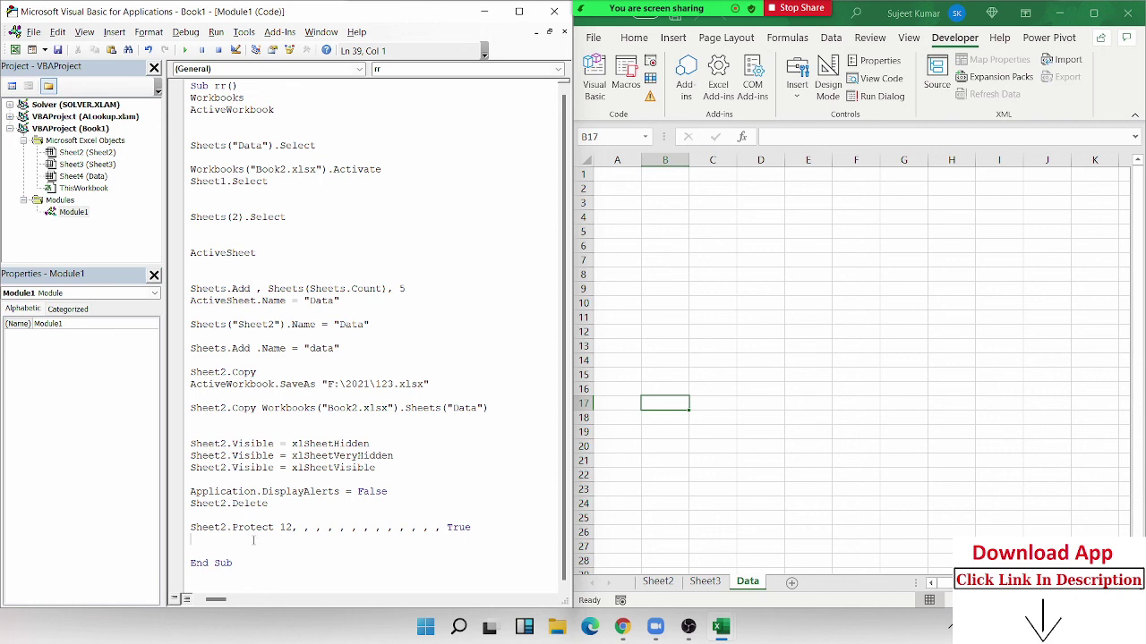
Step: Begin a Sheet2.Unprotect line below the Protect line
key(Return)
text(sheet1)
text(.u)
key(BackSpace)
key(BackSpace)
key(BackSpace)
text(2.u)
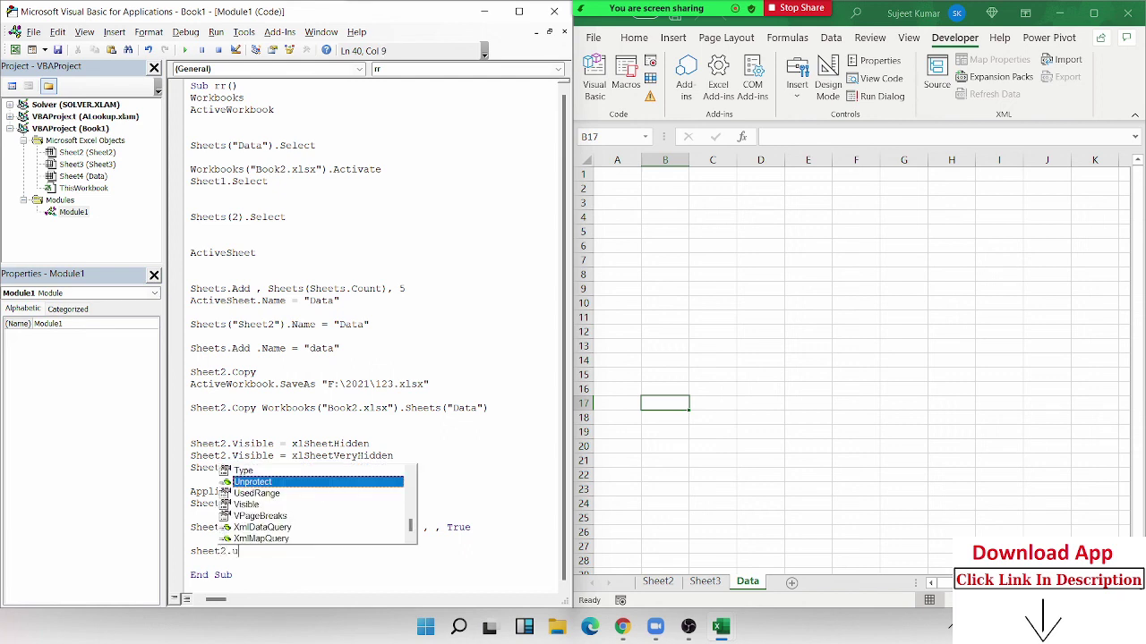
text(b)
Step: Complete the Sheet2.Unprotect line and colour the Data sheet's tab red manually
key(Return)
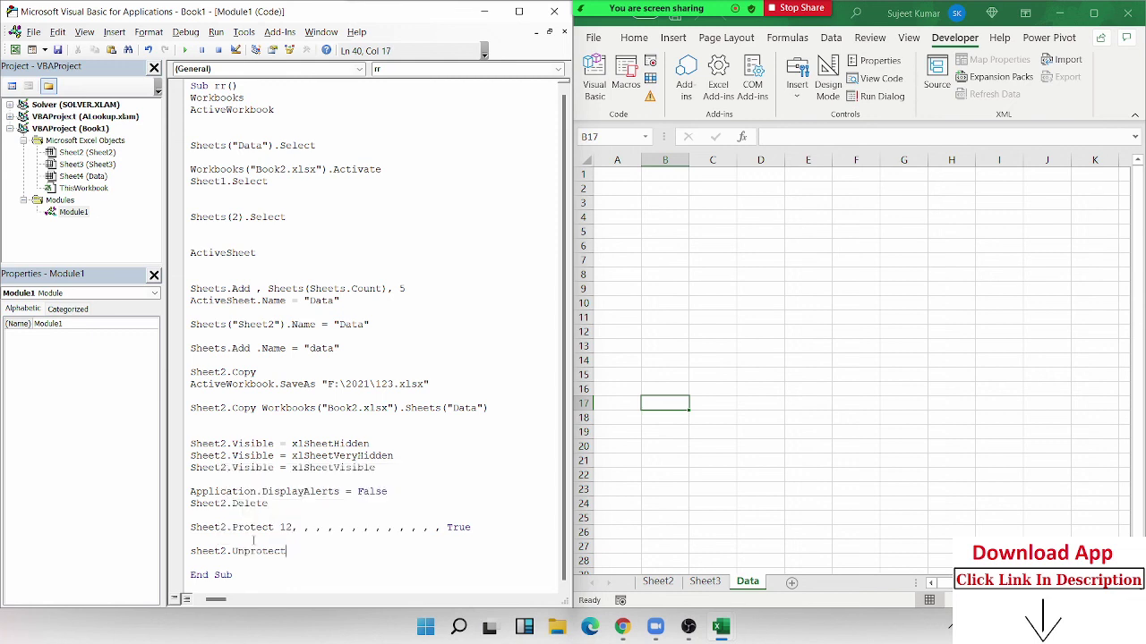
right_click(750, 587)
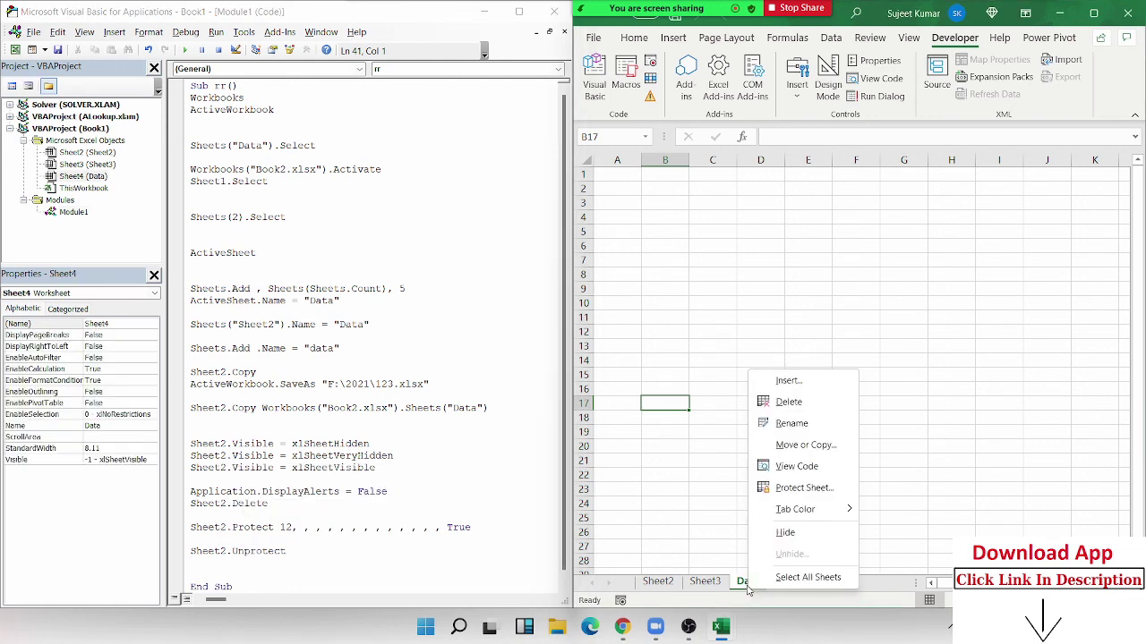
mouse_move(816, 518)
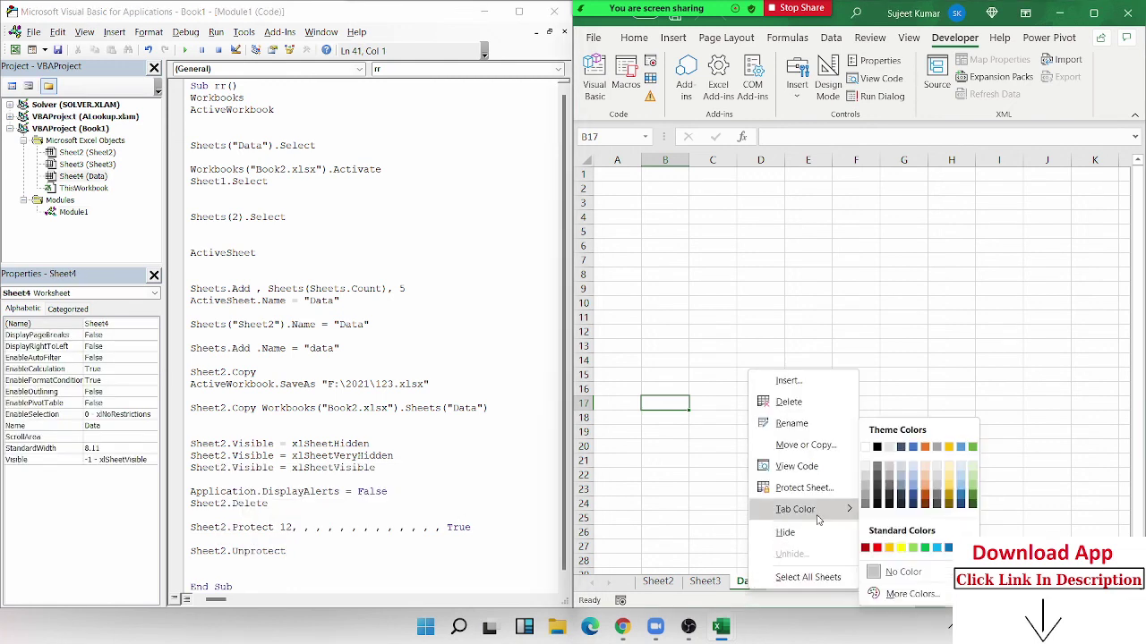
click(877, 548)
Step: Type Sheet2.Tab.Color = vbRed below the Sheet2.Unprotect line
click(233, 563)
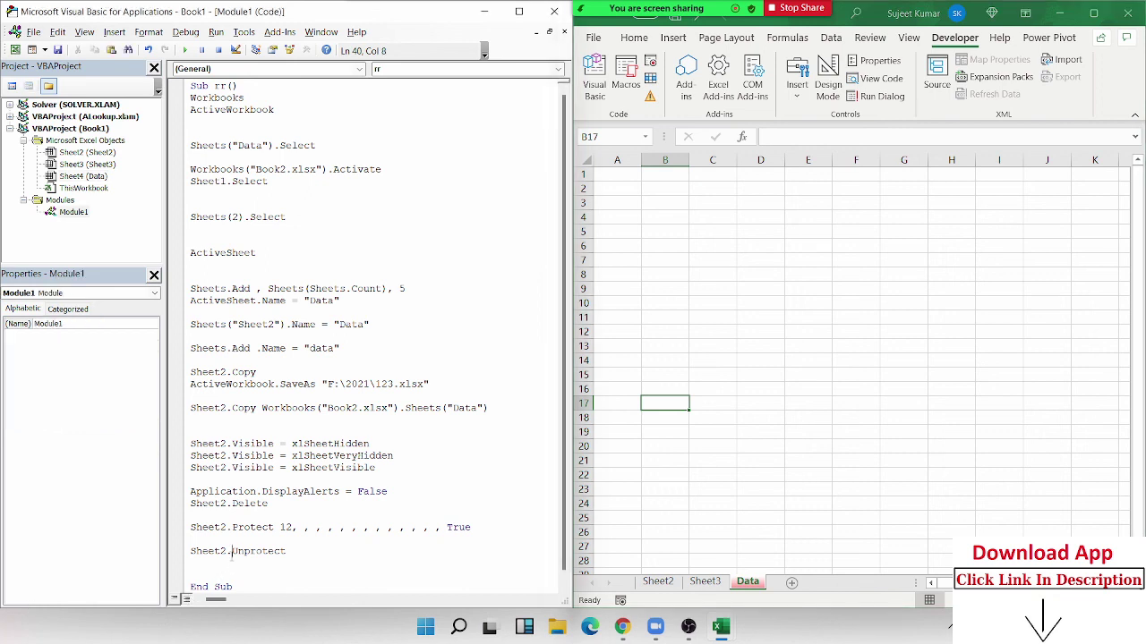
key(Return)
key(Return)
key(Return)
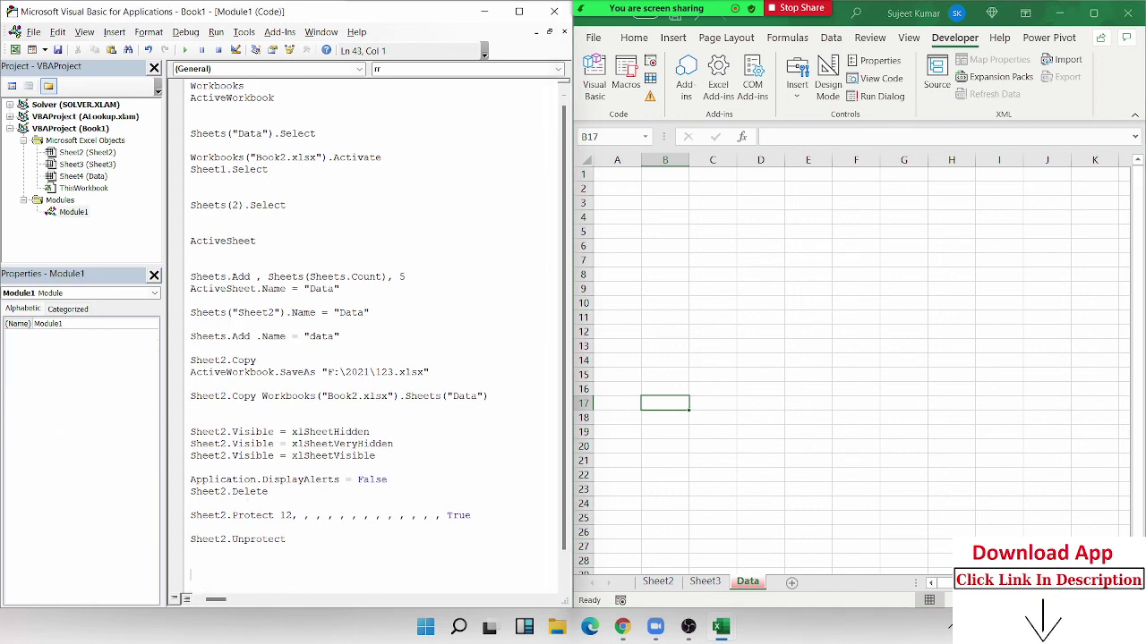
key(Up)
key(Up)
text(sheet)
text(2.T)
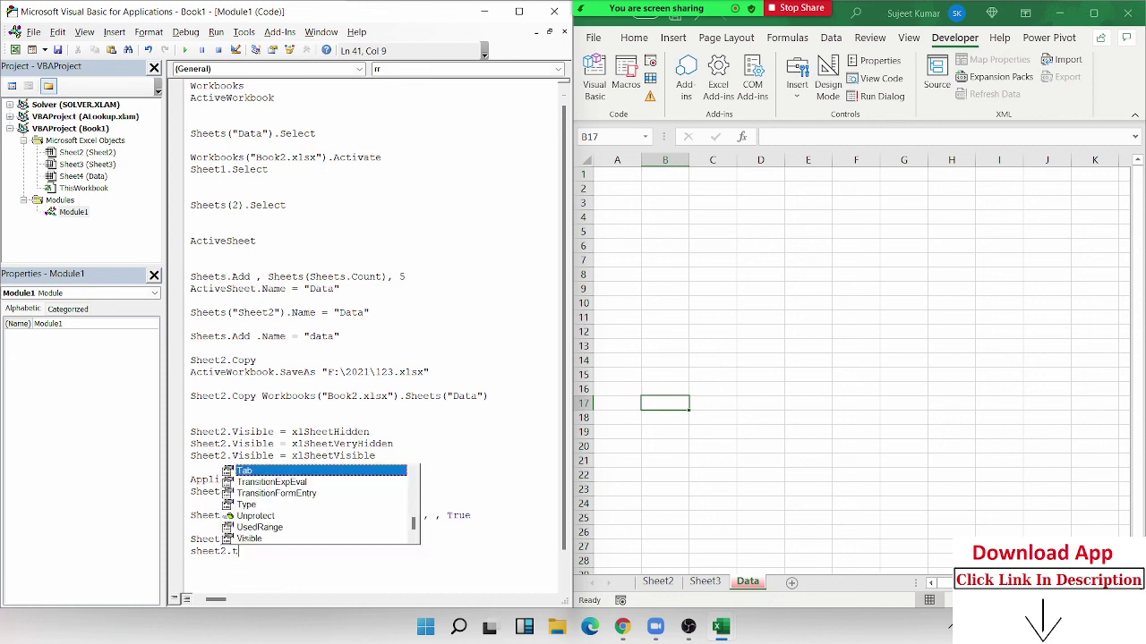
text(ab)
key(Escape)
text(.c)
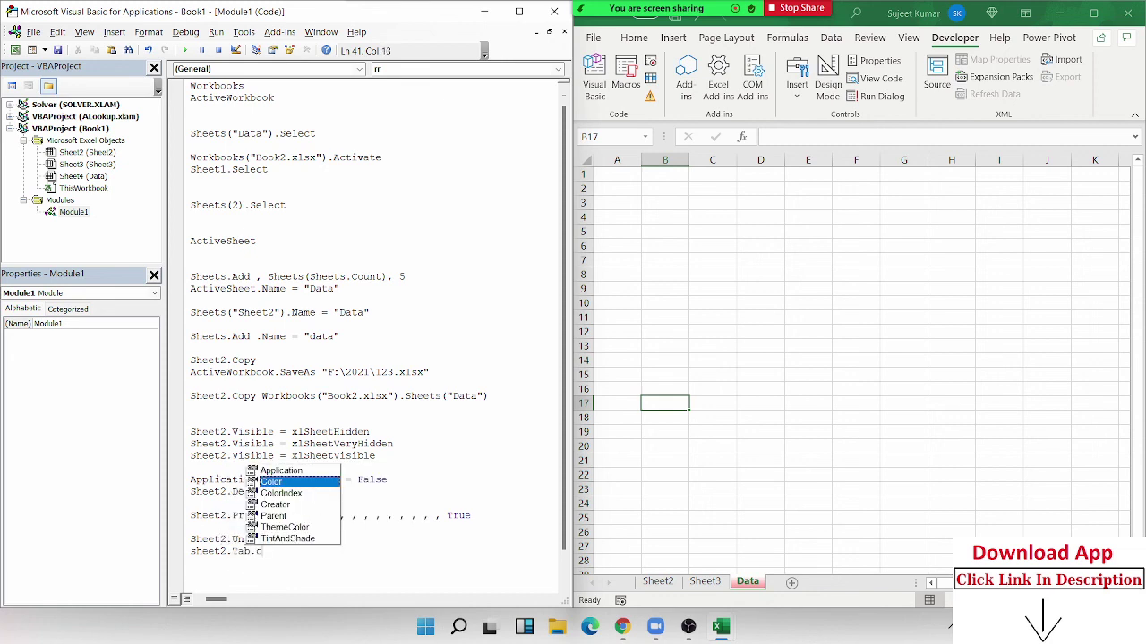
text(o)
key(Tab)
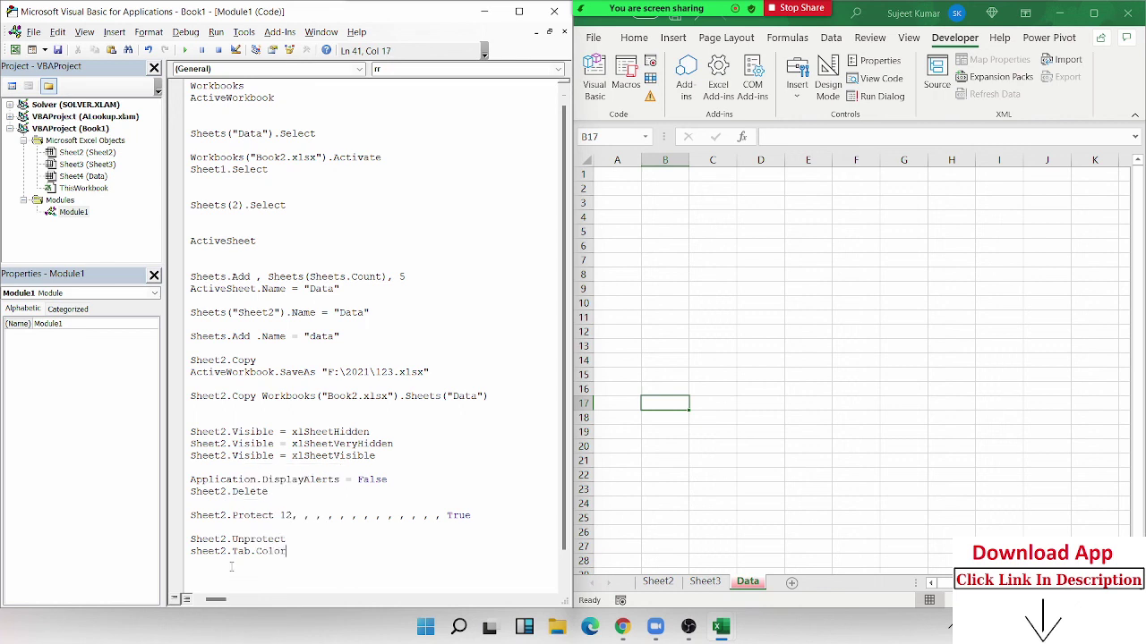
text(=vbr)
text(ed)
Step: Commit the tab colour line and minimise all windows to show the desktop
key(Return)
key(super+d)
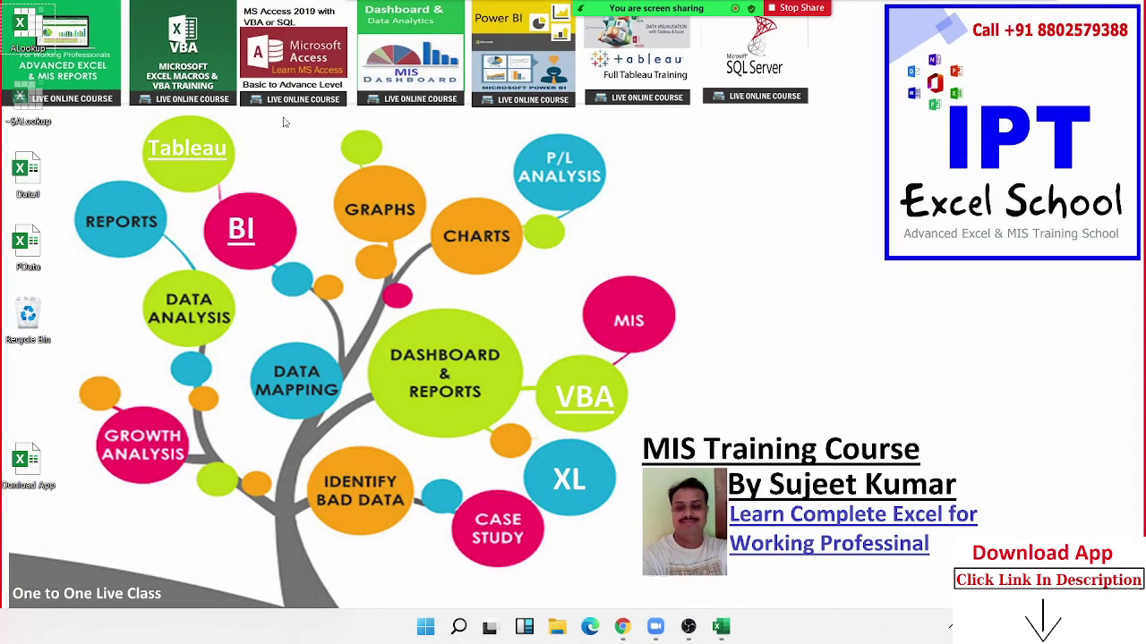